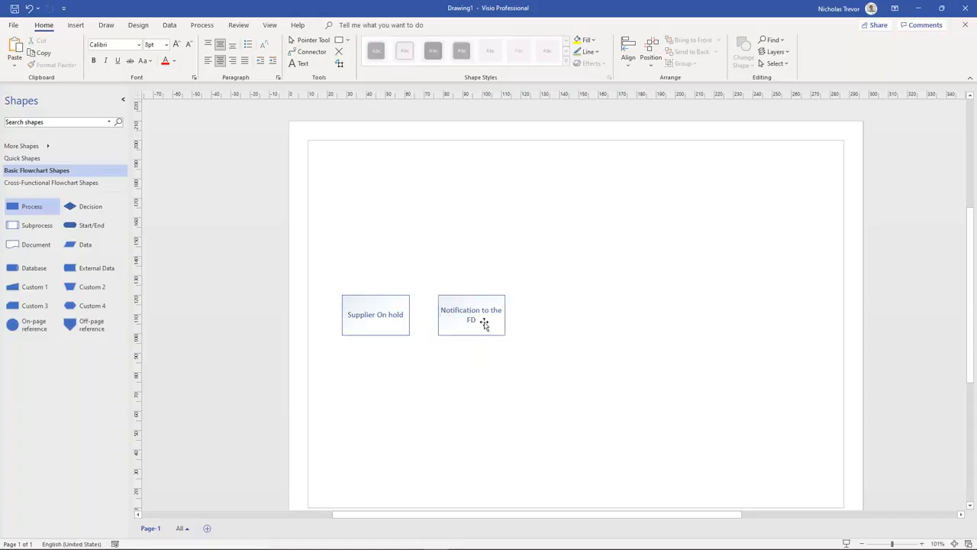
# Step: Duplicate the Notification to the FD box and relabel the copy 'Add to the FD's to do list'
pyautogui.hotkey('ctrl', 'd')
pyautogui.moveTo(502, 340); pyautogui.dragTo(579, 319)
pyautogui.doubleClick(579, 316)
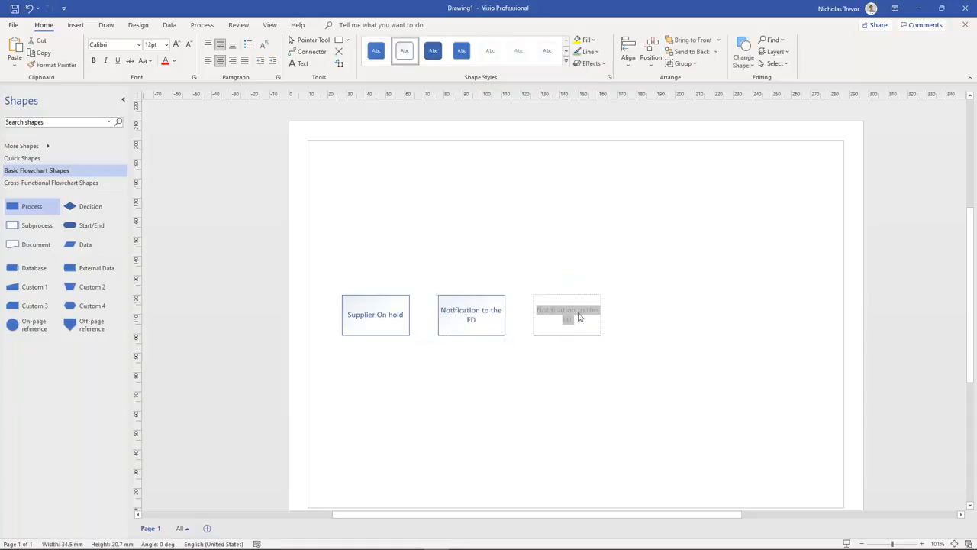
pyautogui.write('Add to the ')
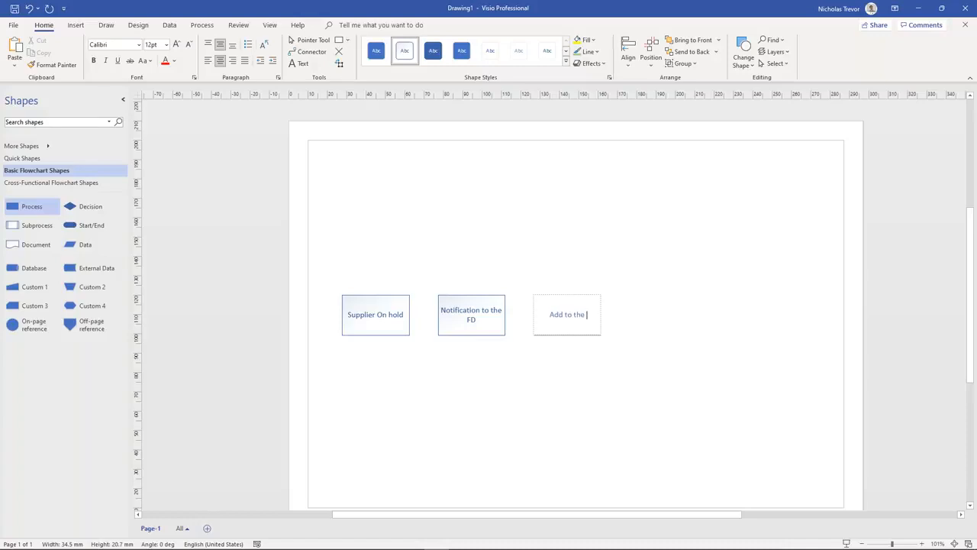
pyautogui.write("FD's to do list")
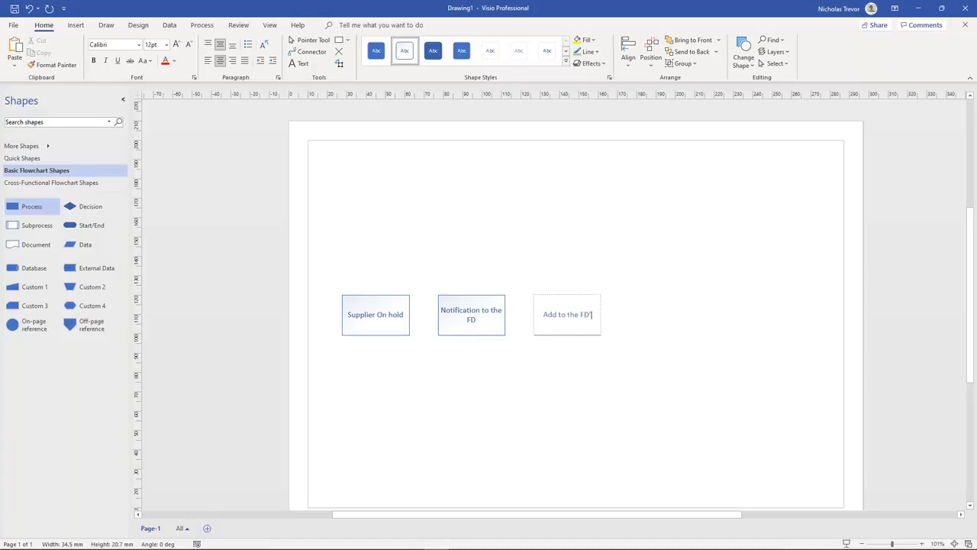
pyautogui.click(578, 388)
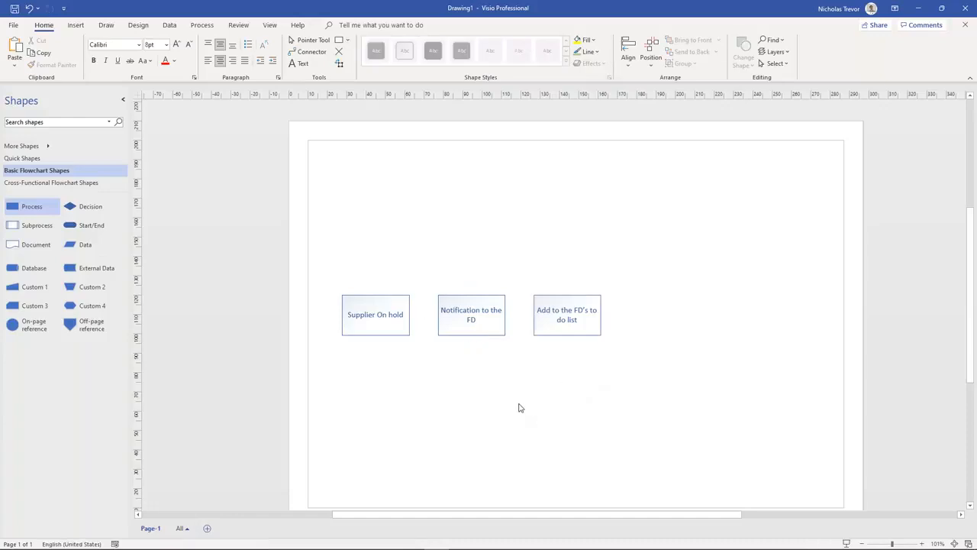
pyautogui.moveTo(482, 514); pyautogui.dragTo(503, 515)
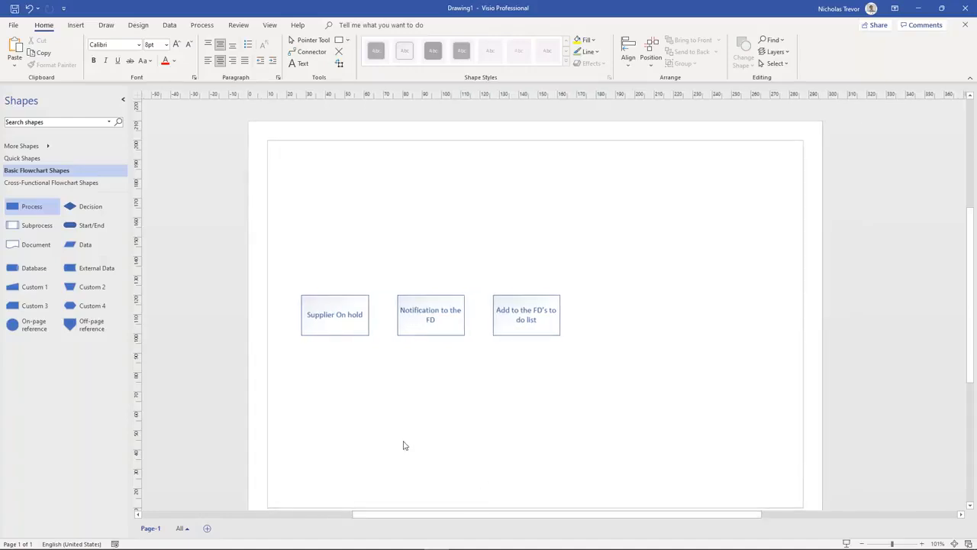
# Step: Add a fourth box labelled 'Make it easy for the FD to process the new supplier'
pyautogui.click(430, 327)
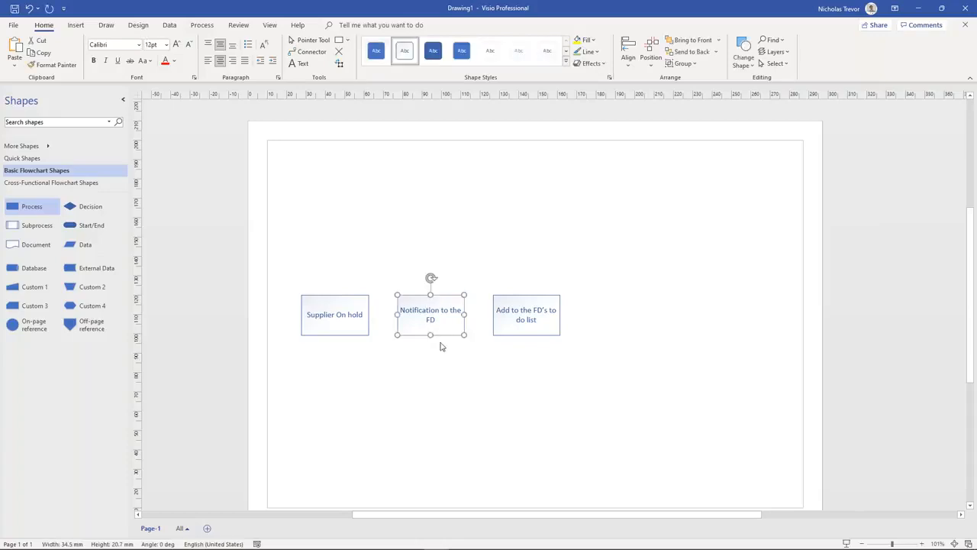
pyautogui.hotkey('ctrl', 'd')
pyautogui.moveTo(448, 347); pyautogui.dragTo(632, 320)
pyautogui.doubleClick(621, 316)
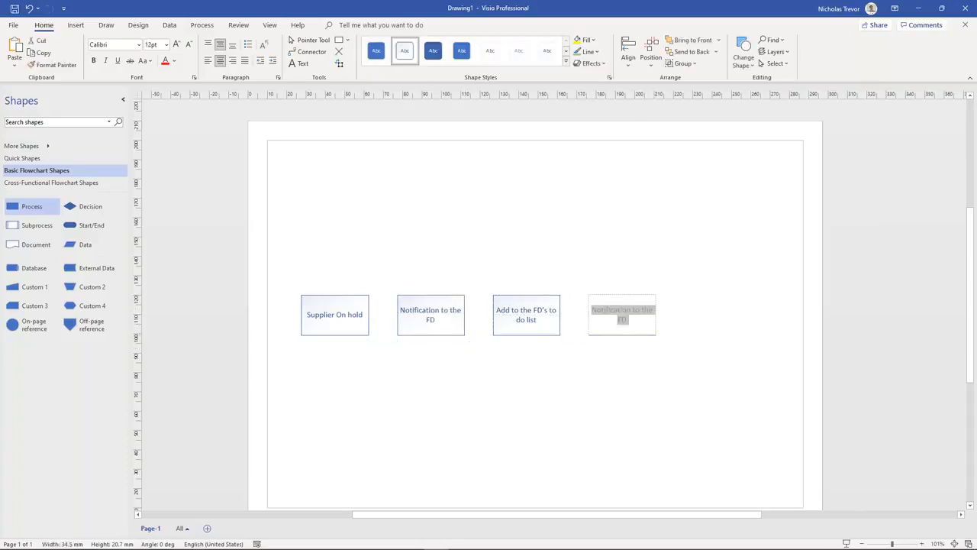
pyautogui.write('Make')
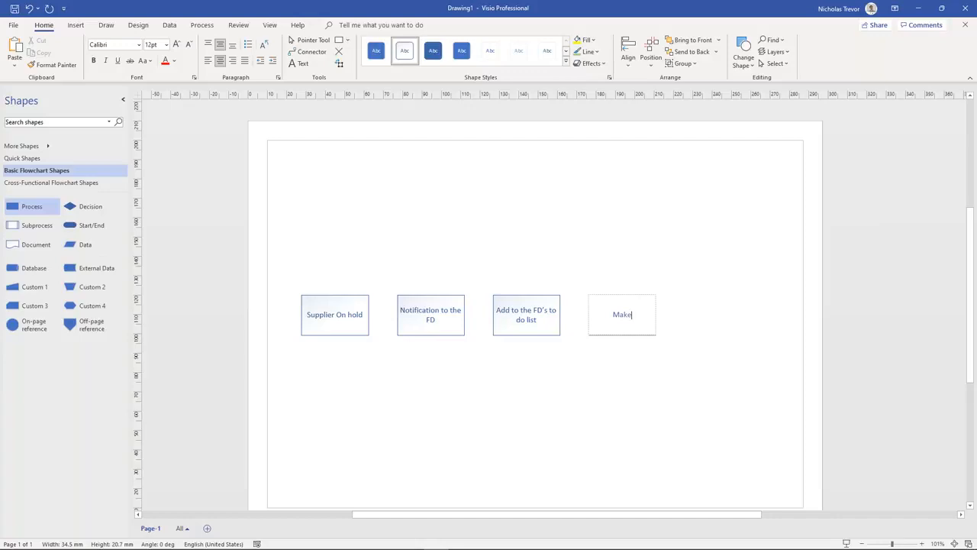
pyautogui.write(' it easy for the FD to process')
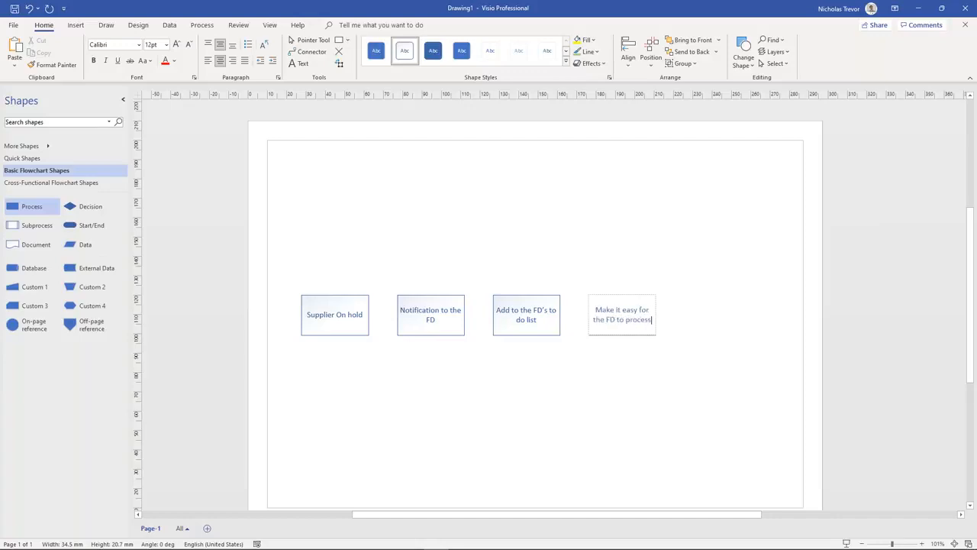
pyautogui.write(' the new supplier')
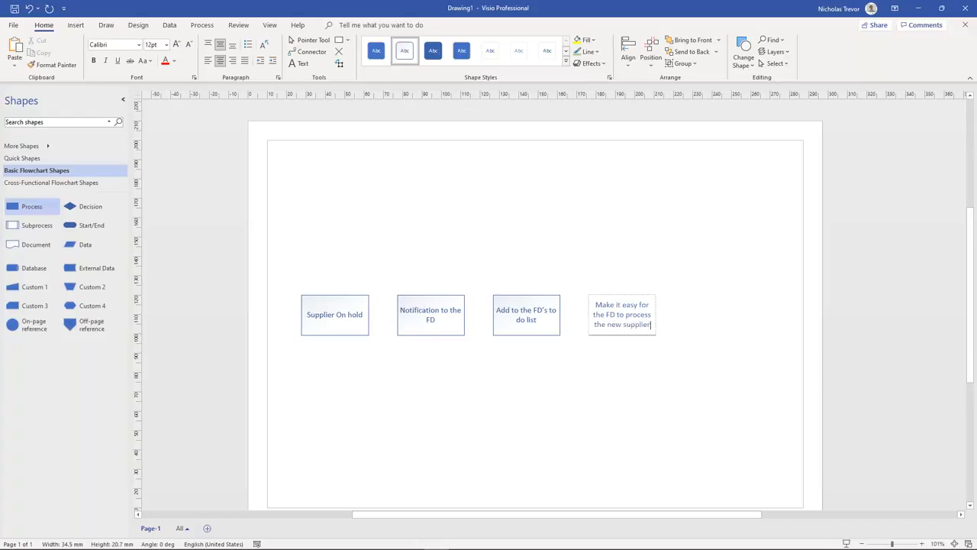
pyautogui.click(491, 356)
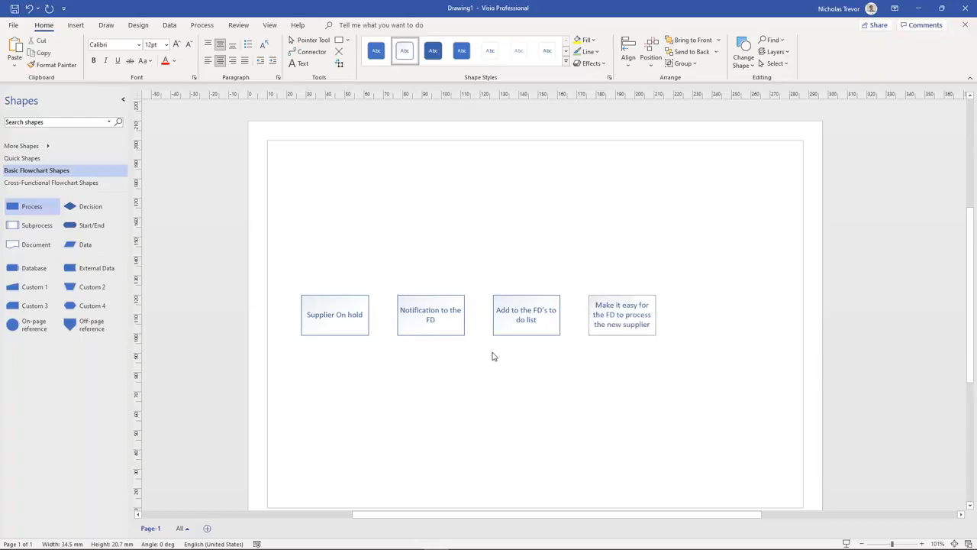
# Step: Switch back to SYSPRO and collapse the Sales Orders programs
pyautogui.click(319, 316)
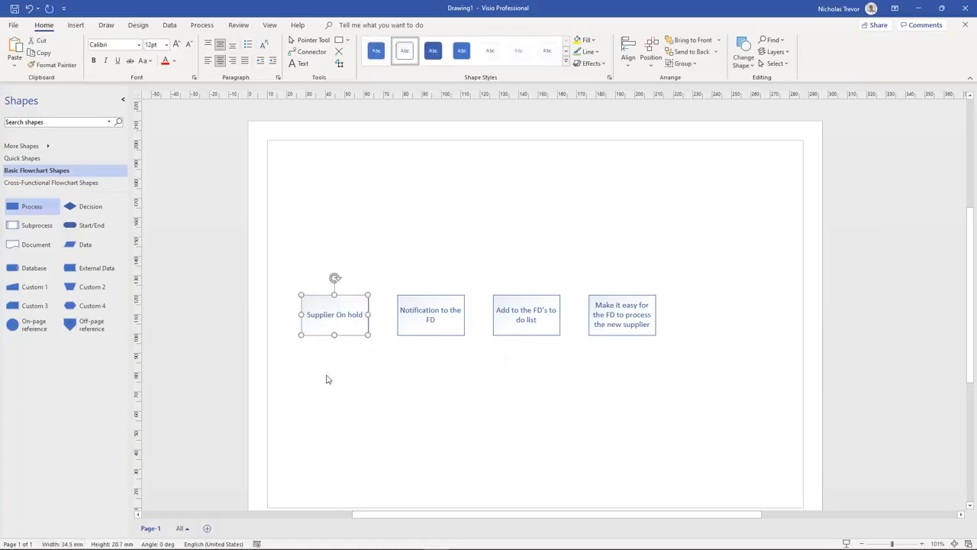
pyautogui.hotkey('alt', 'Tab')
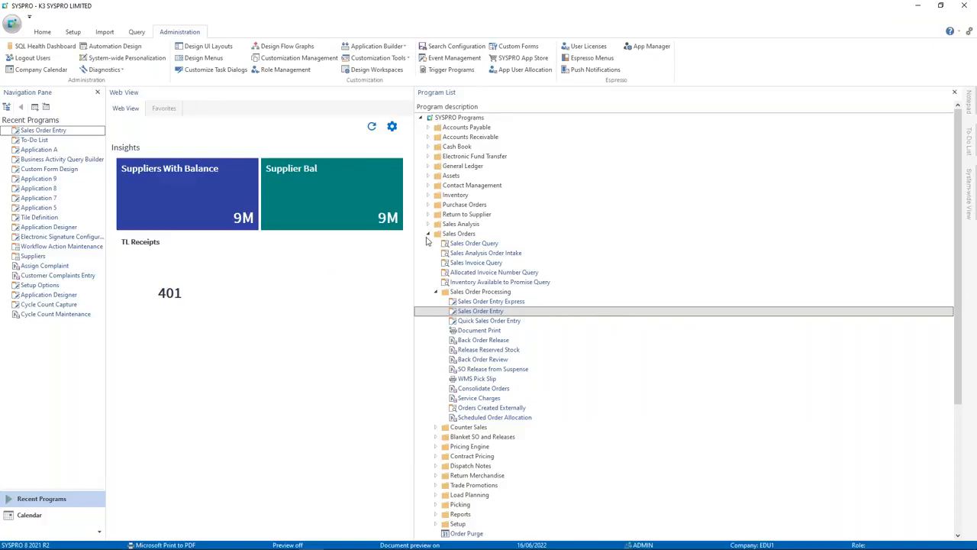
pyautogui.click(428, 233)
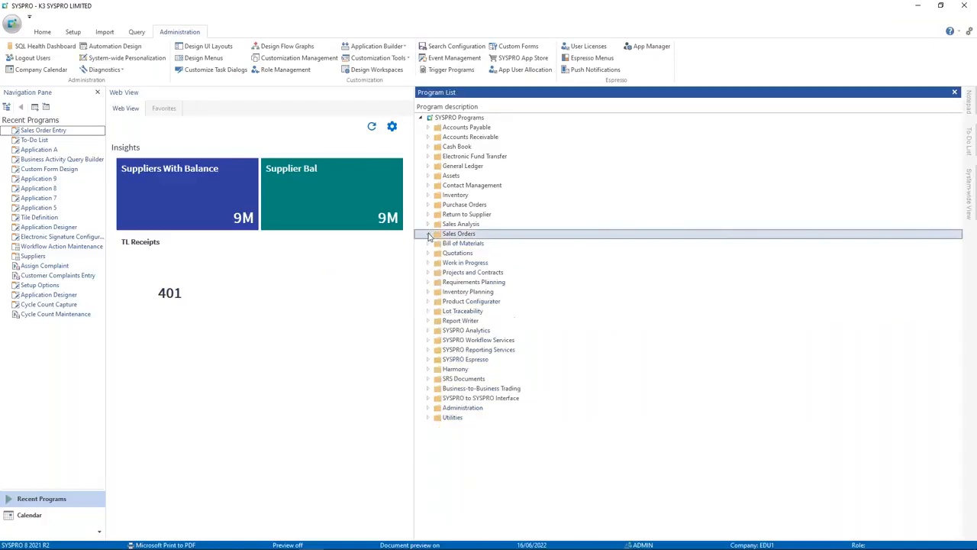
# Step: Open Accounts Payable supplier maintenance and load the existing supplier Bicycles Unlimited 3
pyautogui.click(428, 128)
pyautogui.click(435, 195)
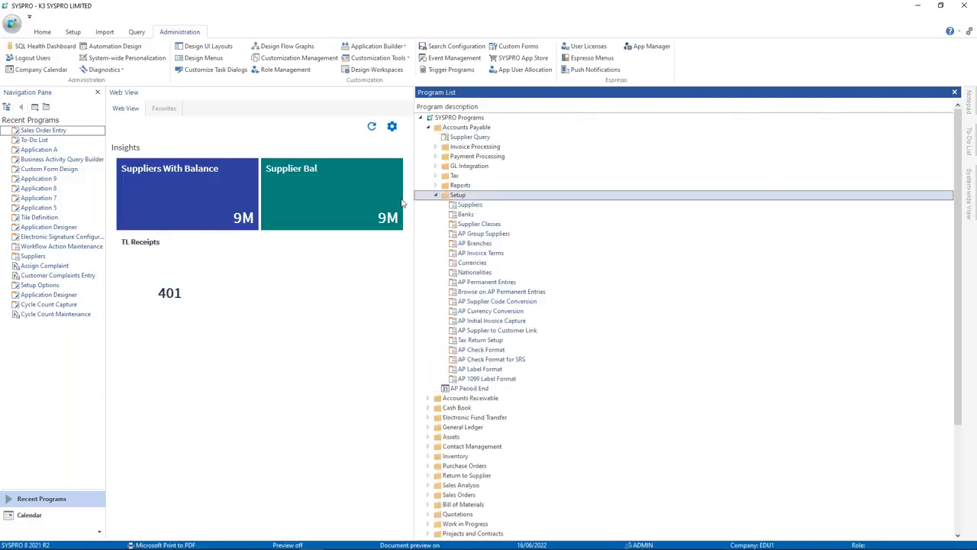
pyautogui.doubleClick(469, 205)
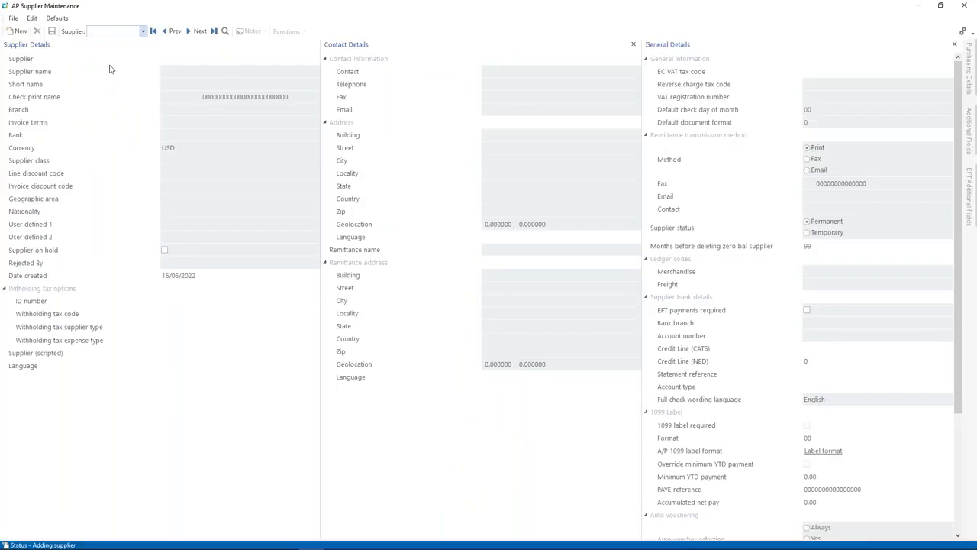
pyautogui.write('995')
pyautogui.press('BackSpace')
pyautogui.write('7')
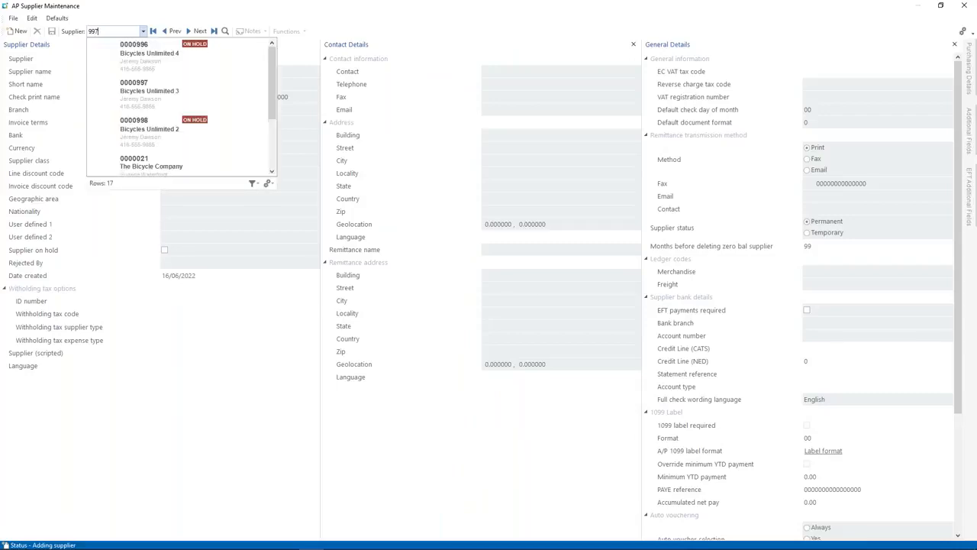
pyautogui.press('Return')
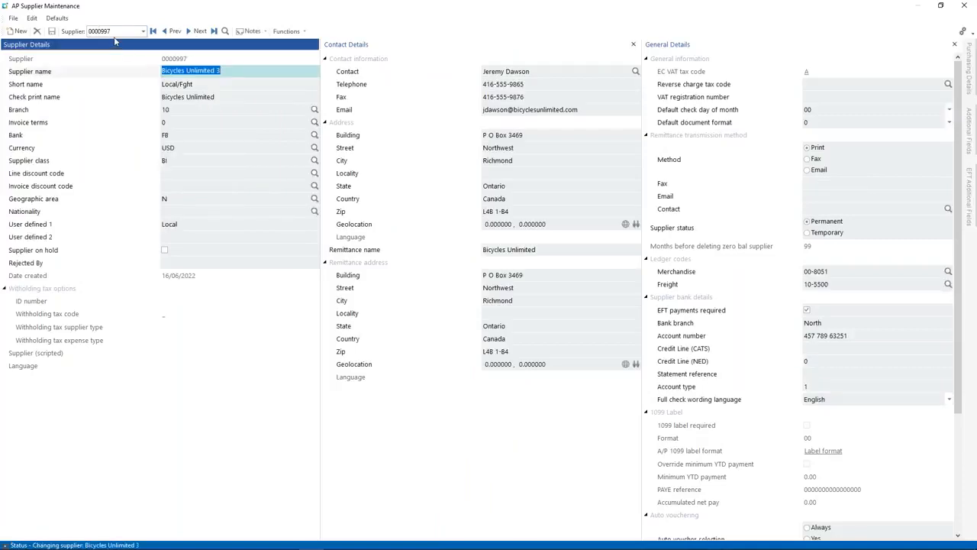
# Step: Create a new supplier code keeping the copied values, and rename it Bicycles Unlimited 999
pyautogui.write('995')
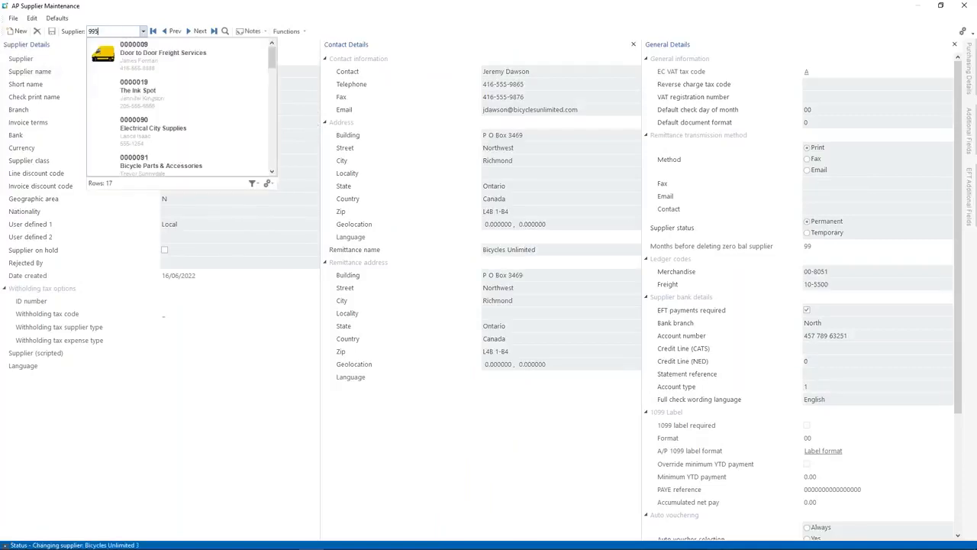
pyautogui.press('Return')
pyautogui.click(513, 291)
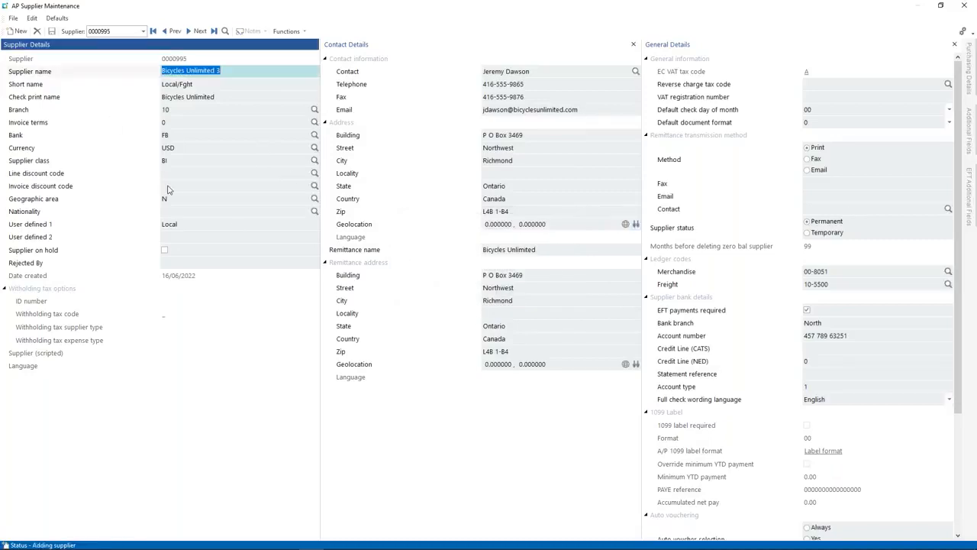
pyautogui.click(230, 73)
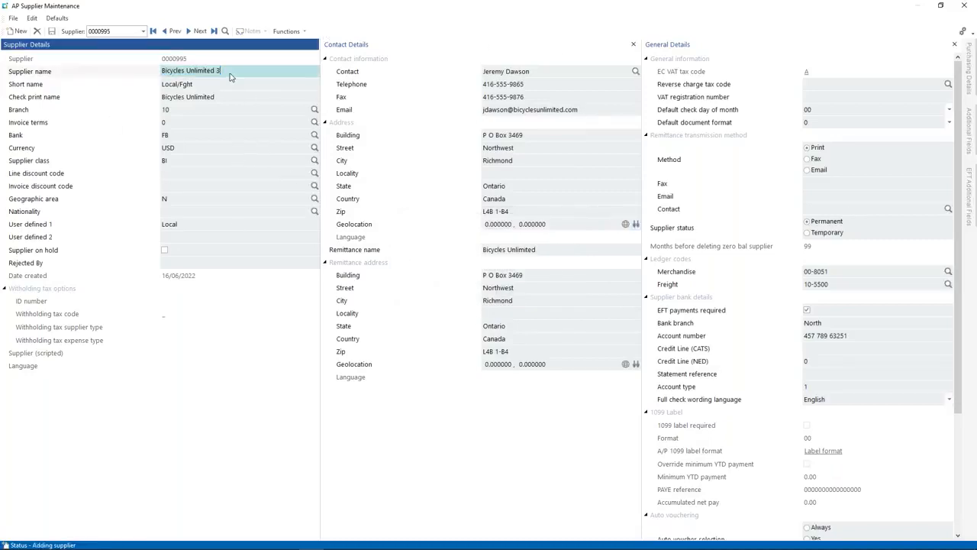
pyautogui.press('BackSpace')
pyautogui.press('BackSpace')
pyautogui.write('999')
pyautogui.press('Tab')
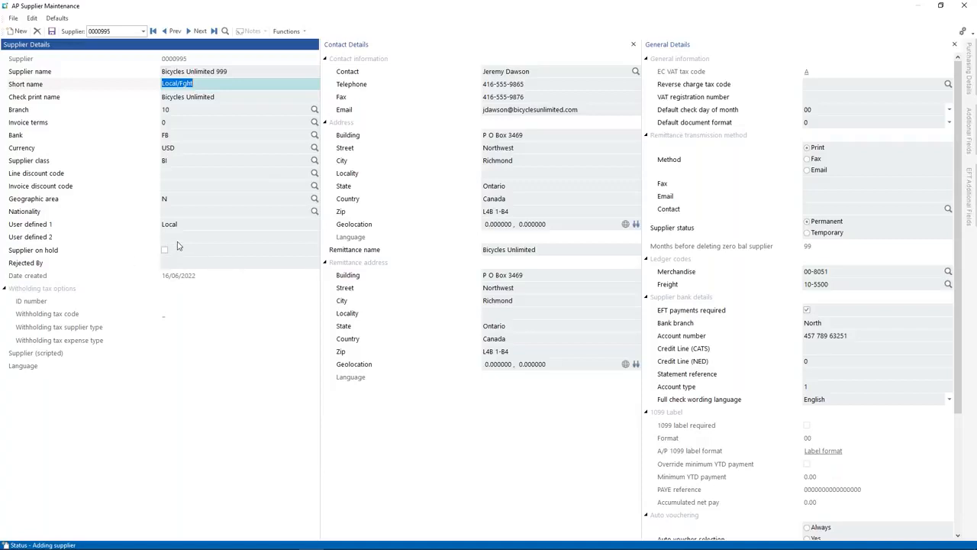
pyautogui.rightClick(102, 250)
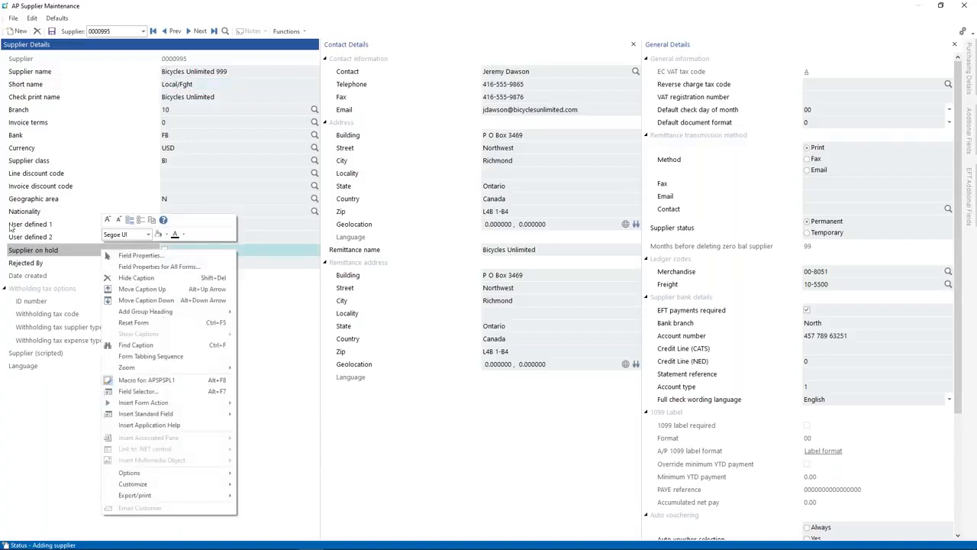
# Step: Open the Supplier Details form script editor and add blank lines at the end
pyautogui.click(147, 380)
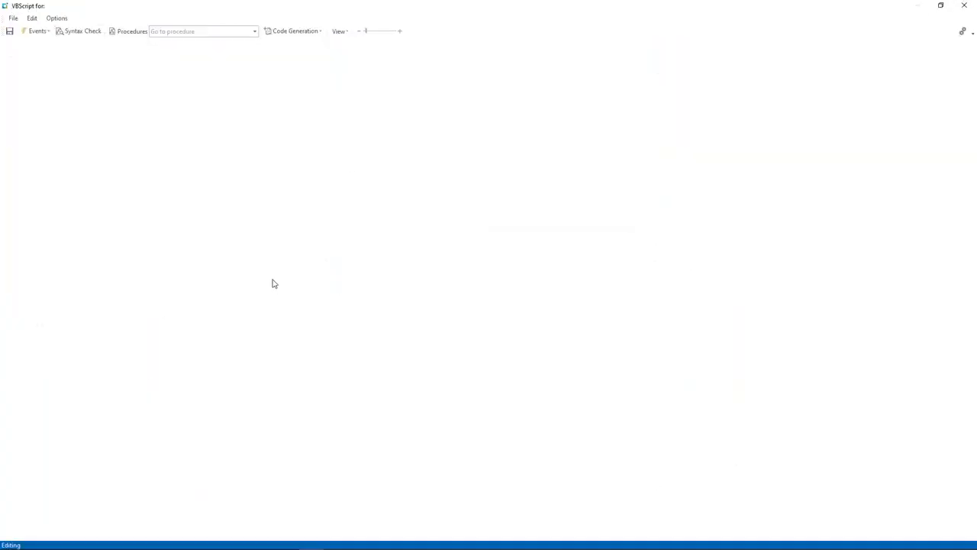
pyautogui.click(192, 102)
pyautogui.press('Return')
pyautogui.press('Return')
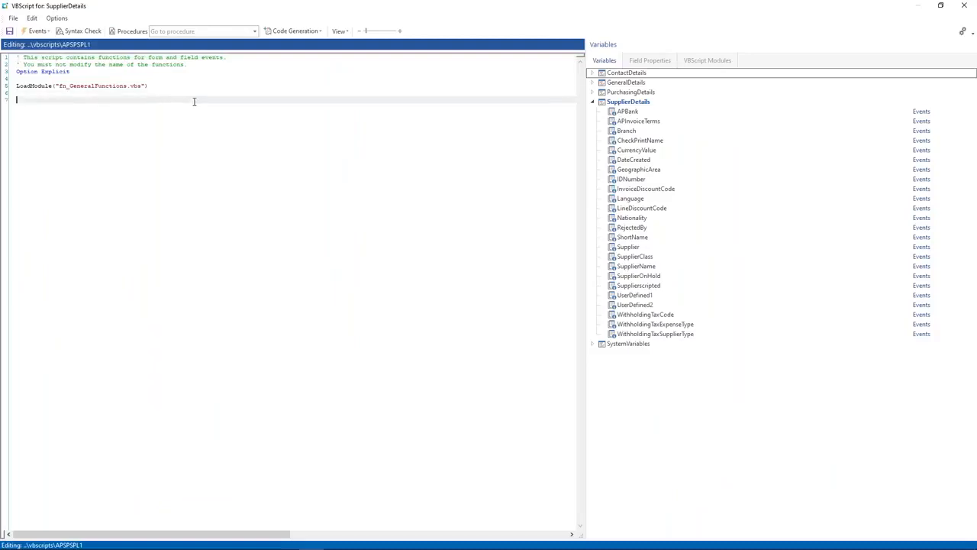
# Step: Insert an empty SupplierDetails_OnStartEdit event function with a blank line inside
pyautogui.click(48, 32)
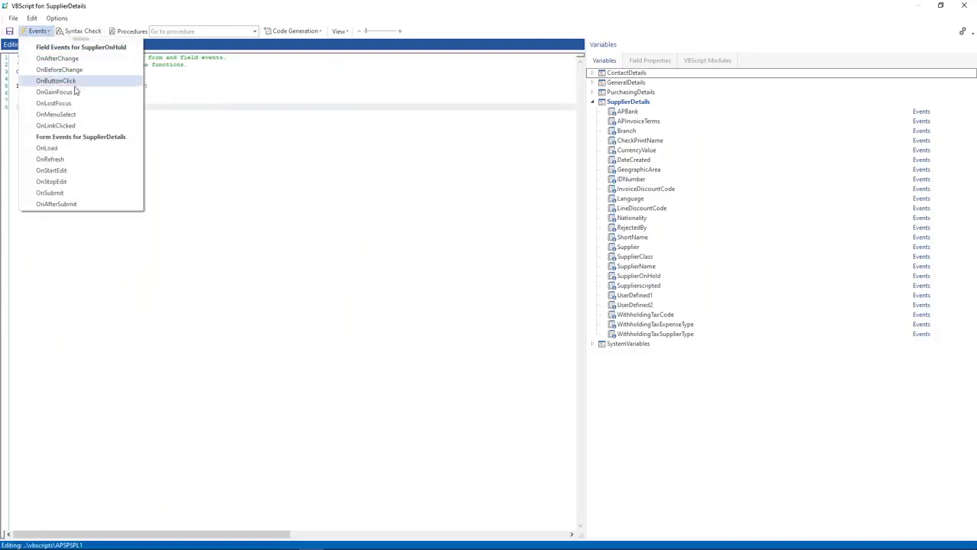
pyautogui.click(65, 171)
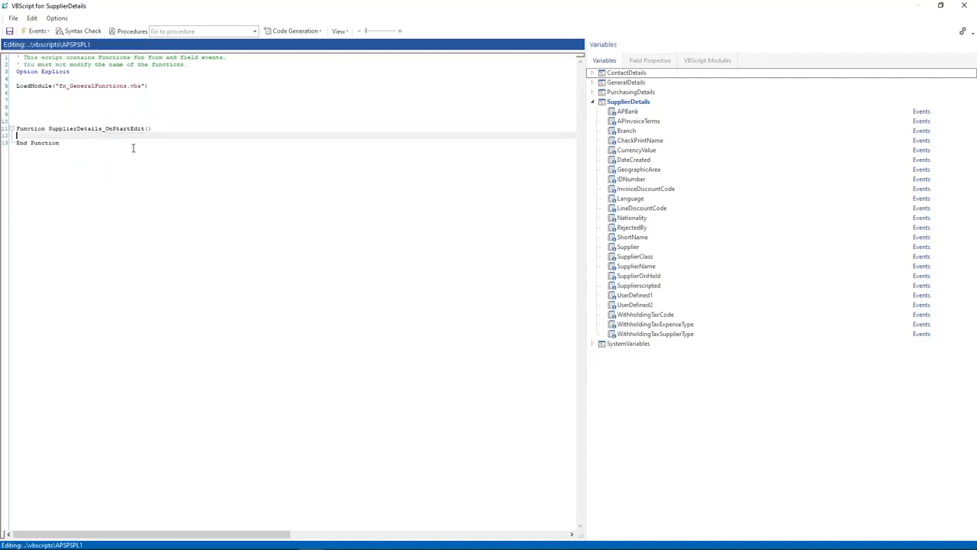
pyautogui.press('Return')
pyautogui.press('Return')
pyautogui.press('Return')
pyautogui.press('Up')
pyautogui.press('Up')
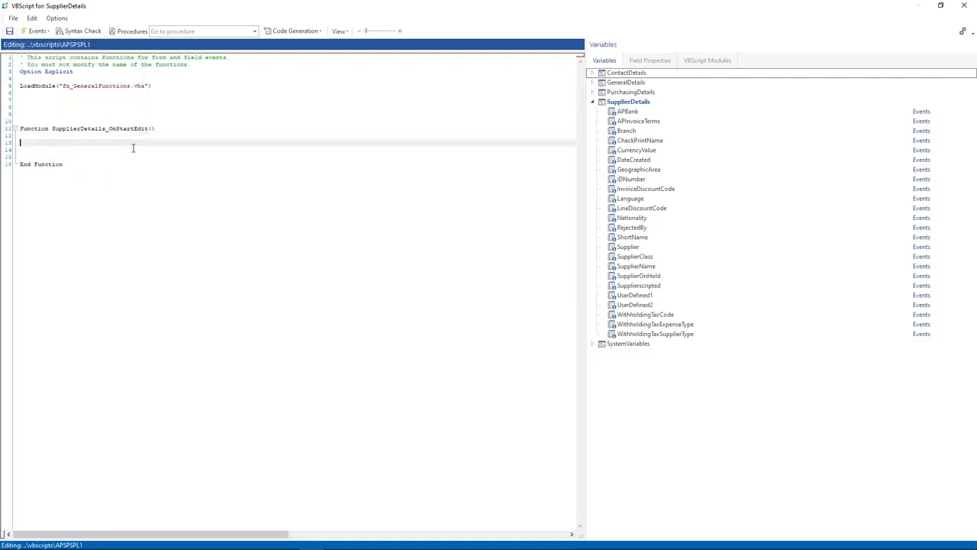
pyautogui.press('Delete')
pyautogui.click(37, 30)
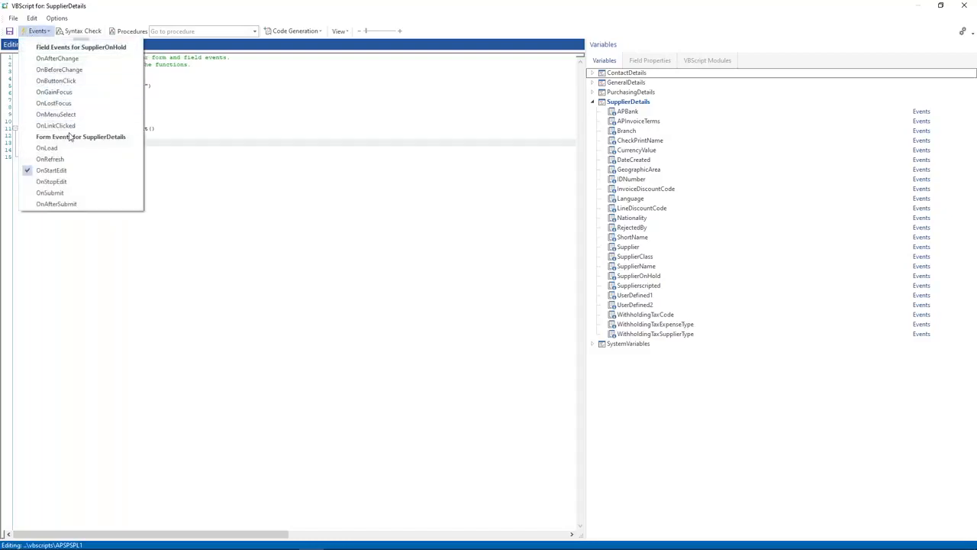
pyautogui.click(200, 149)
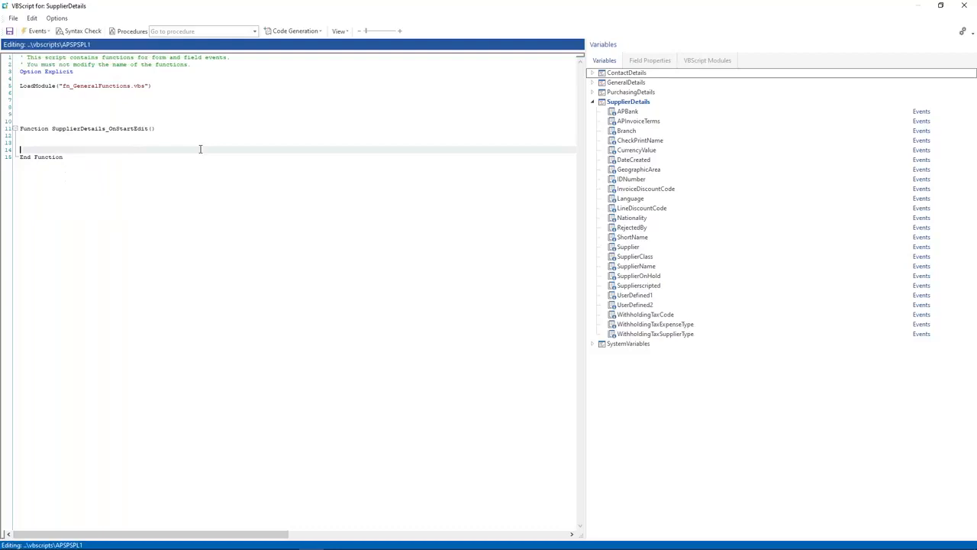
pyautogui.click(30, 141)
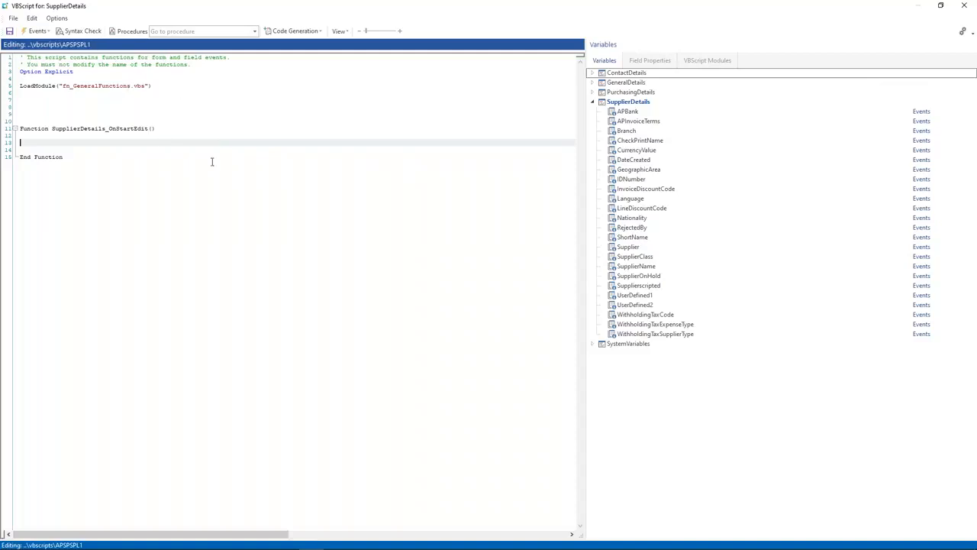
pyautogui.click(313, 33)
# Step: Generate a COMFND query business object call and insert its VBScript into the function
pyautogui.moveTo(313, 44)
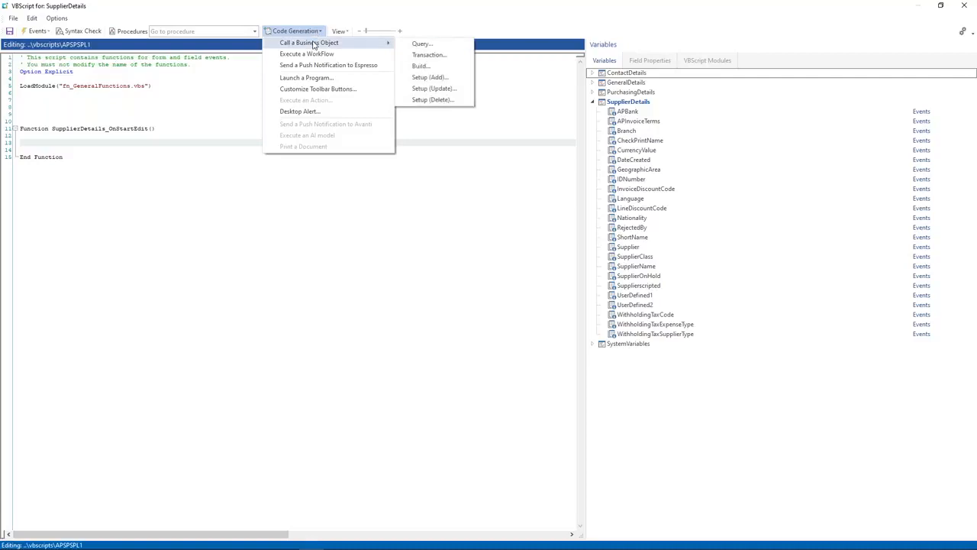
pyautogui.click(423, 44)
pyautogui.write('COMFND')
pyautogui.press('Return')
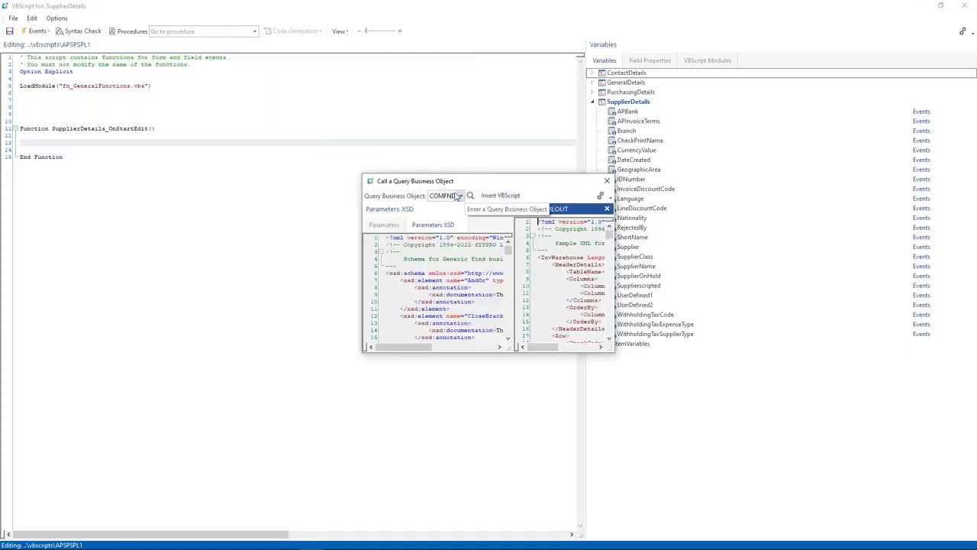
pyautogui.click(459, 196)
pyautogui.write('COMFND')
pyautogui.press('Return')
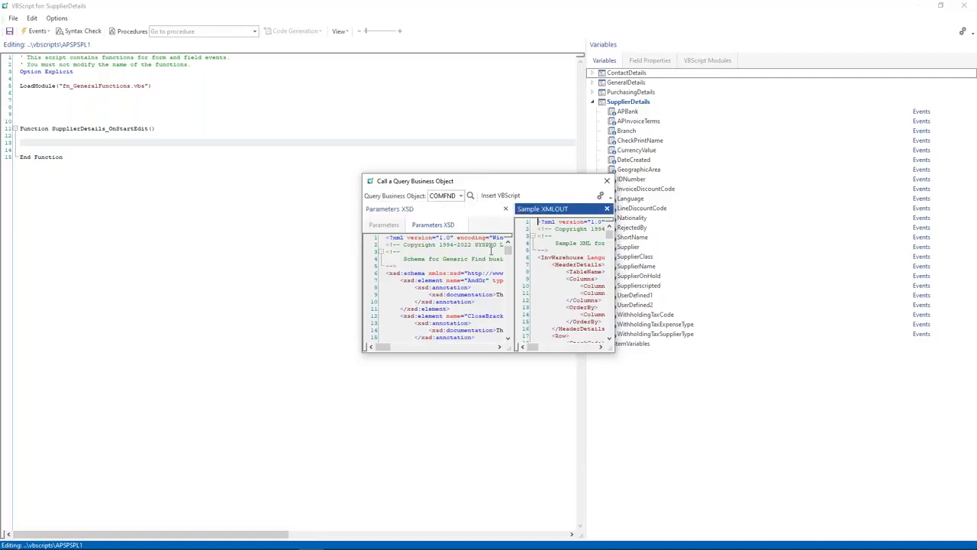
pyautogui.scroll(-3, 491, 260)
pyautogui.click(384, 226)
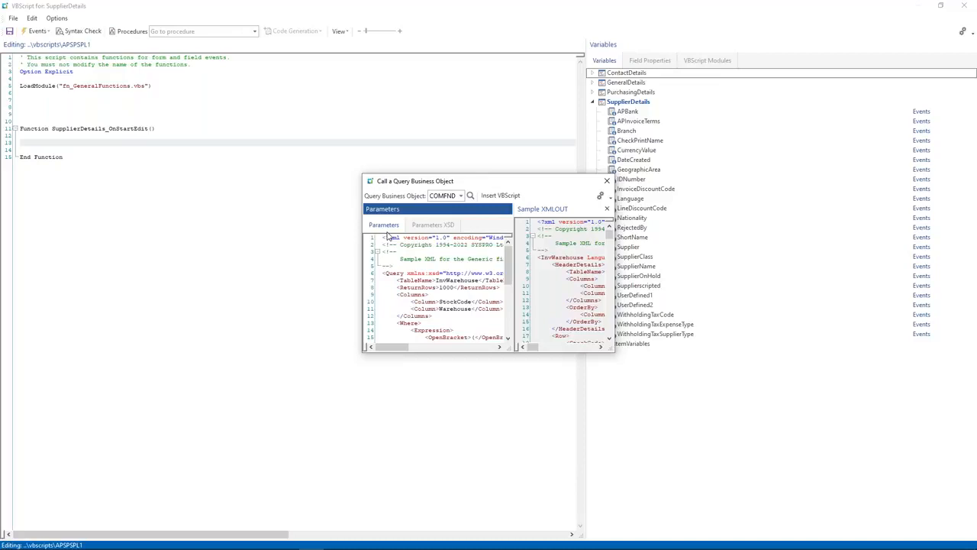
pyautogui.click(498, 197)
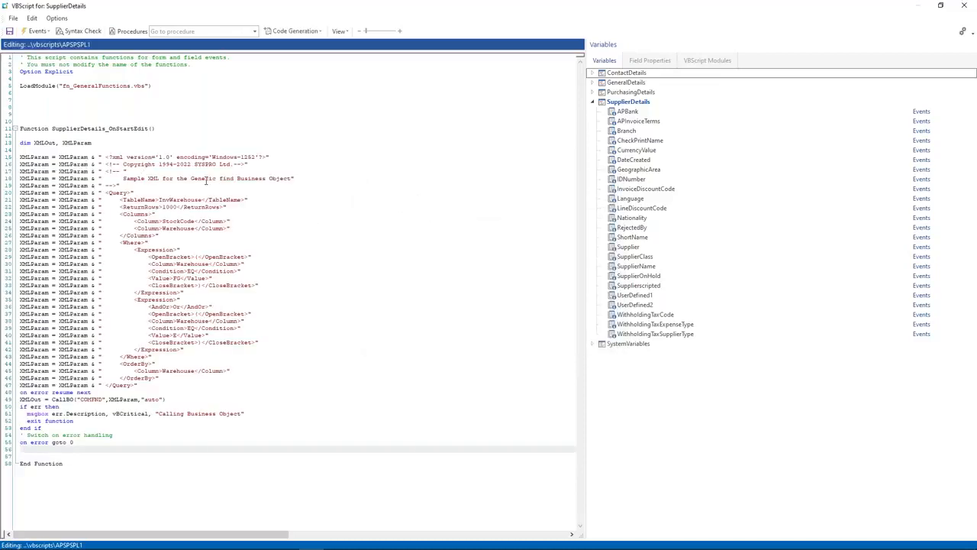
# Step: Delete the XML comment, the second filter Expression and the OrderBy block from the query
pyautogui.moveTo(128, 185); pyautogui.dragTo(19, 164)
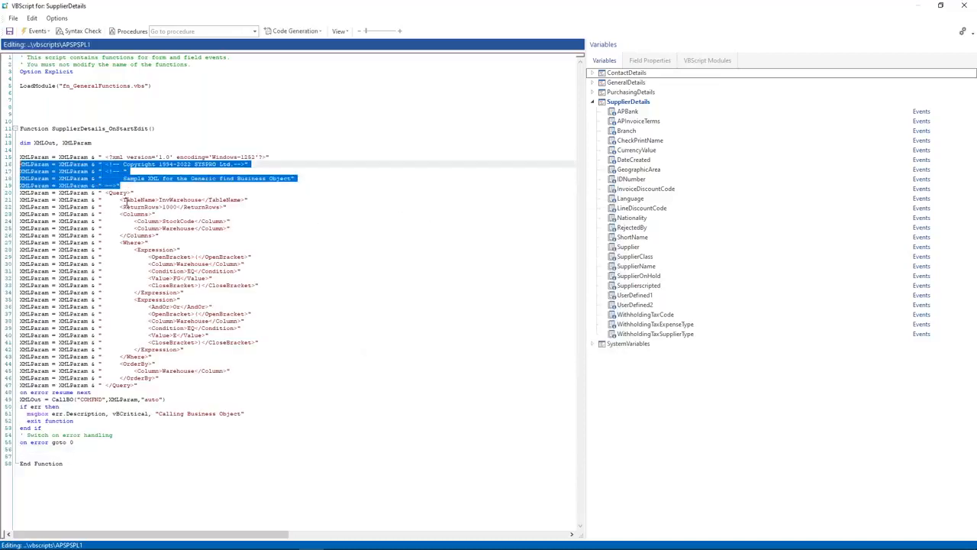
pyautogui.press('Delete')
pyautogui.press('BackSpace')
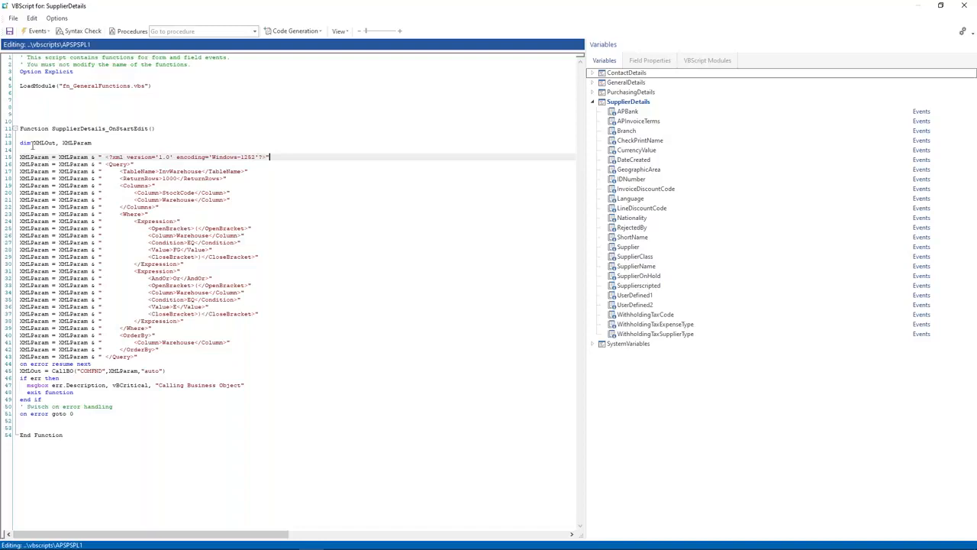
pyautogui.moveTo(120, 157); pyautogui.dragTo(213, 307)
pyautogui.click(206, 335)
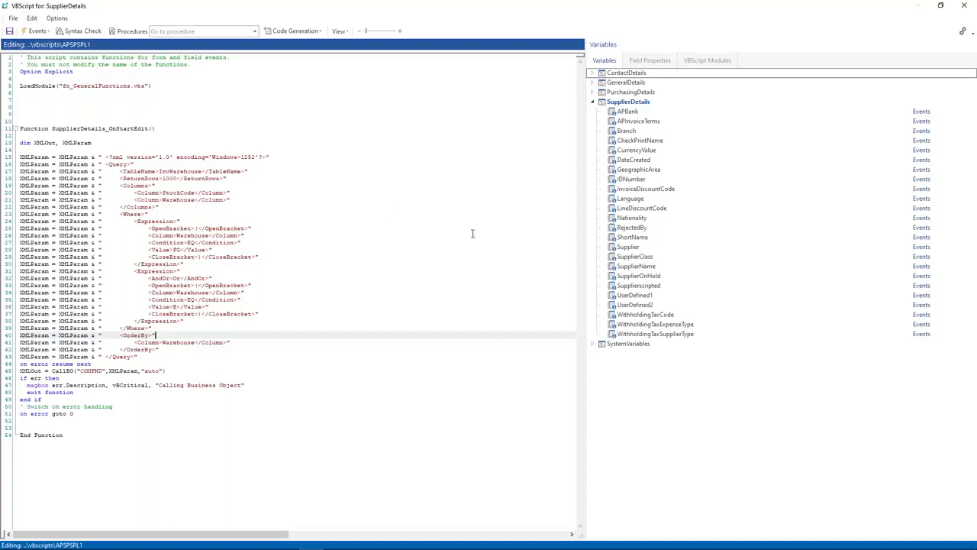
pyautogui.moveTo(190, 321); pyautogui.dragTo(6, 270)
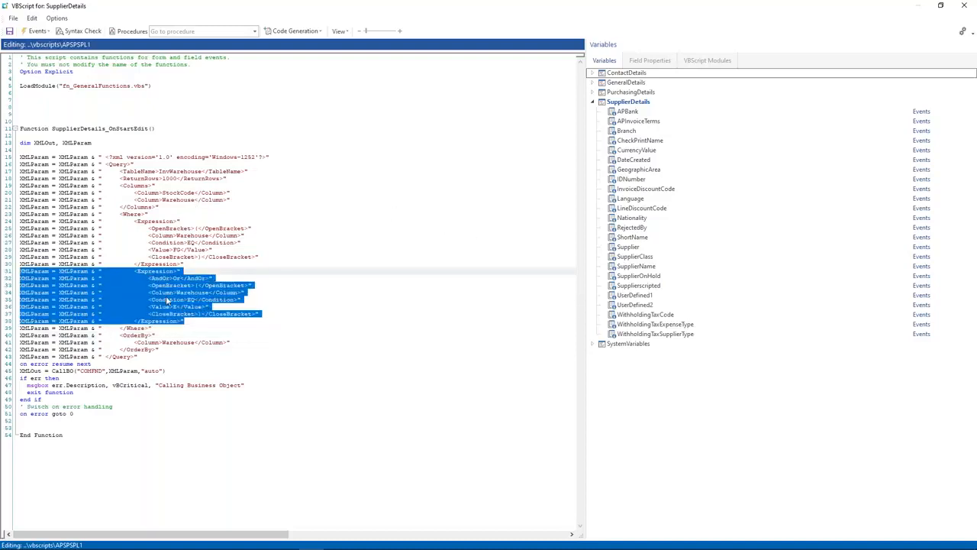
pyautogui.press('Delete')
pyautogui.press('BackSpace')
pyautogui.moveTo(161, 294); pyautogui.dragTo(6, 276)
pyautogui.press('Delete')
pyautogui.press('BackSpace')
# Step: Change the table to ApSupplier, row count to 1, and return only the Supplier column
pyautogui.doubleClick(170, 170)
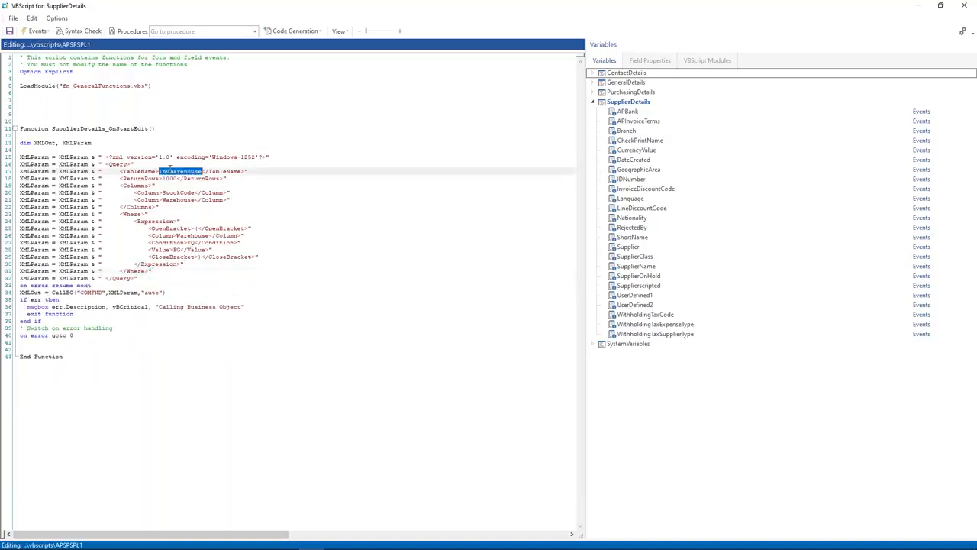
pyautogui.write('ApSupp')
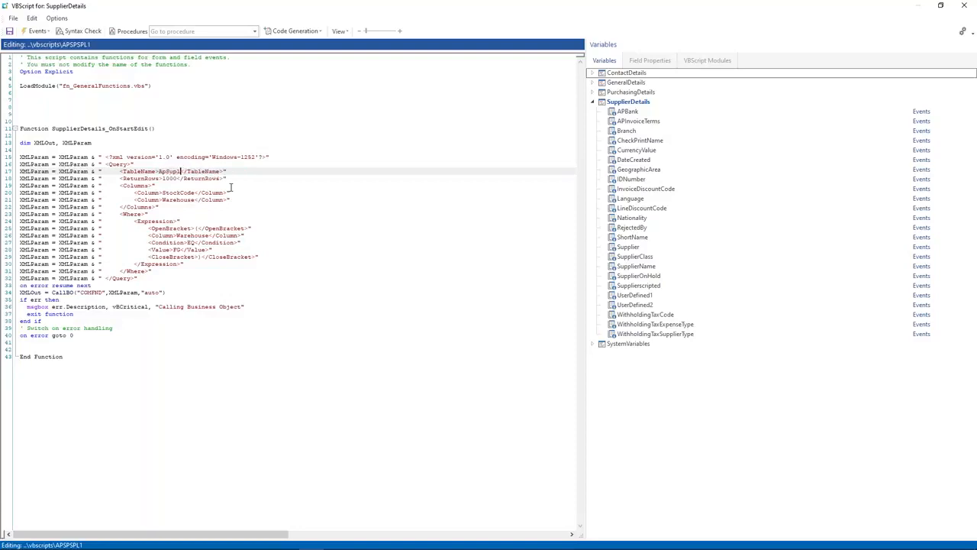
pyautogui.write('lier')
pyautogui.doubleClick(167, 178)
pyautogui.write('1')
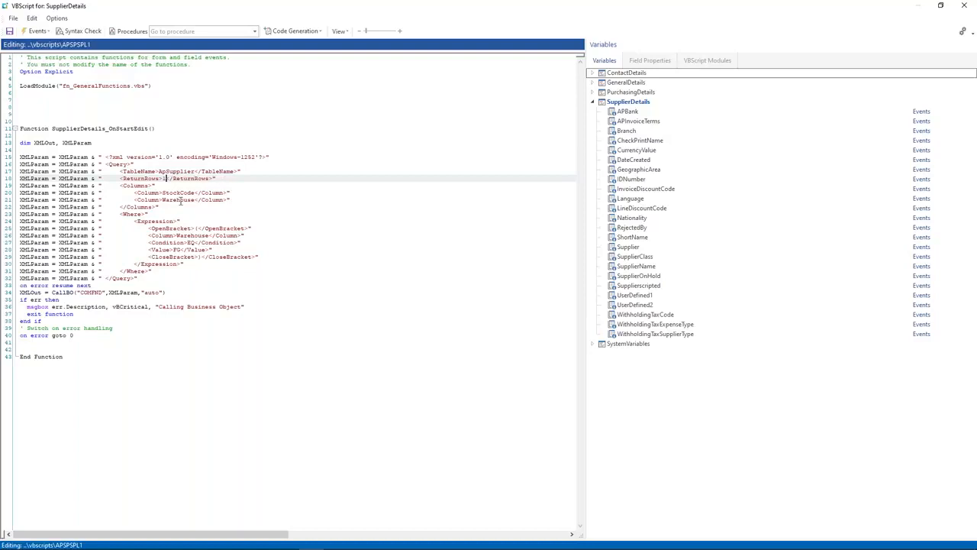
pyautogui.doubleClick(174, 192)
pyautogui.write('Supplier')
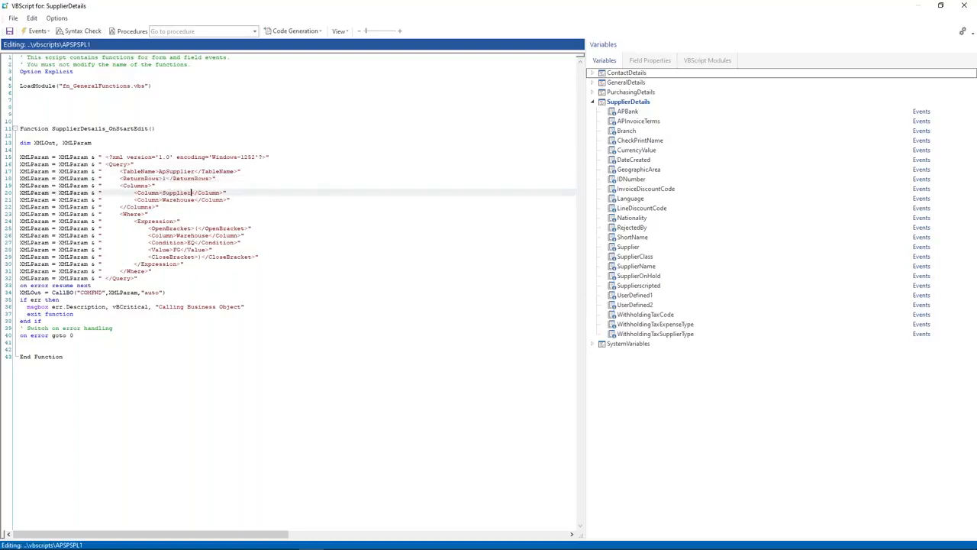
pyautogui.click(241, 193)
pyautogui.hotkey('shift', 'Down')
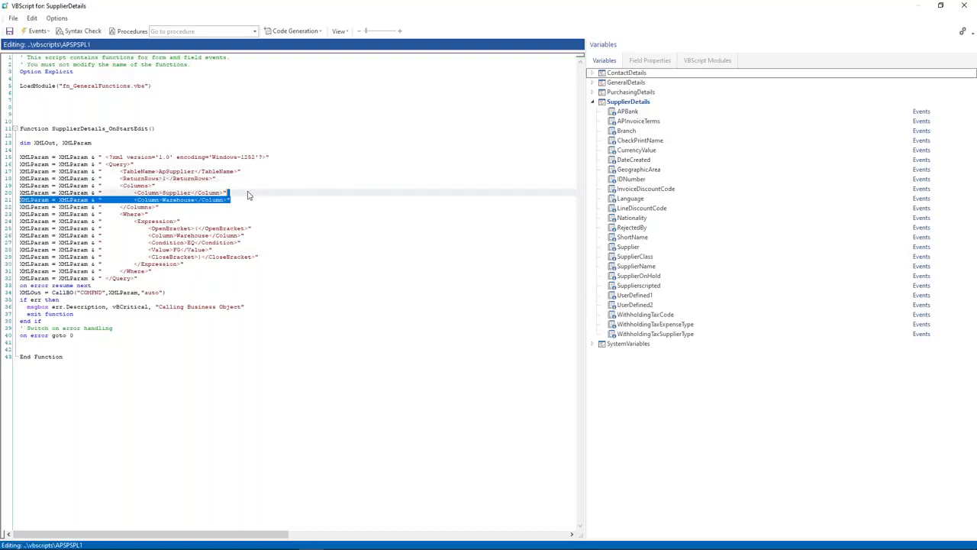
pyautogui.press('Delete')
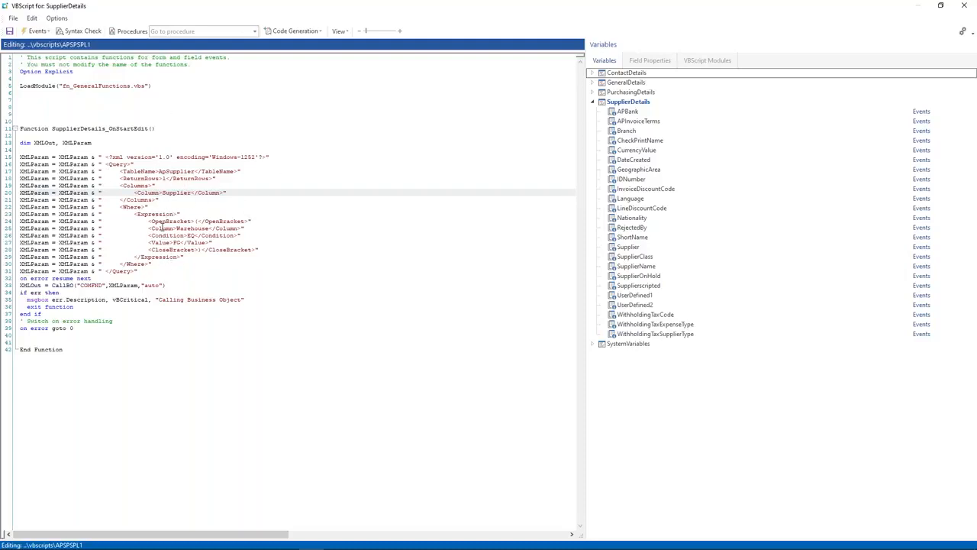
# Step: Make the filter use the Supplier column and replace the FG value with a '" + + "' concatenation
pyautogui.moveTo(163, 222); pyautogui.dragTo(252, 229)
pyautogui.doubleClick(191, 228)
pyautogui.write('Supplier')
pyautogui.doubleClick(178, 242)
pyautogui.press('BackSpace')
pyautogui.write('"')
pyautogui.press('BackSpace')
pyautogui.write('" +  _ "')
pyautogui.press('BackSpace')
pyautogui.press('BackSpace')
pyautogui.press('BackSpace')
pyautogui.write('+ "')
pyautogui.press('Left')
pyautogui.press('Left')
pyautogui.press('Left')
pyautogui.press('Left')
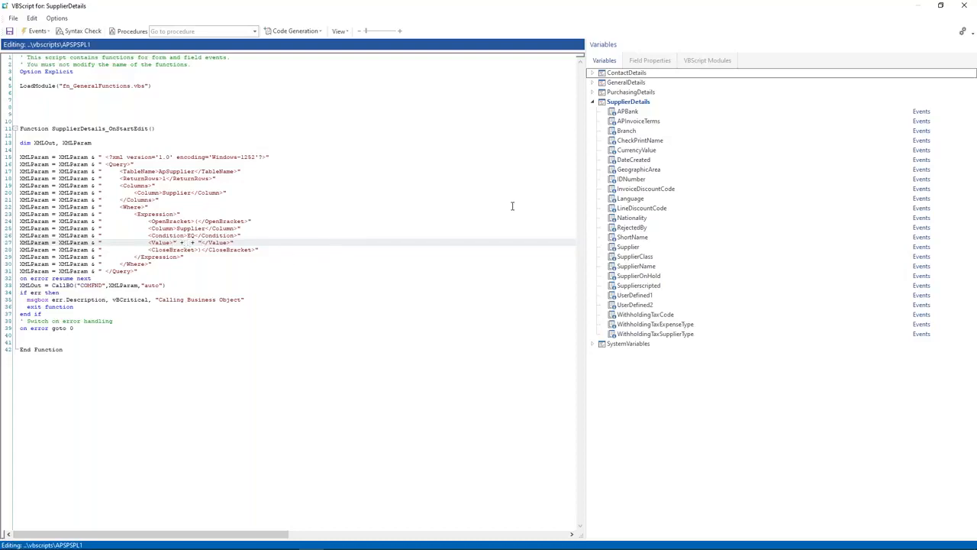
# Step: Insert SupplierDetails.CodeObject.Supplier between the plus signs of the filter value
pyautogui.click(632, 246)
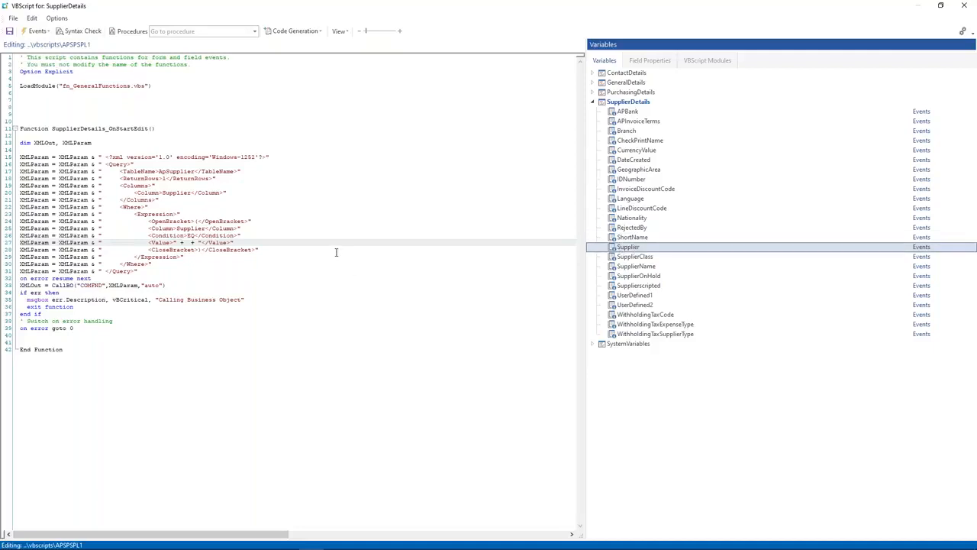
pyautogui.click(185, 241)
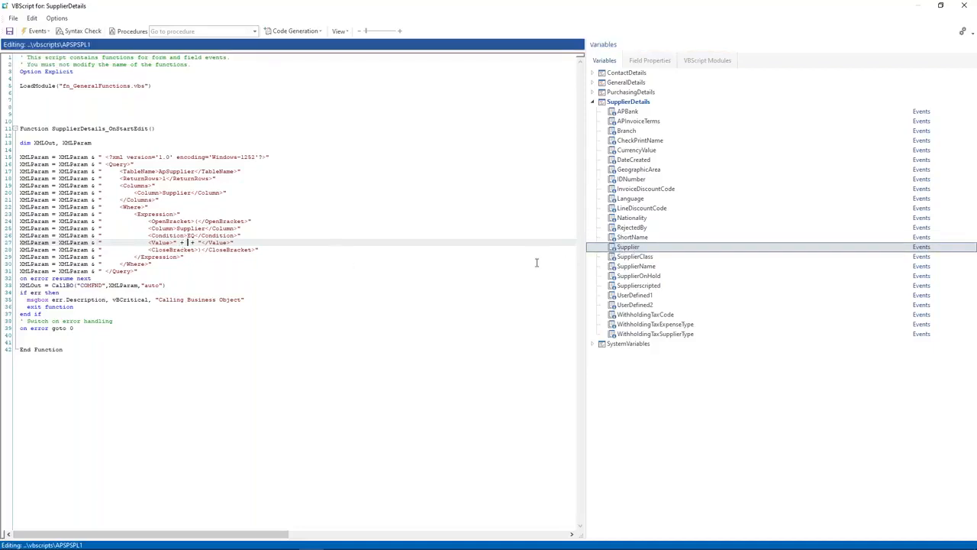
pyautogui.doubleClick(620, 247)
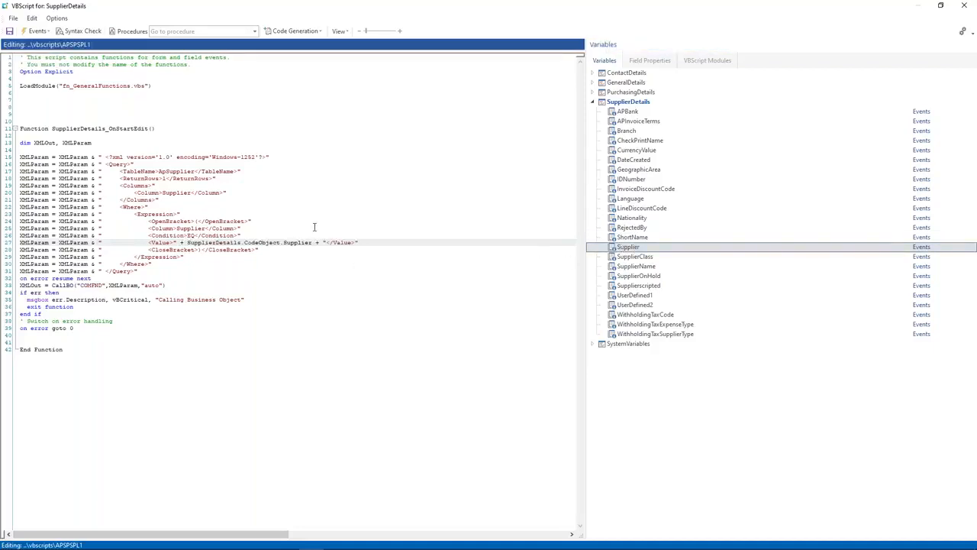
pyautogui.moveTo(96, 332); pyautogui.dragTo(16, 142)
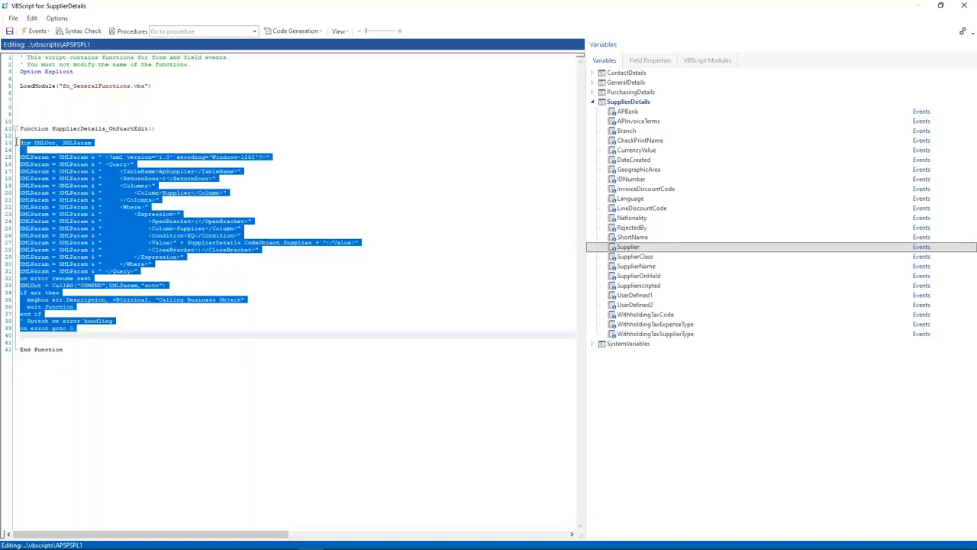
pyautogui.click(159, 300)
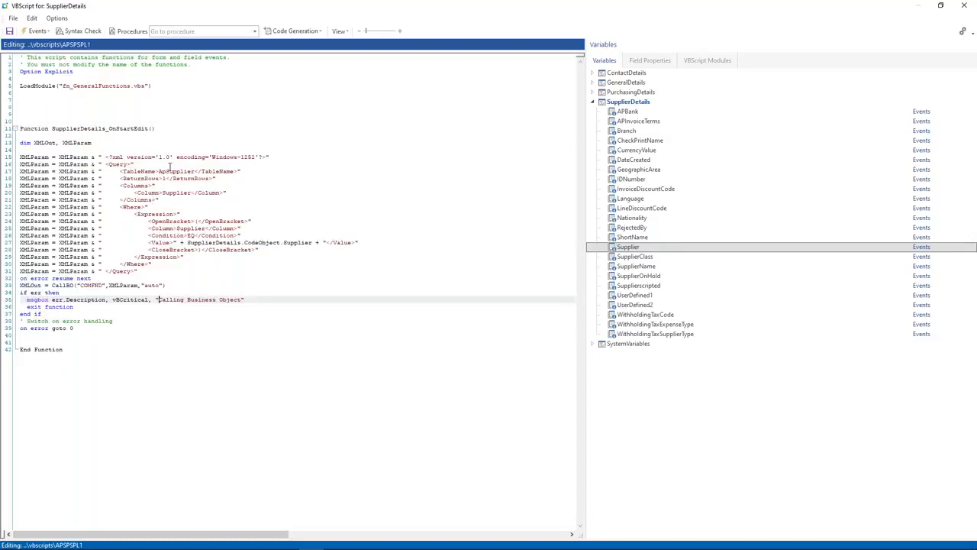
# Step: Add blank lines after the error handling and remove extra blank lines above the function
pyautogui.click(90, 334)
pyautogui.press('Return')
pyautogui.press('Return')
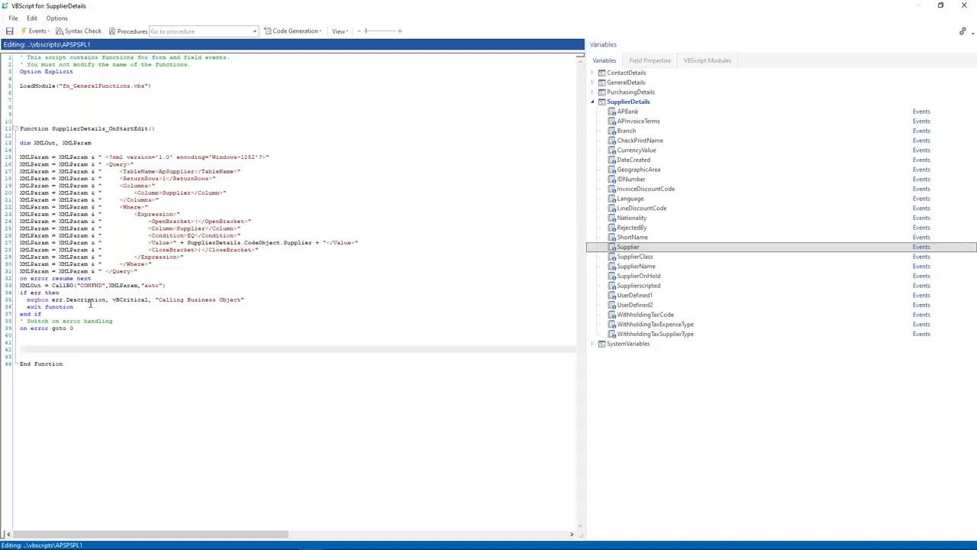
pyautogui.click(68, 103)
pyautogui.press('BackSpace')
pyautogui.press('BackSpace')
pyautogui.press('BackSpace')
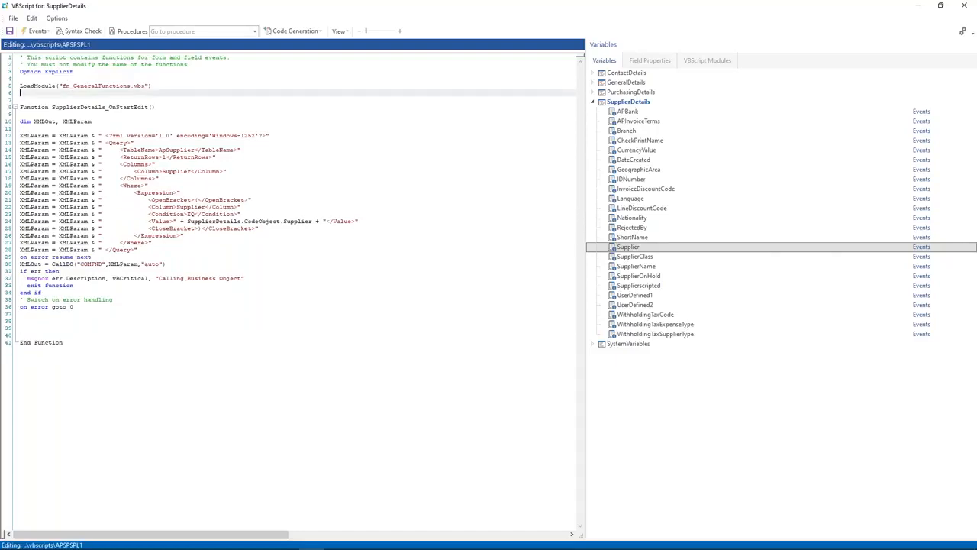
pyautogui.click(162, 83)
pyautogui.click(6, 87)
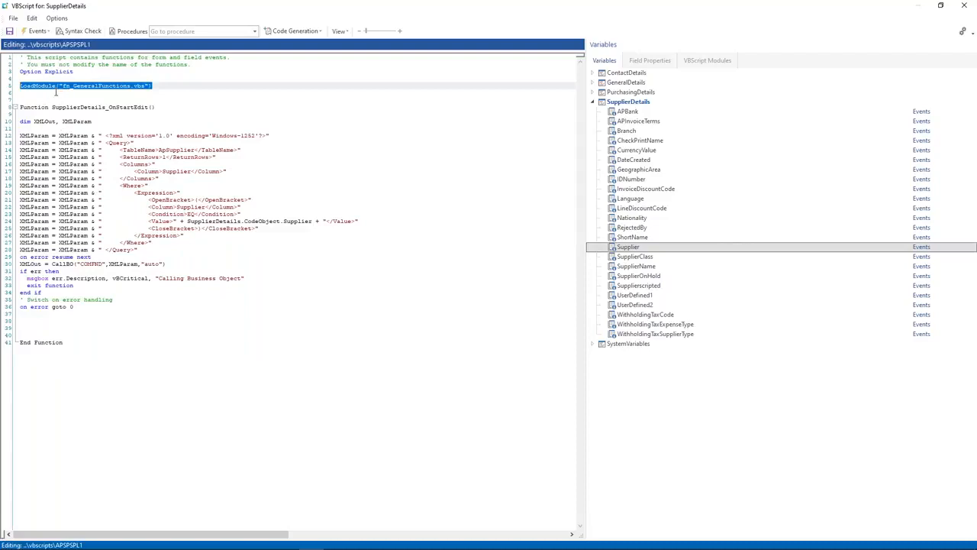
pyautogui.click(81, 326)
# Step: Write the condition If returnTopVal2(XMLOut, "Supplier") = "" Then below the query code
pyautogui.write('If returnTopVal2')
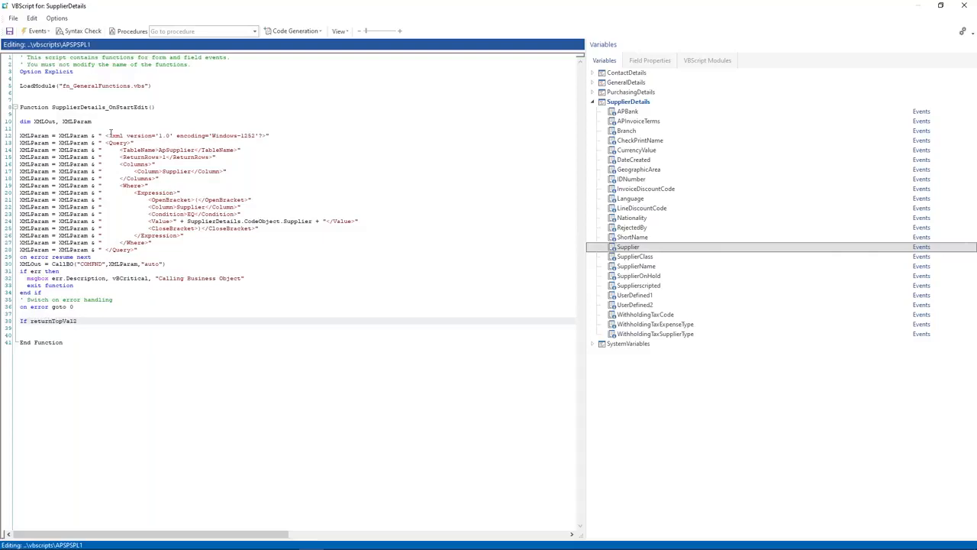
pyautogui.moveTo(100, 129); pyautogui.dragTo(309, 288)
pyautogui.click(250, 330)
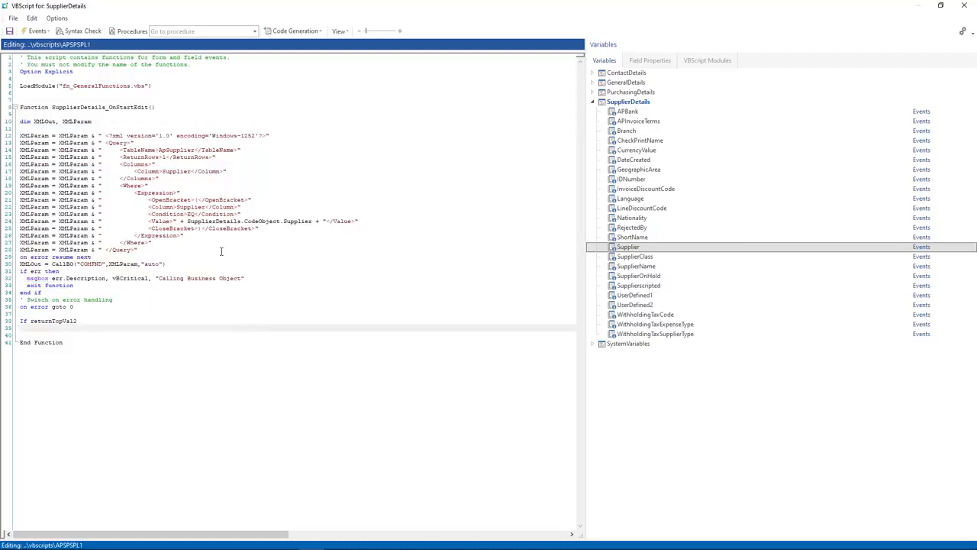
pyautogui.click(107, 323)
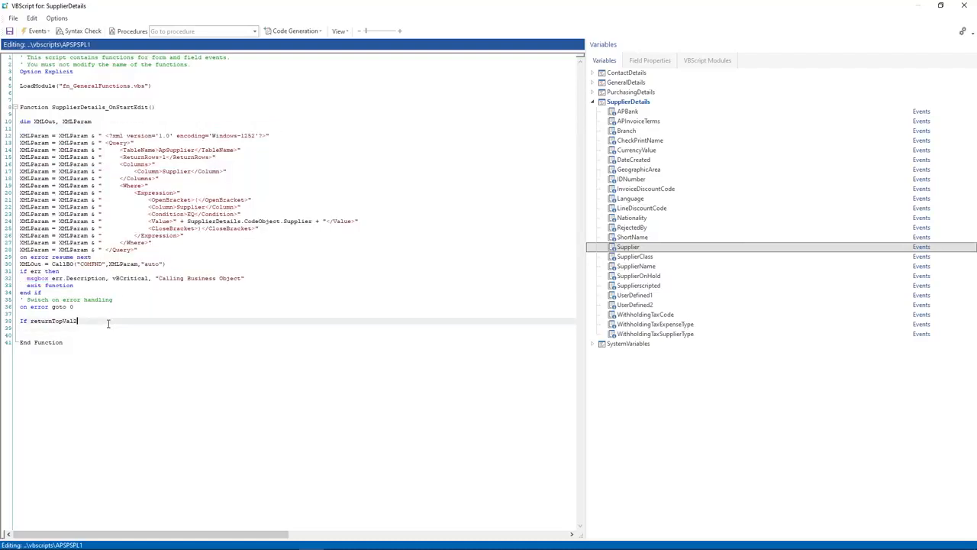
pyautogui.write('(XMLOut,')
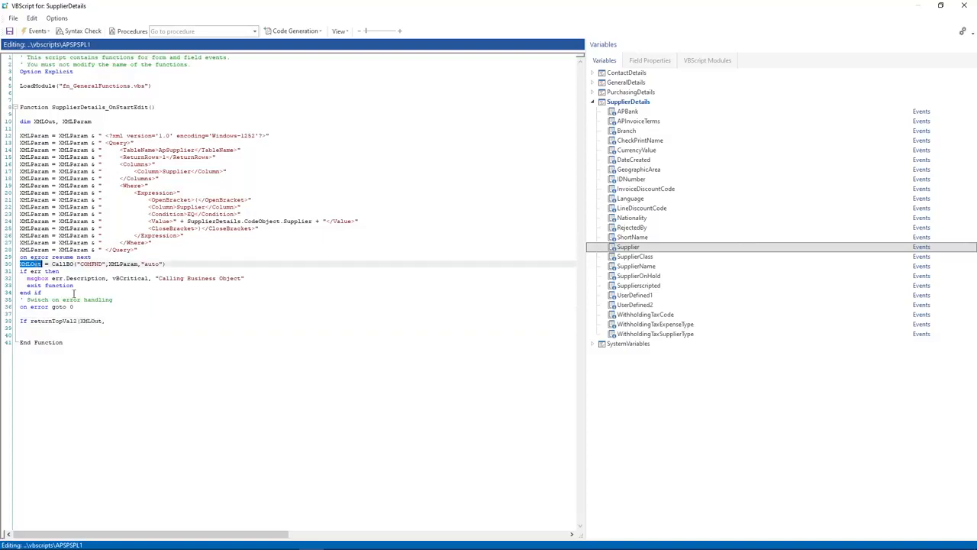
pyautogui.write('XMLOut')
pyautogui.doubleClick(125, 321)
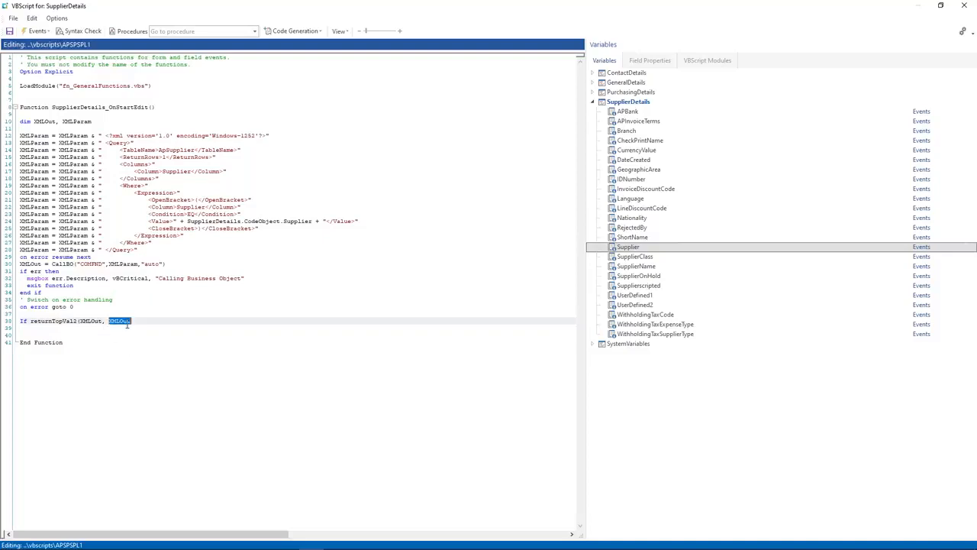
pyautogui.press('BackSpace')
pyautogui.write('"Supplier") = "" Then')
# Step: Add Else and End If lines, leaving an indented blank line in the If branch
pyautogui.press('Return')
pyautogui.press('Return')
pyautogui.press('Return')
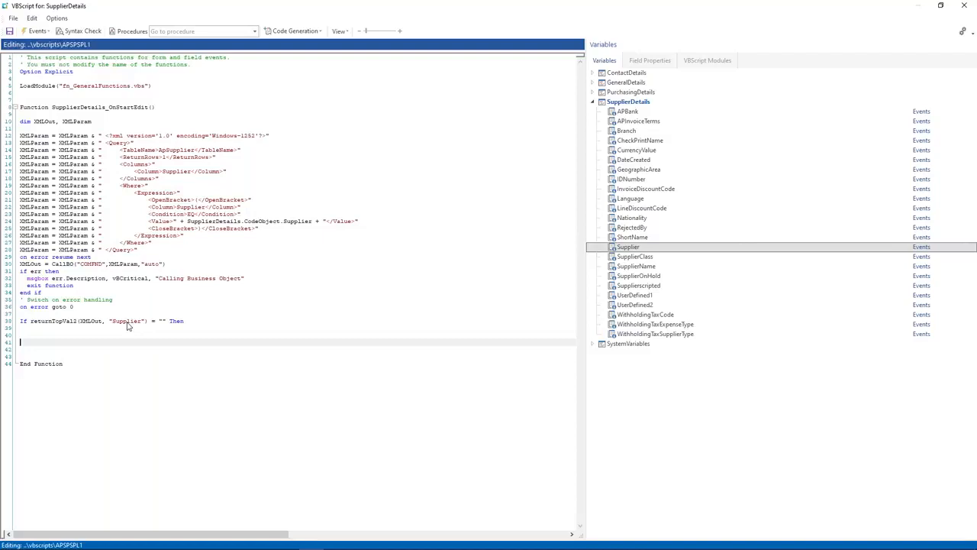
pyautogui.write('Else')
pyautogui.press('Return')
pyautogui.press('Return')
pyautogui.press('Return')
pyautogui.write('E')
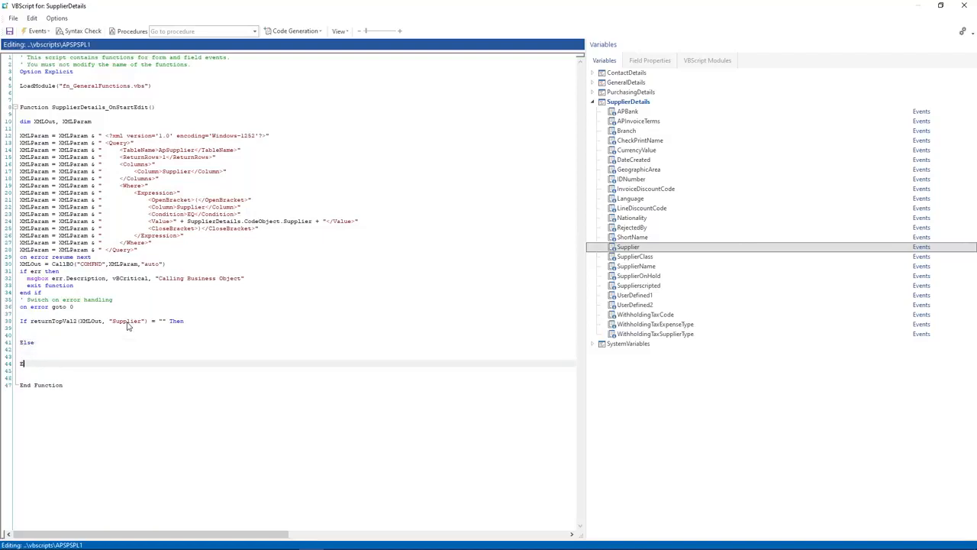
pyautogui.press('Up')
pyautogui.press('Up')
pyautogui.press('Up')
pyautogui.press('Up')
pyautogui.press('Up')
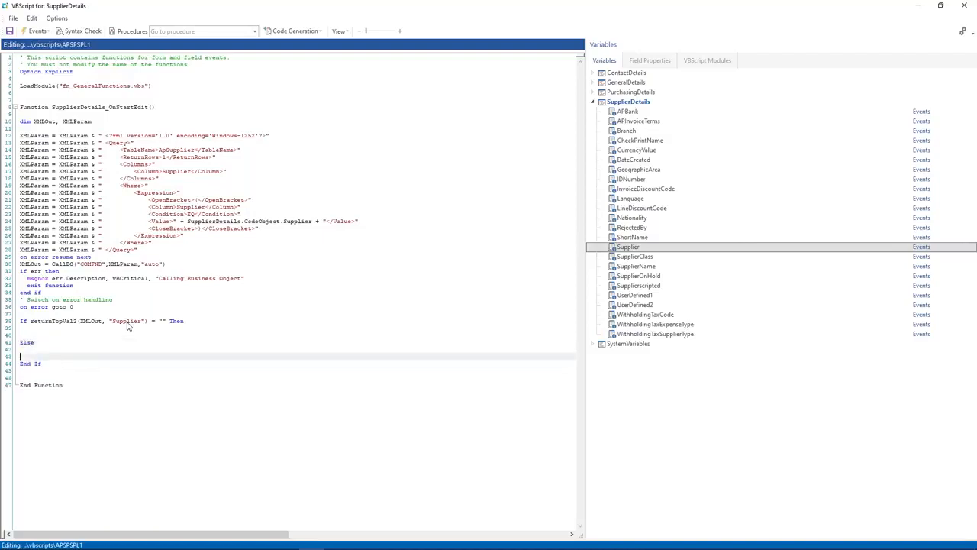
pyautogui.press('Return')
pyautogui.press('Tab')
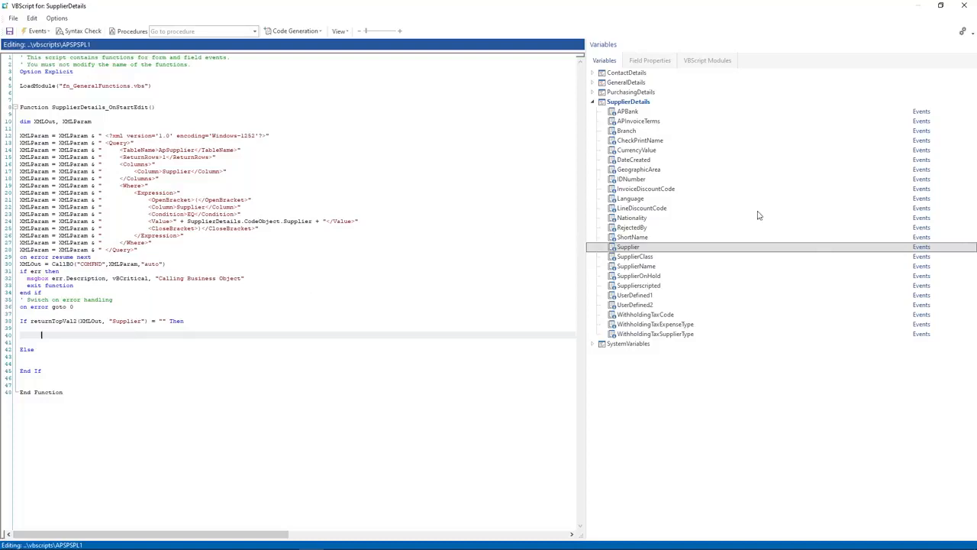
# Step: In the If branch, set SupplierOnHold to Value 1 and read-only
pyautogui.doubleClick(640, 276)
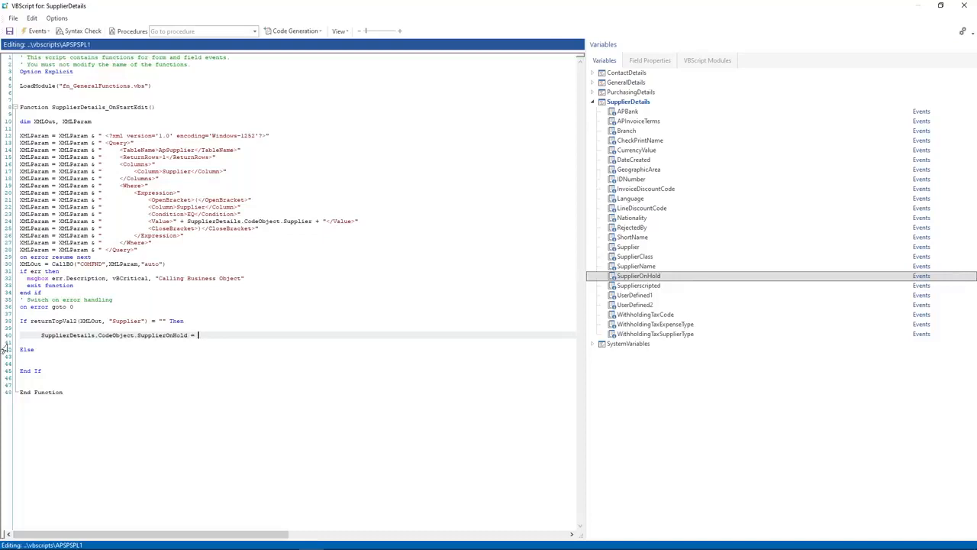
pyautogui.write('=')
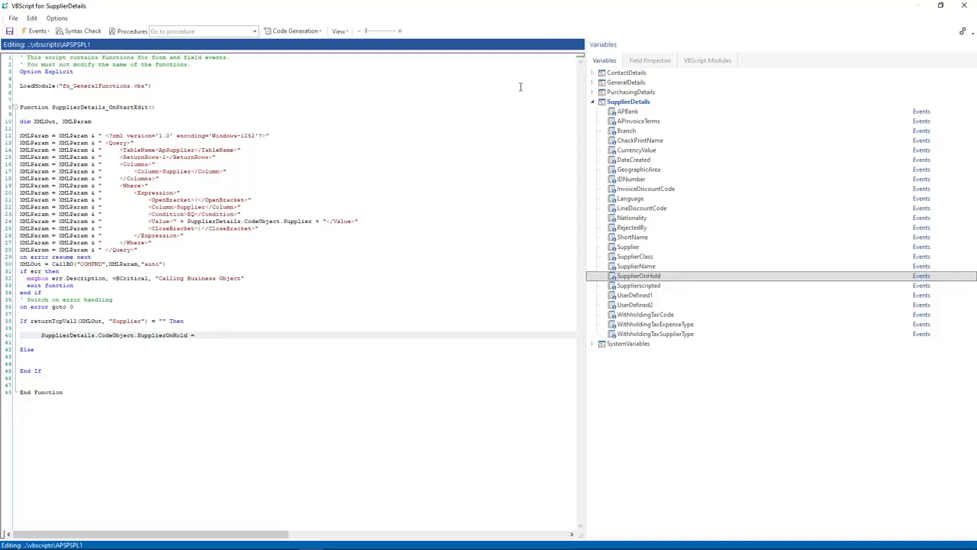
pyautogui.click(638, 62)
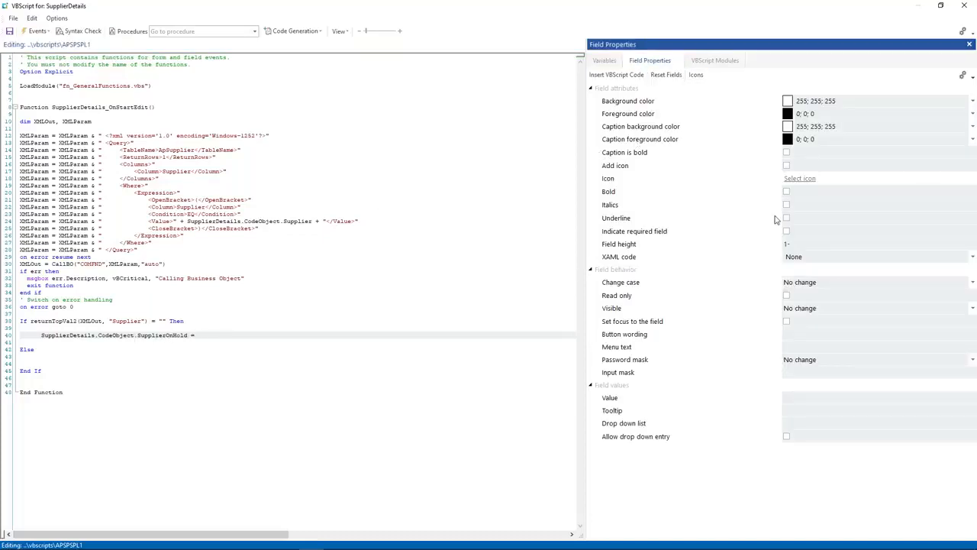
pyautogui.click(805, 397)
pyautogui.write('1')
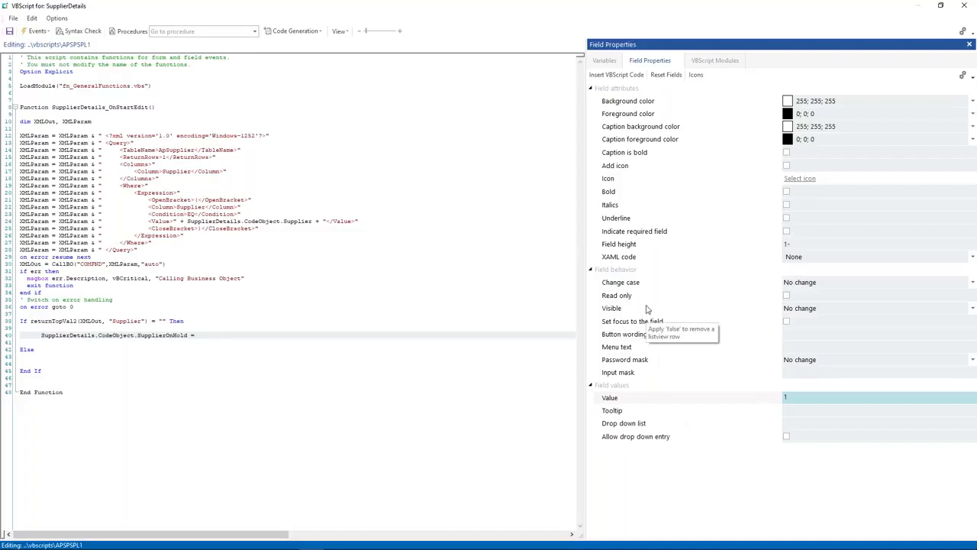
pyautogui.click(787, 296)
pyautogui.click(616, 75)
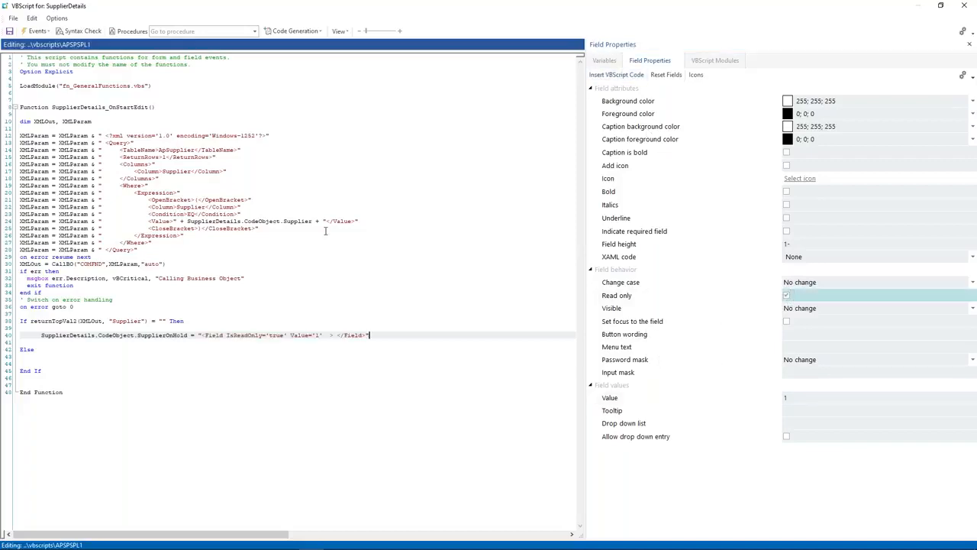
# Step: Copy the SupplierOnHold line under Else, removing the Value and setting IsReadOnly to false
pyautogui.moveTo(40, 335); pyautogui.dragTo(375, 332)
pyautogui.hotkey('ctrl', 'c')
pyautogui.click(95, 353)
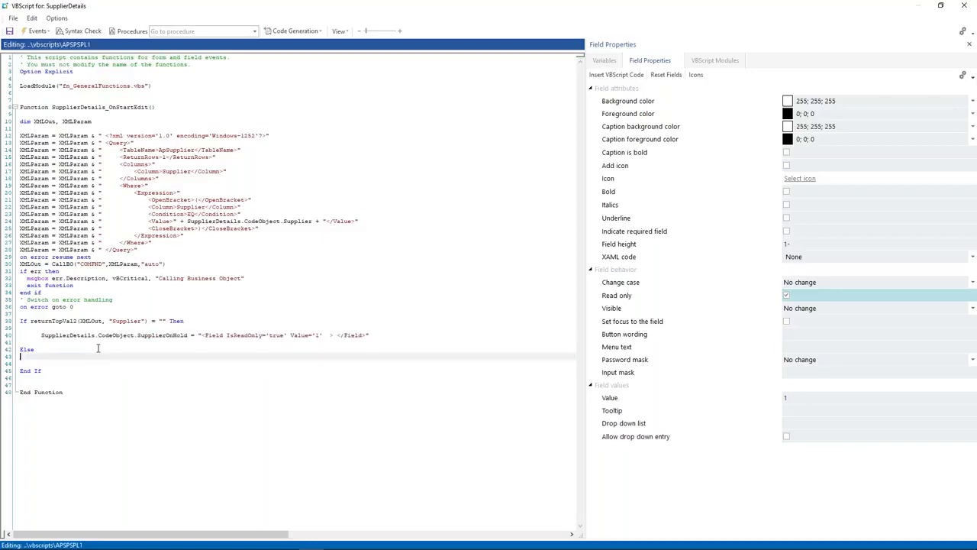
pyautogui.press('Return')
pyautogui.hotkey('ctrl', 'v')
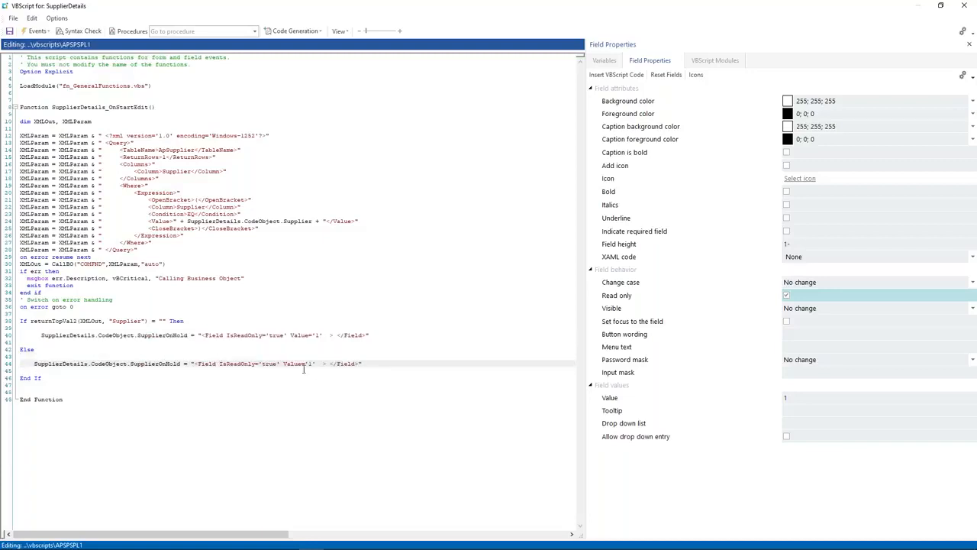
pyautogui.moveTo(282, 363); pyautogui.dragTo(317, 364)
pyautogui.press('Delete')
pyautogui.doubleClick(271, 363)
pyautogui.write('false')
pyautogui.click(294, 390)
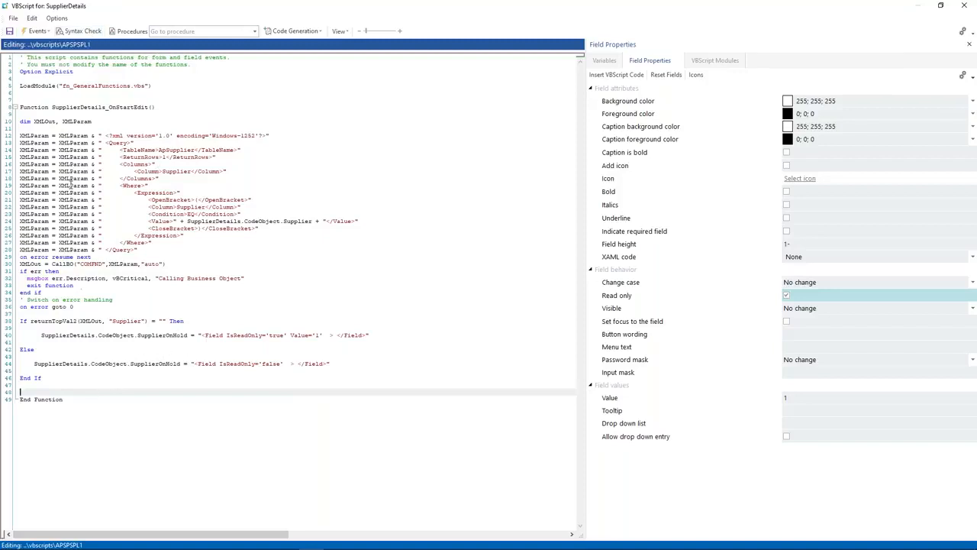
# Step: Highlight the query-building lines and the If–Else block for review
pyautogui.moveTo(97, 136); pyautogui.dragTo(242, 255)
pyautogui.moveTo(70, 306); pyautogui.dragTo(197, 373)
pyautogui.click(196, 374)
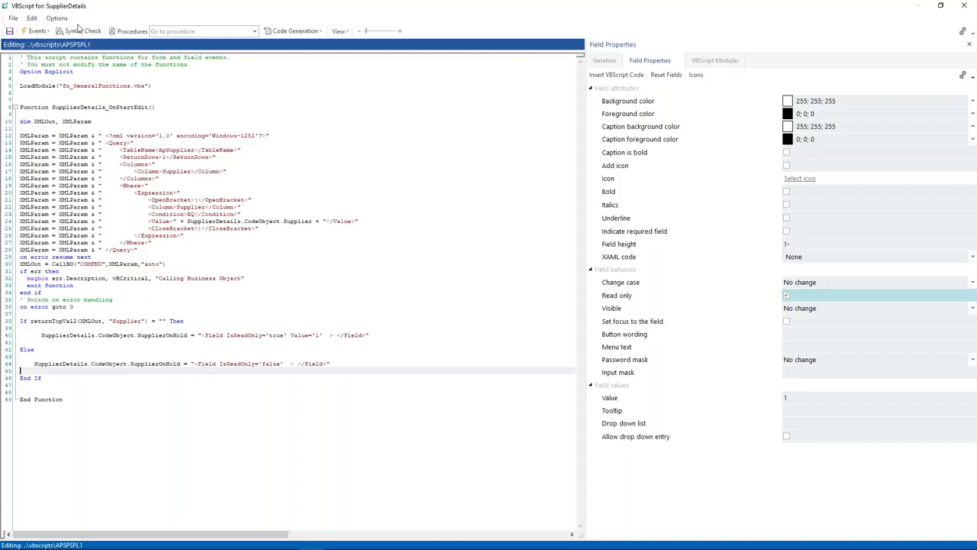
# Step: Save the script, discard pending supplier changes and load supplier 0000997
pyautogui.click(9, 31)
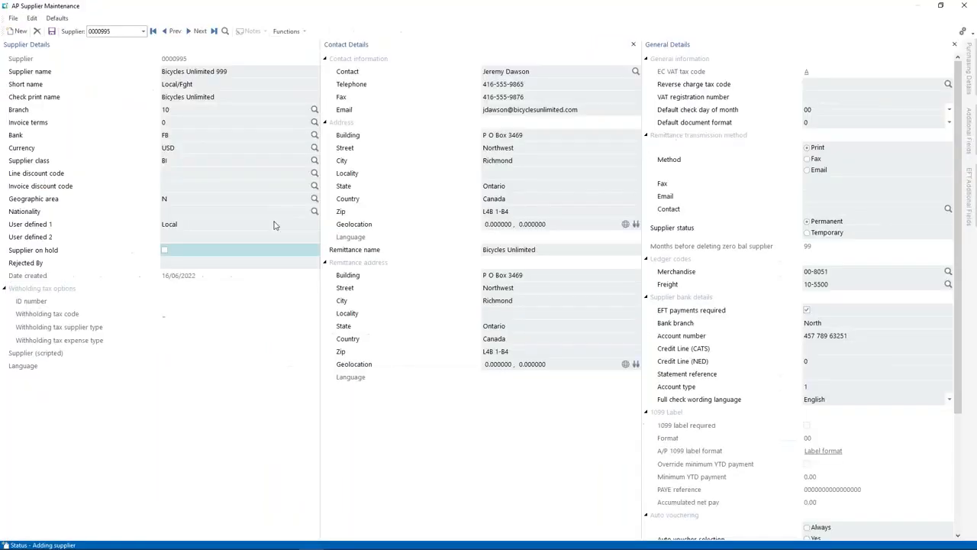
pyautogui.click(964, 6)
pyautogui.click(504, 282)
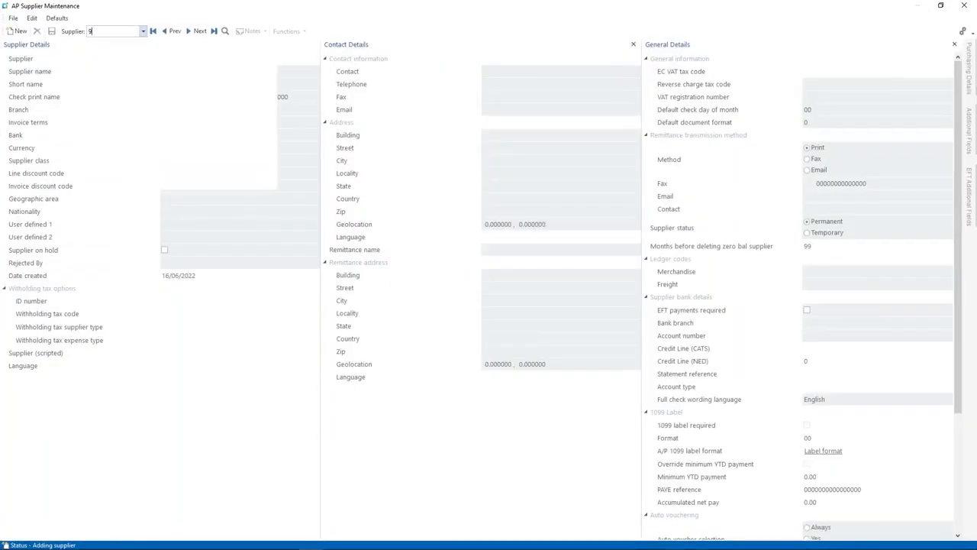
pyautogui.write('97')
pyautogui.press('Return')
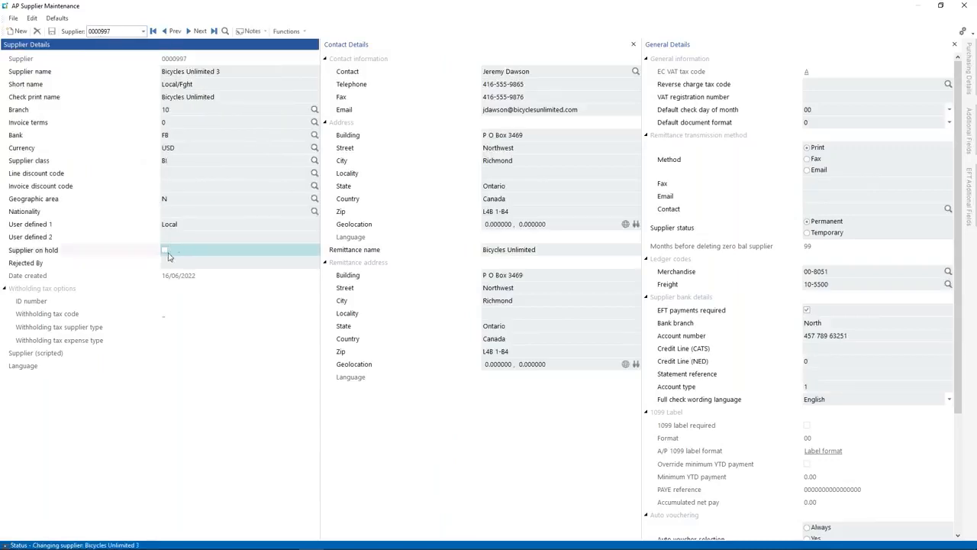
# Step: Create new supplier 0000995 from it, renamed Bicycles Unlimited 10
pyautogui.click(112, 33)
pyautogui.write('995')
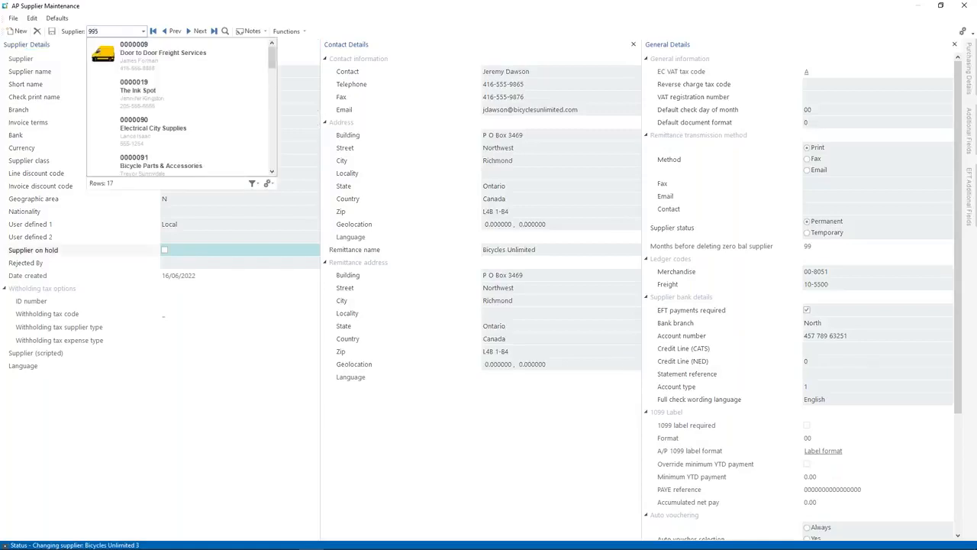
pyautogui.press('Return')
pyautogui.click(513, 290)
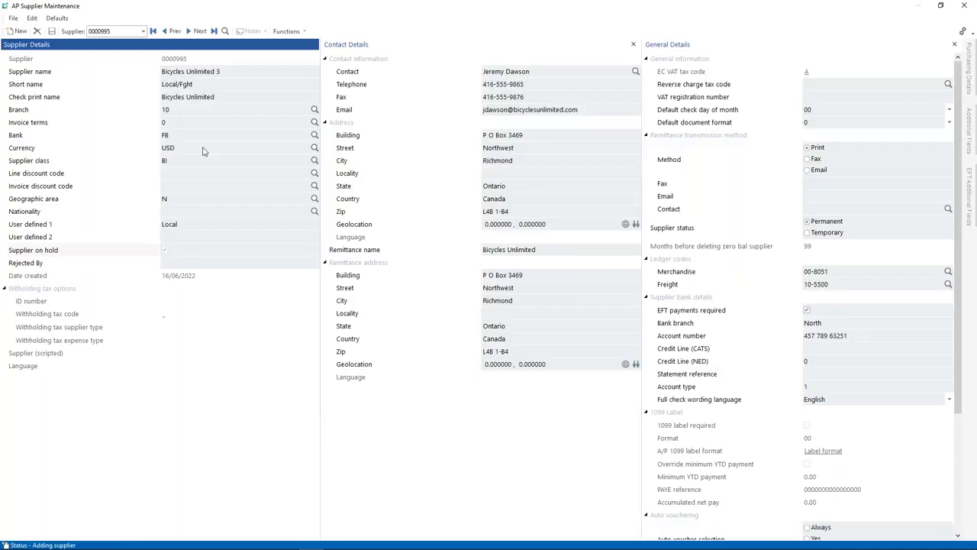
pyautogui.click(236, 70)
pyautogui.press('BackSpace')
pyautogui.write('10')
pyautogui.press('Tab')
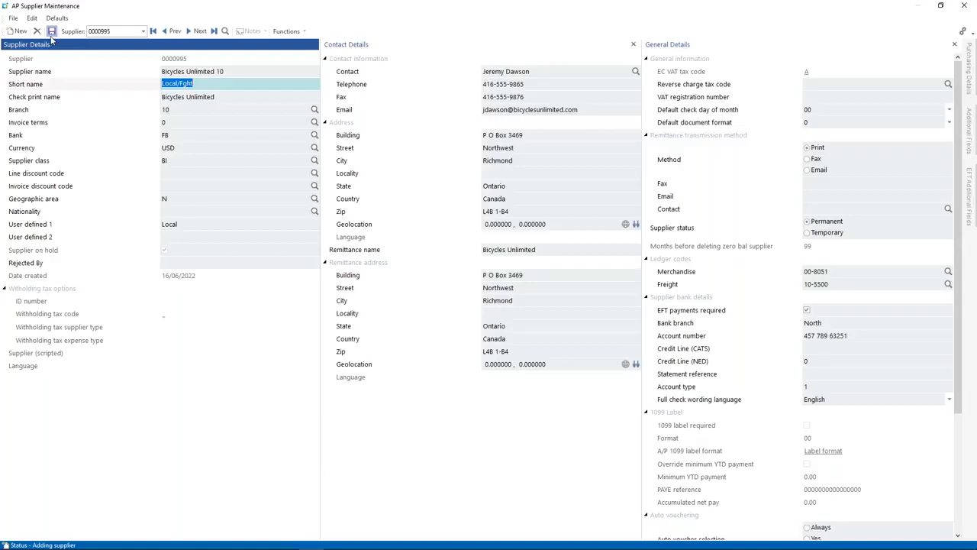
# Step: Save the new supplier, linking it to the existing contact
pyautogui.click(51, 33)
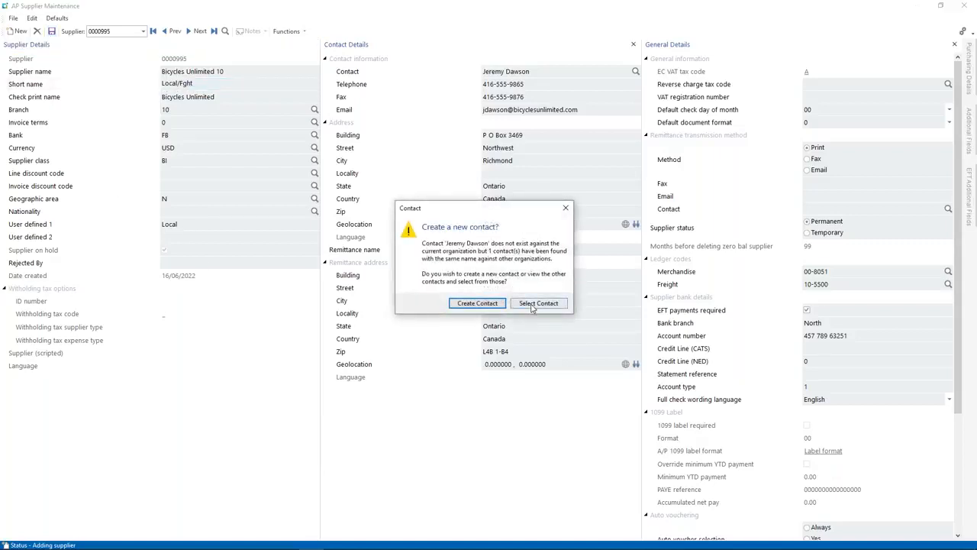
pyautogui.click(538, 304)
pyautogui.rightClick(363, 212)
pyautogui.doubleClick(362, 210)
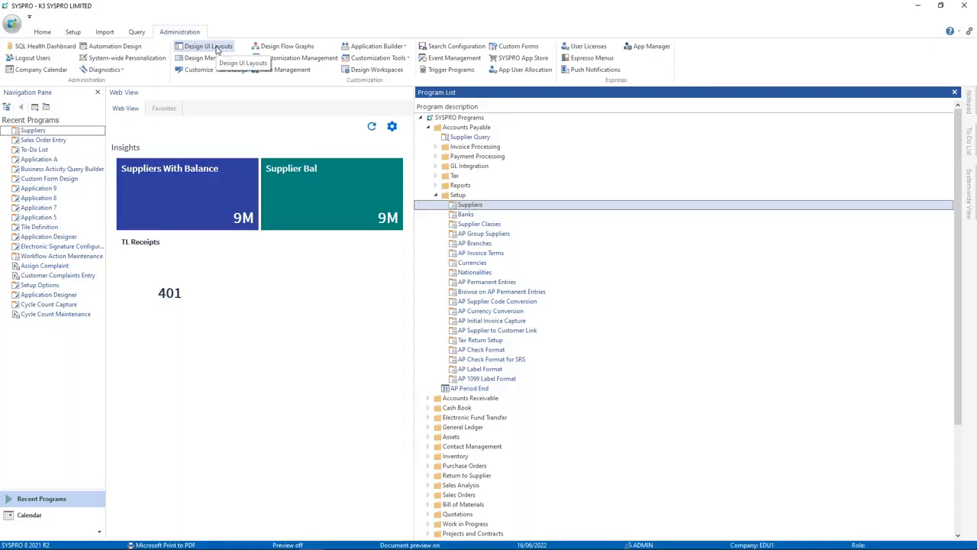
# Step: From the Setup tab, show the To-Do List pane beside the Program List, currently empty
pyautogui.click(73, 32)
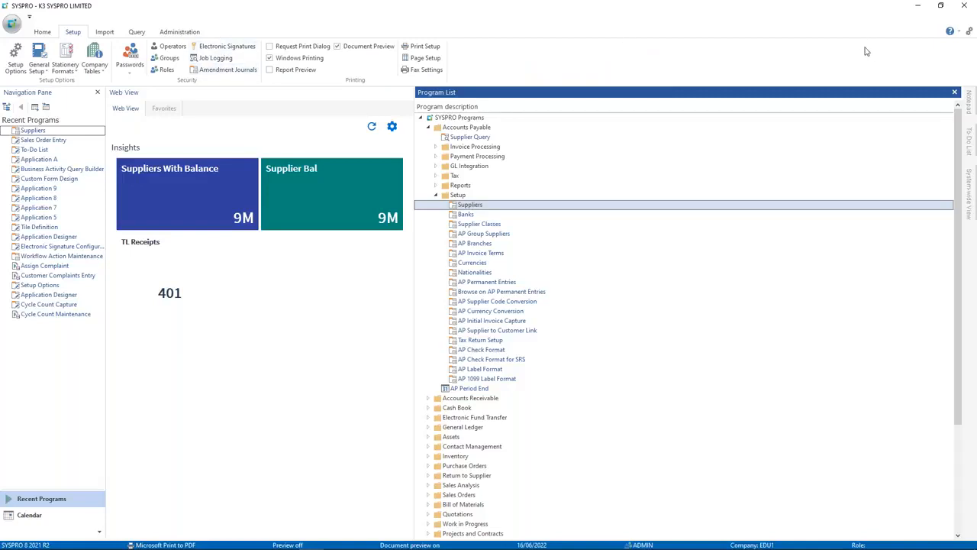
pyautogui.click(969, 31)
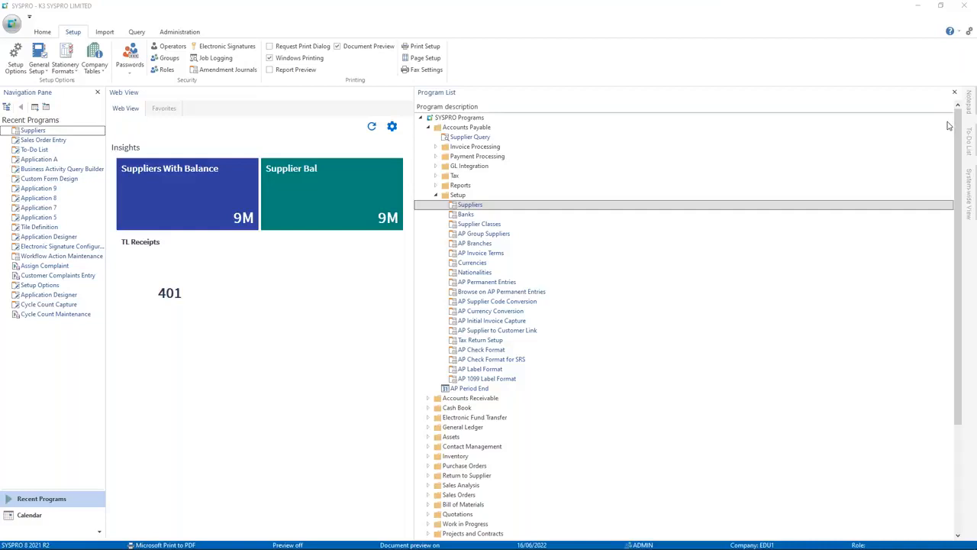
pyautogui.click(971, 139)
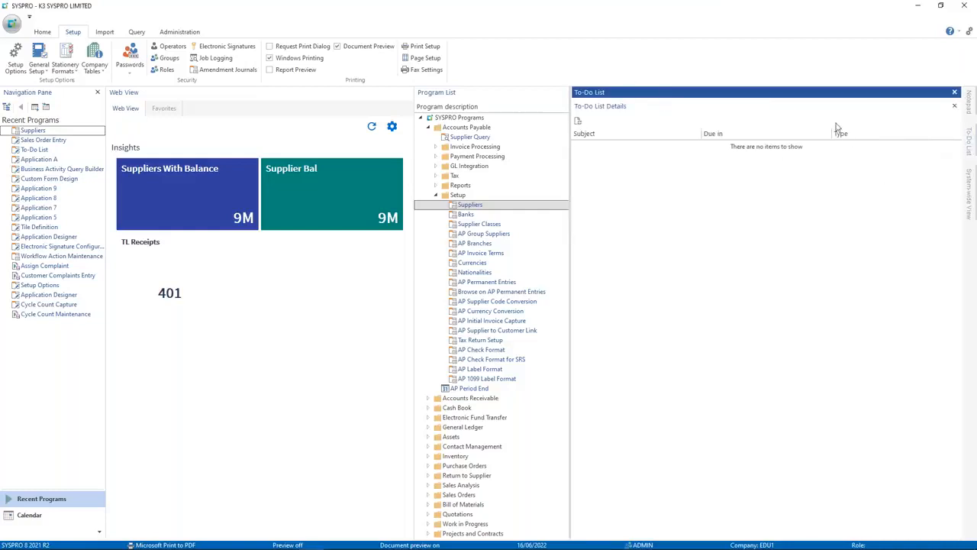
# Step: Confirm the To-Do List program from Favorites is empty, then launch Workflow Action Maintenance
pyautogui.click(704, 155)
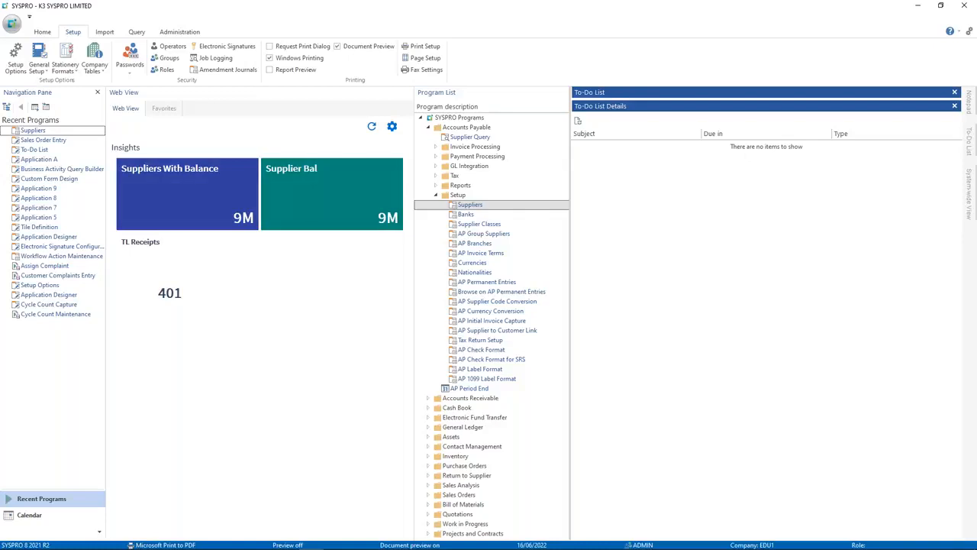
pyautogui.click(157, 112)
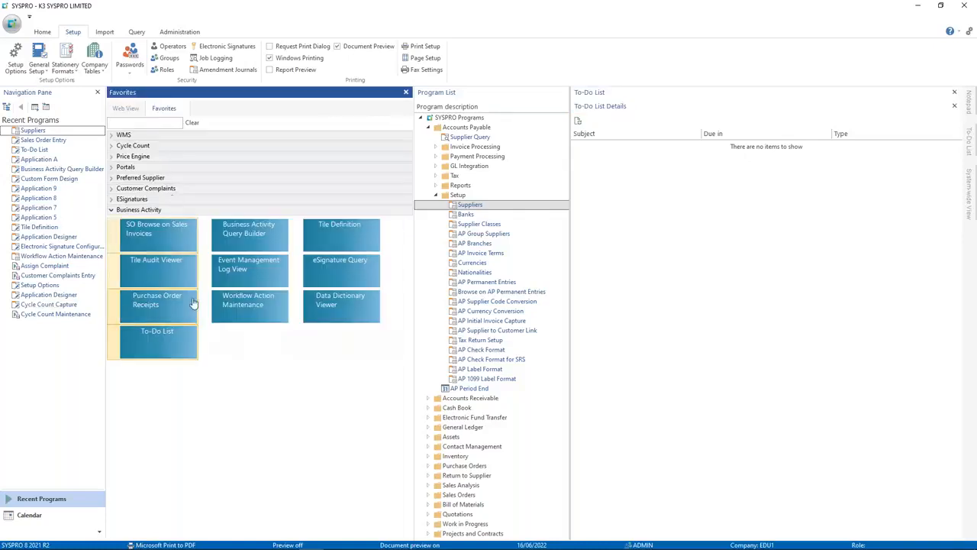
pyautogui.click(149, 351)
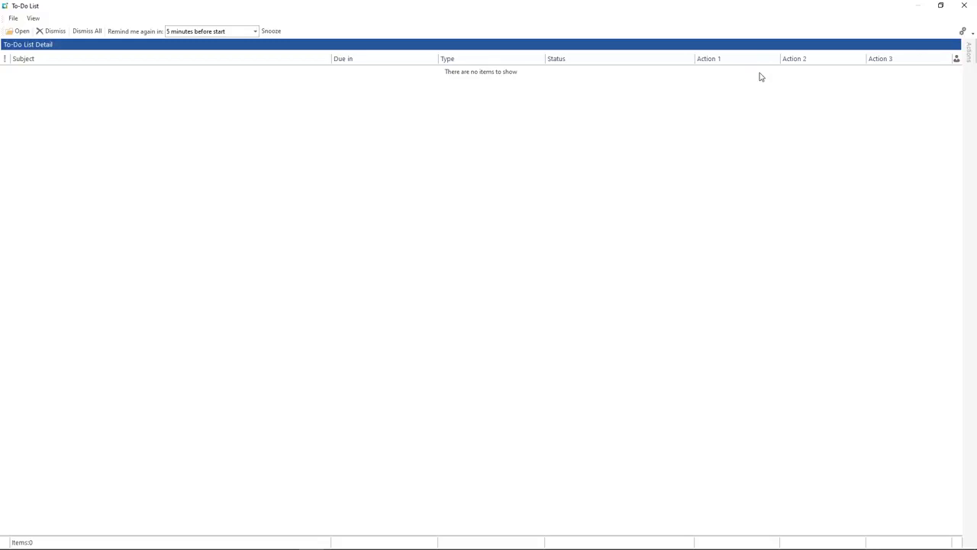
pyautogui.click(964, 5)
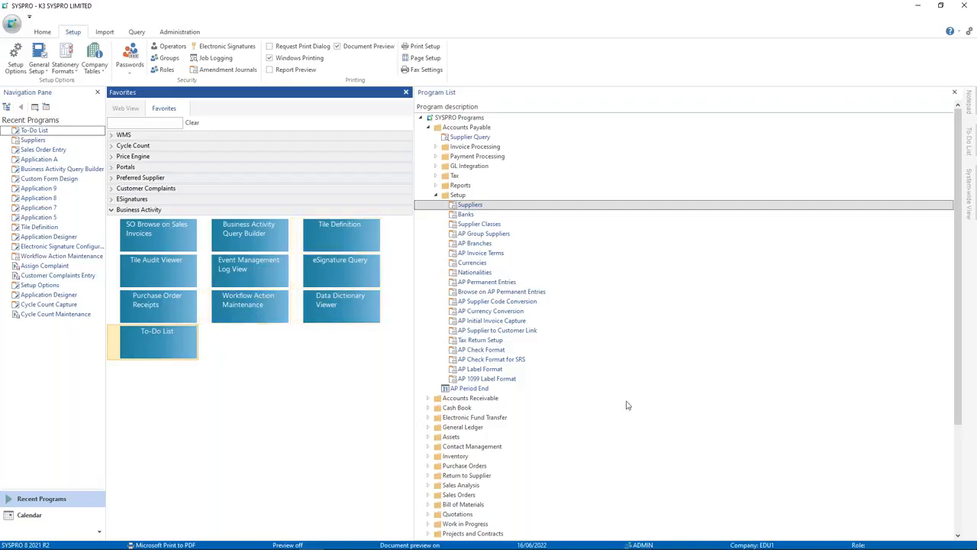
pyautogui.scroll(-5, 626, 406)
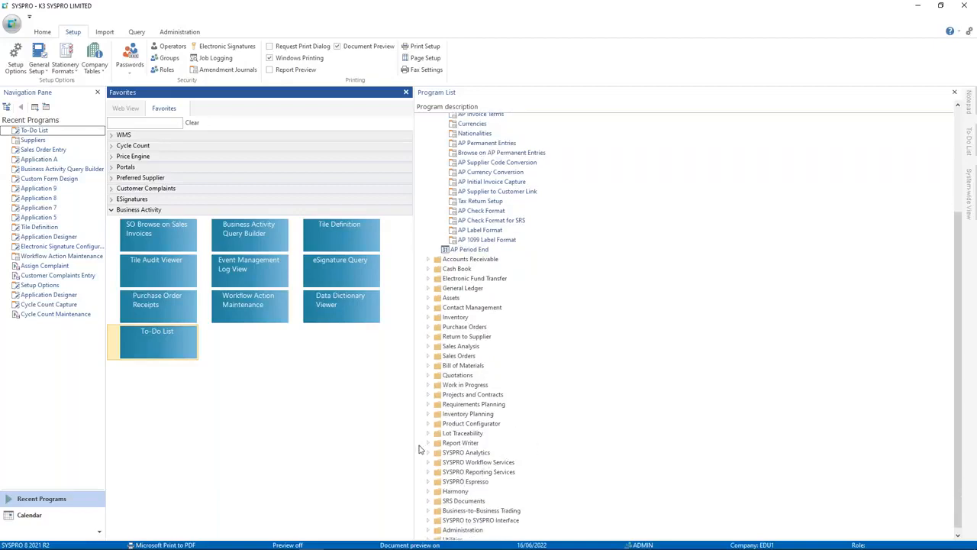
pyautogui.click(263, 309)
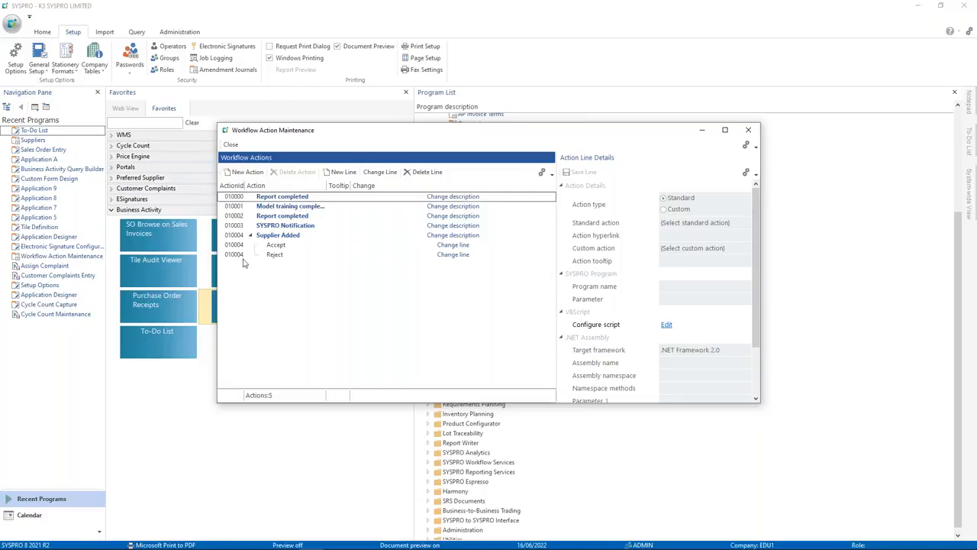
# Step: Add workflow action 010005 with description New Supplier and save it
pyautogui.click(250, 172)
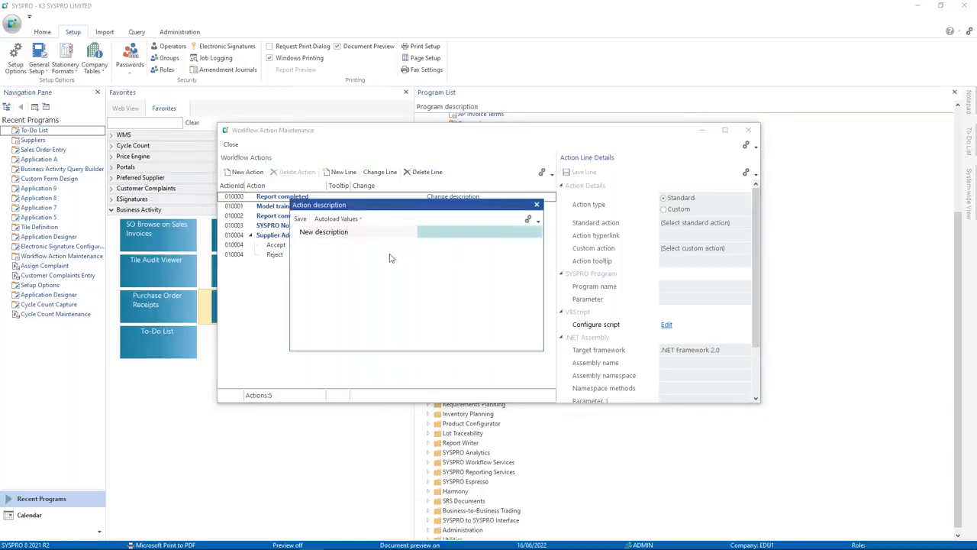
pyautogui.write('New Supplier')
pyautogui.click(300, 219)
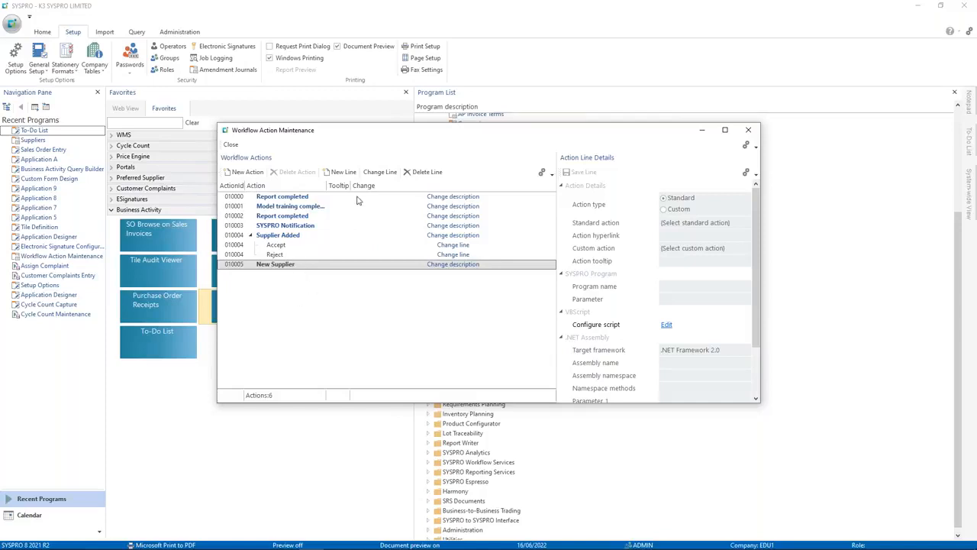
# Step: Start a line with standard action Accept and custom action Call SYSPRO Program
pyautogui.click(641, 210)
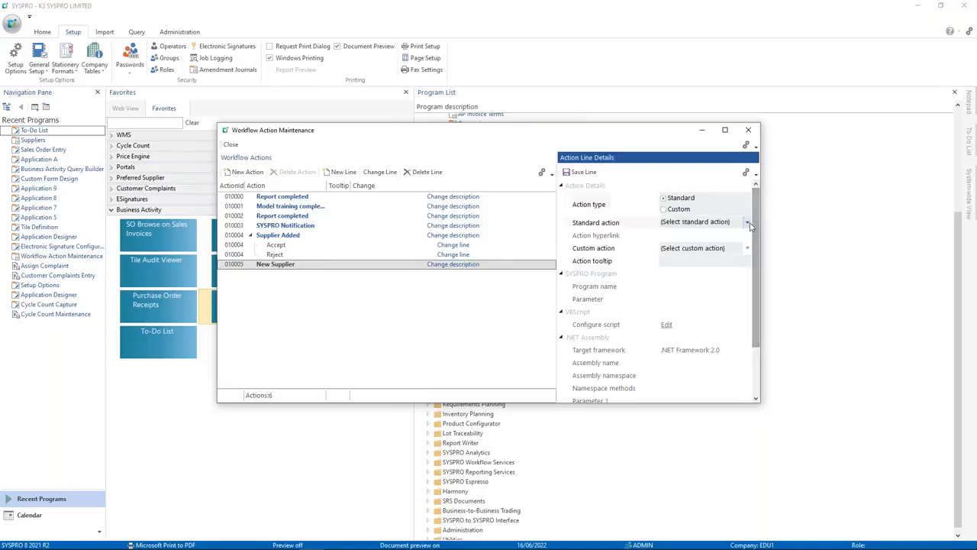
pyautogui.click(691, 223)
pyautogui.click(672, 245)
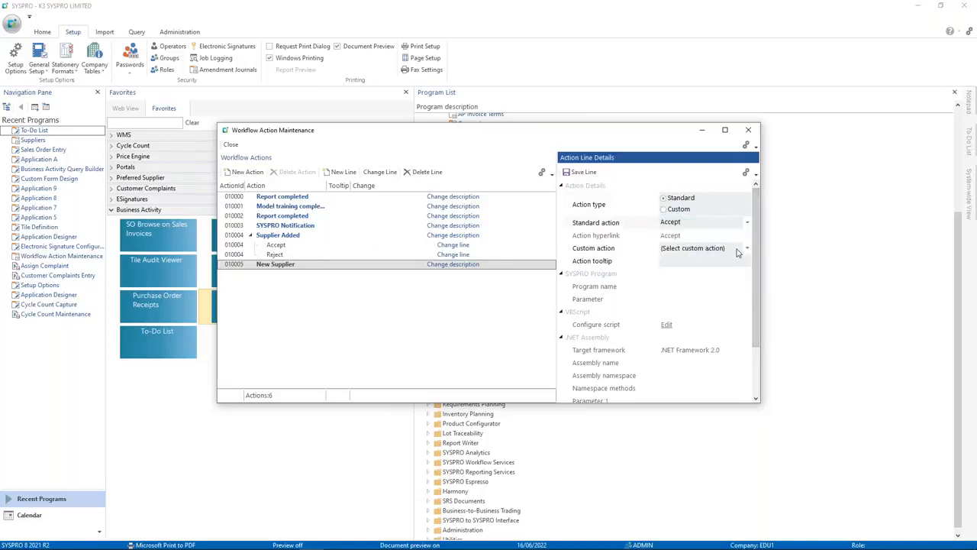
pyautogui.click(717, 247)
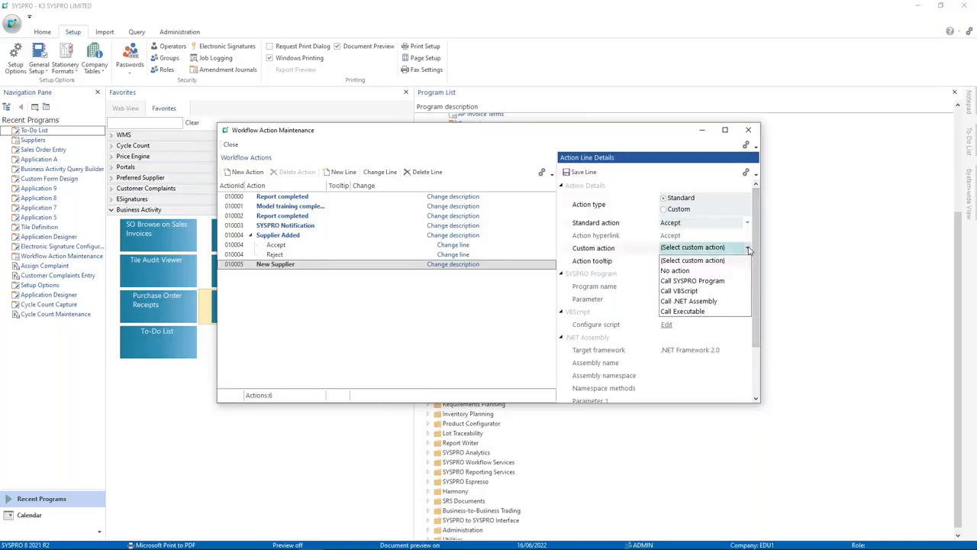
pyautogui.click(704, 282)
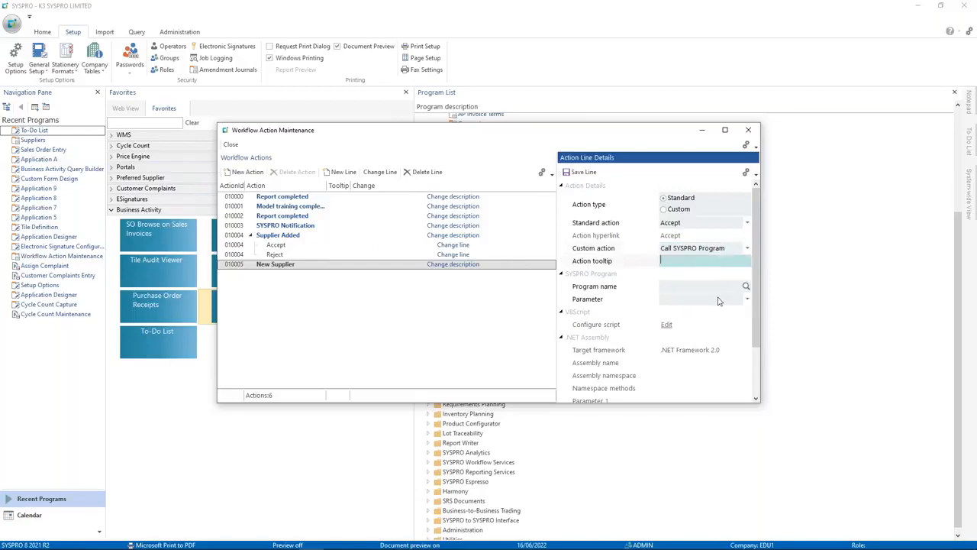
pyautogui.click(731, 289)
# Step: Set the program to AP Supplier Maintenance with Workflow Message Parameter 2 and save the line
pyautogui.click(746, 286)
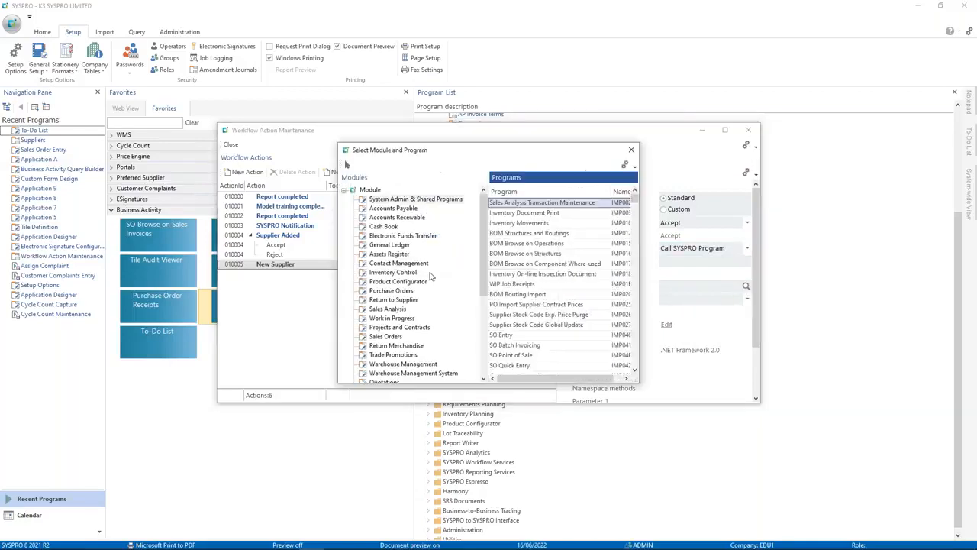
pyautogui.click(402, 216)
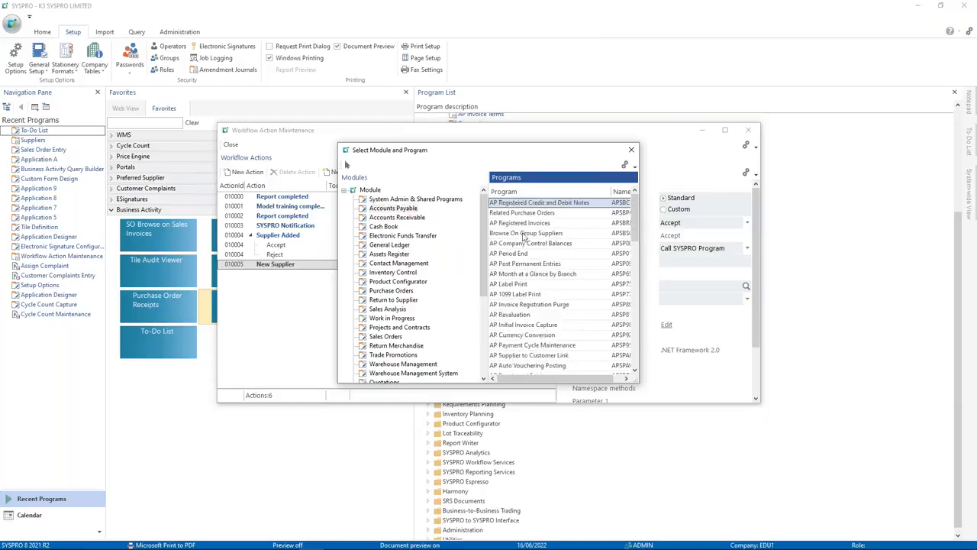
pyautogui.click(535, 234)
pyautogui.write('suppli')
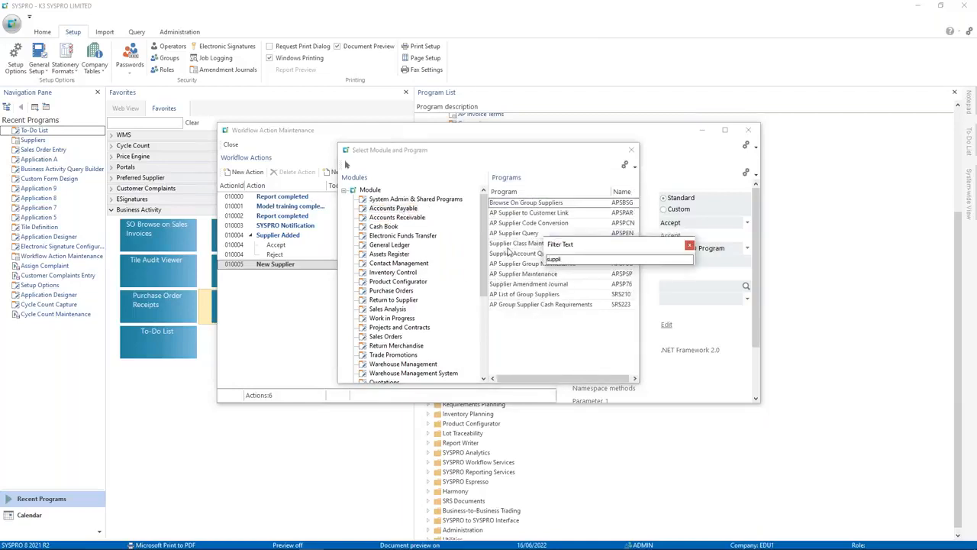
pyautogui.moveTo(559, 246); pyautogui.dragTo(437, 316)
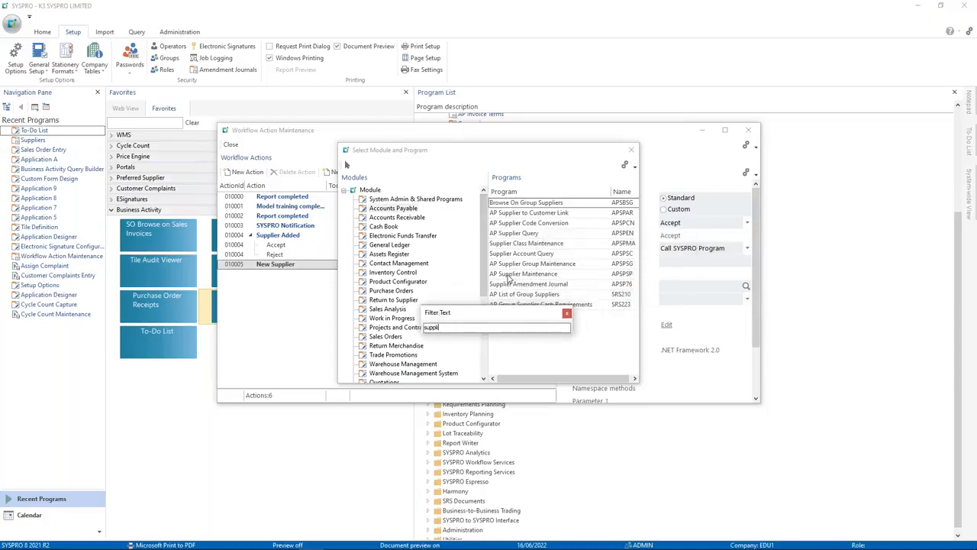
pyautogui.doubleClick(581, 276)
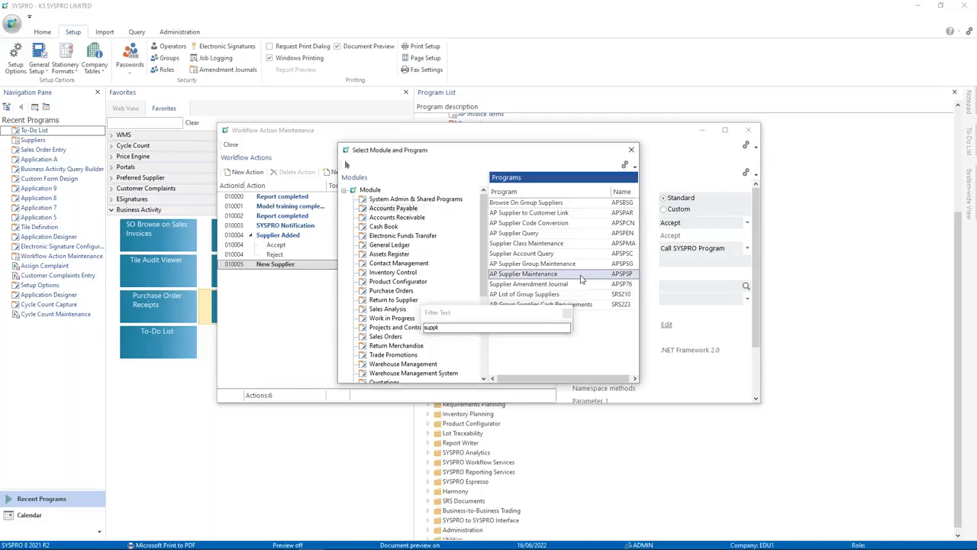
pyautogui.click(746, 299)
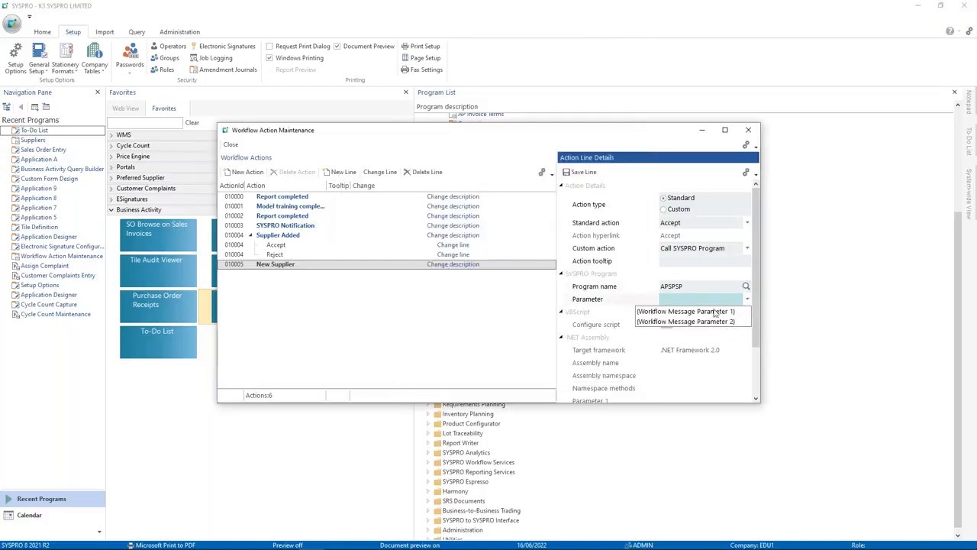
pyautogui.click(659, 322)
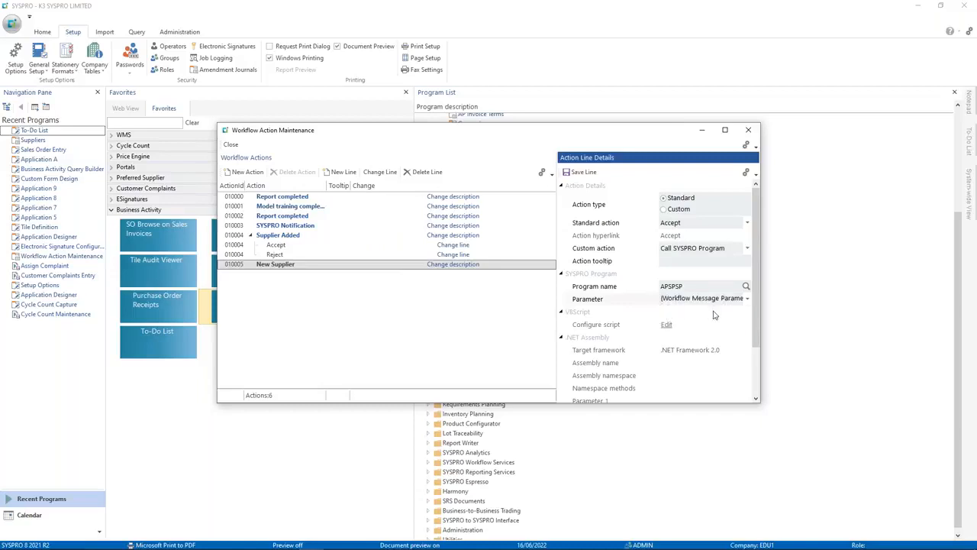
pyautogui.click(580, 172)
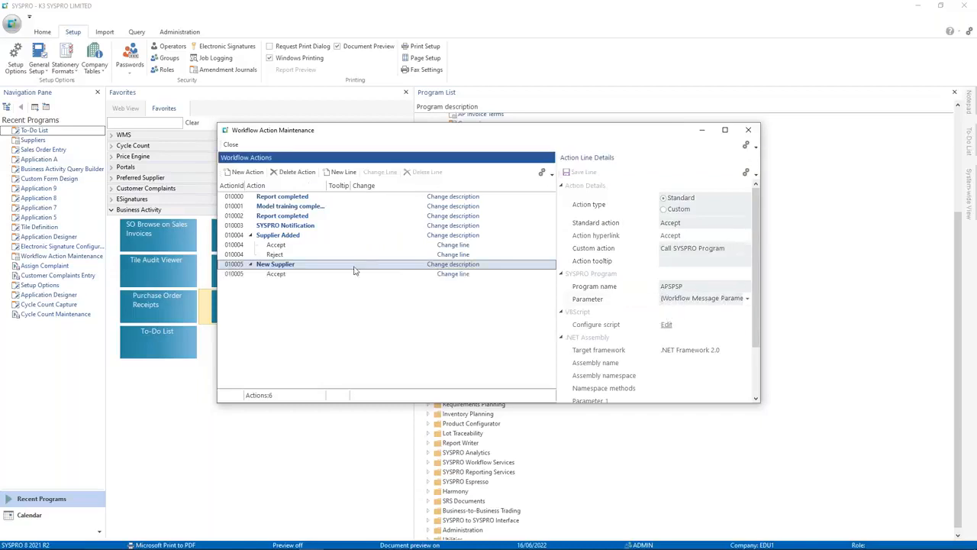
pyautogui.click(298, 277)
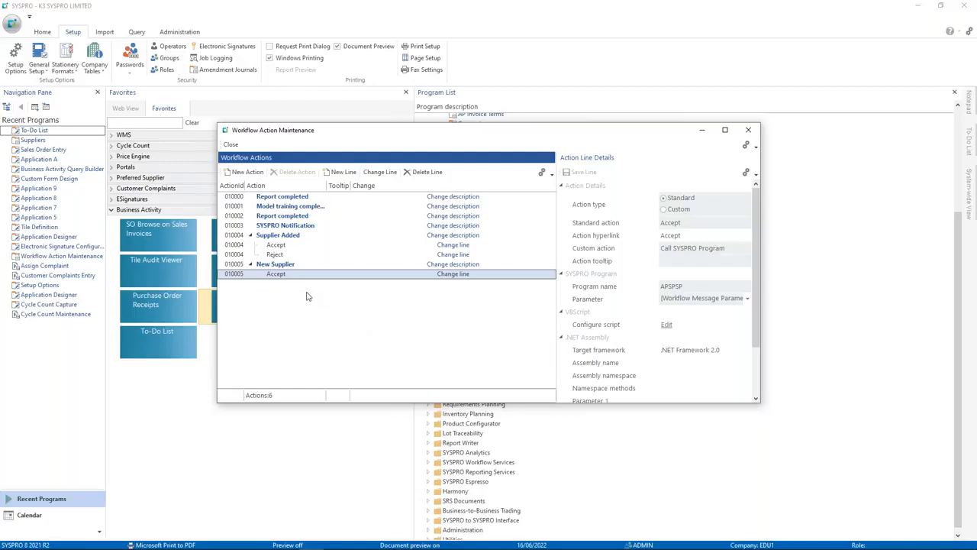
# Step: Add and save a second line with standard action Reject calling a VBScript
pyautogui.click(342, 173)
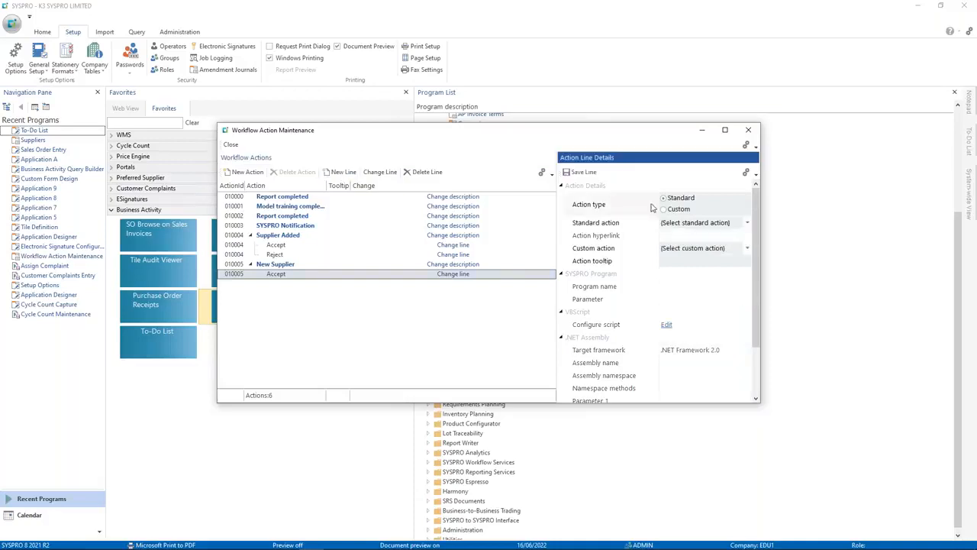
pyautogui.click(747, 226)
pyautogui.click(669, 255)
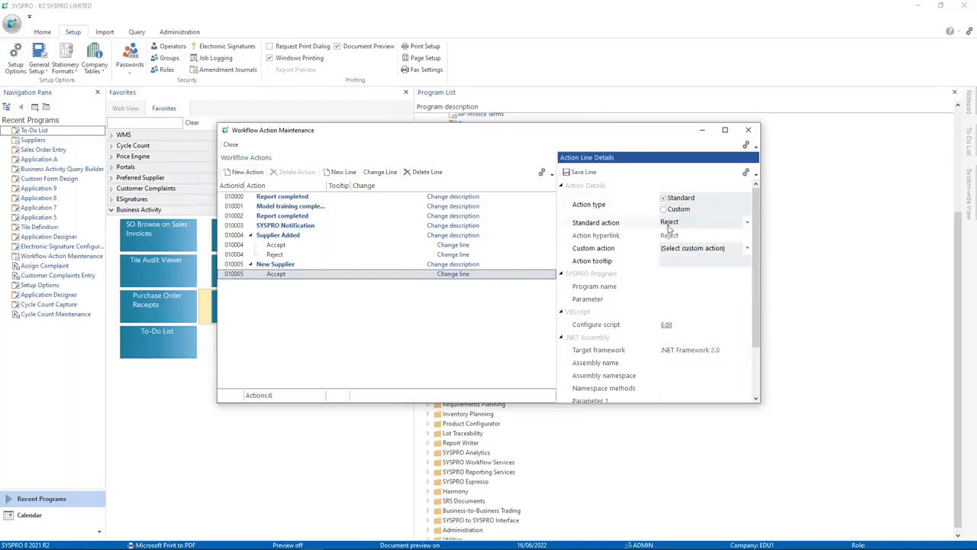
pyautogui.click(746, 250)
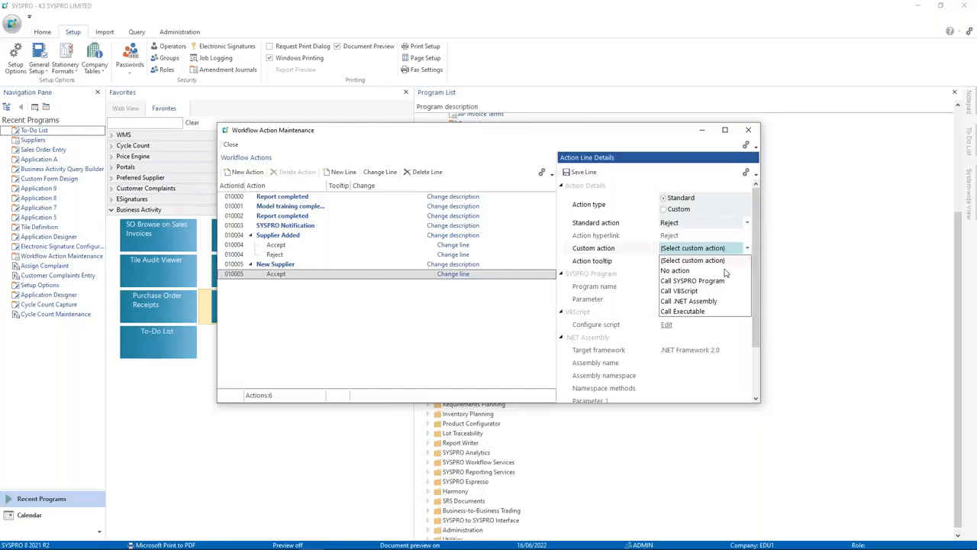
pyautogui.click(689, 291)
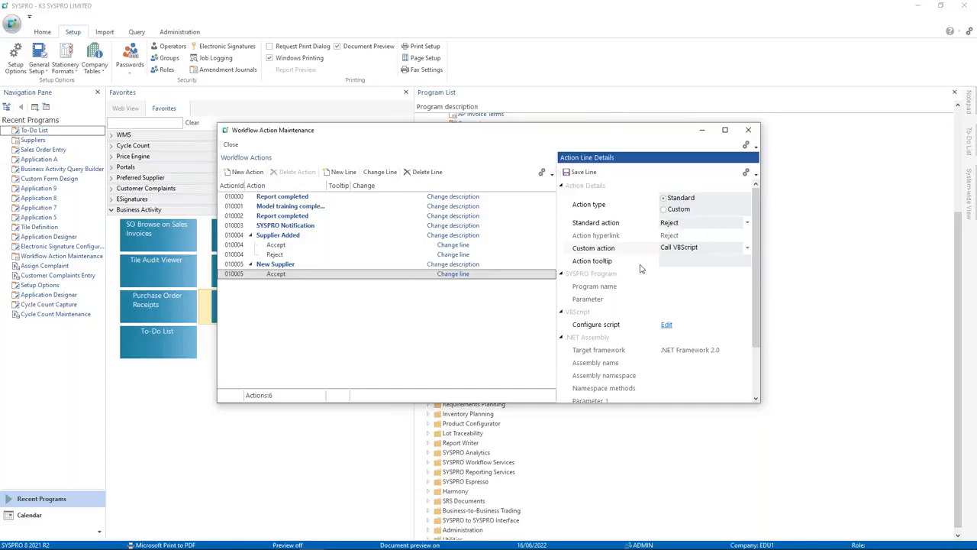
pyautogui.click(574, 172)
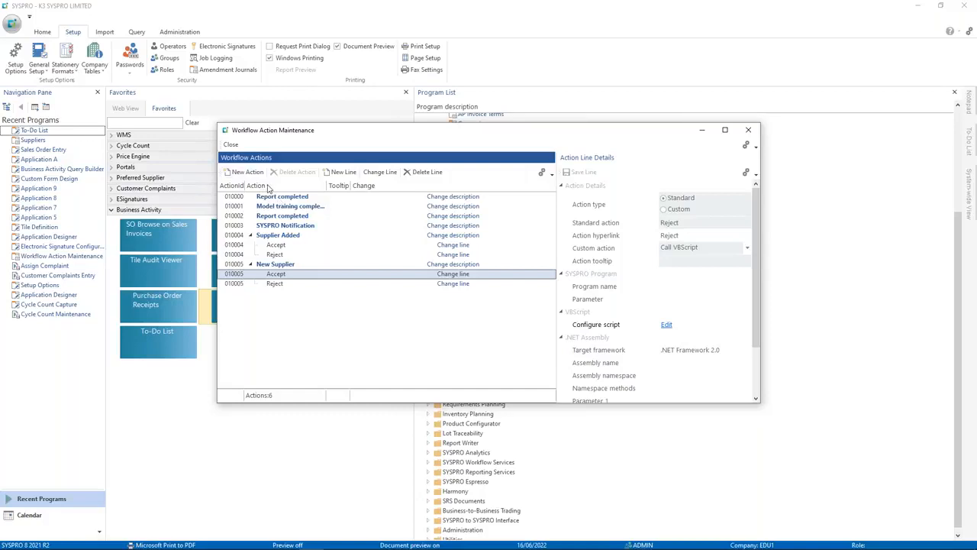
# Step: Check the action grid's field chooser, then close Workflow Action Maintenance
pyautogui.rightClick(235, 188)
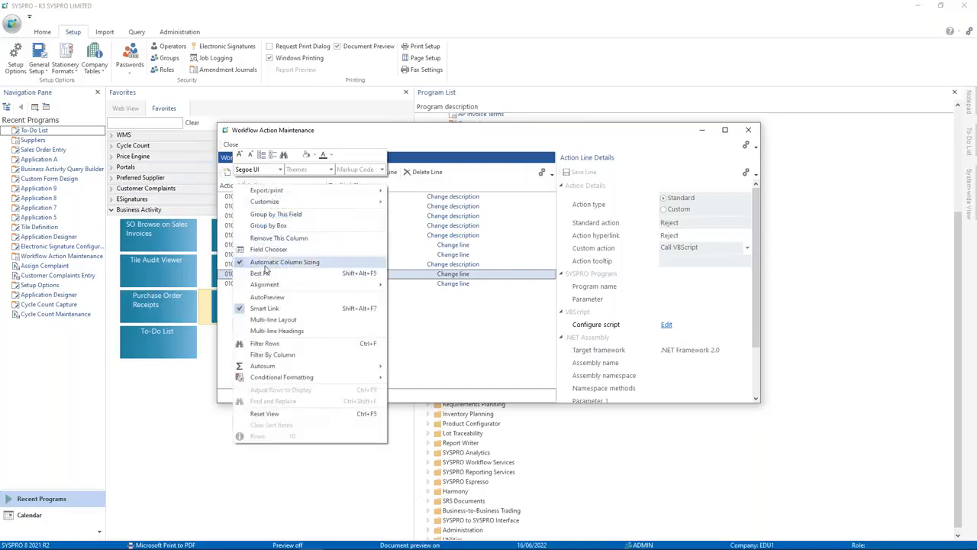
pyautogui.click(268, 249)
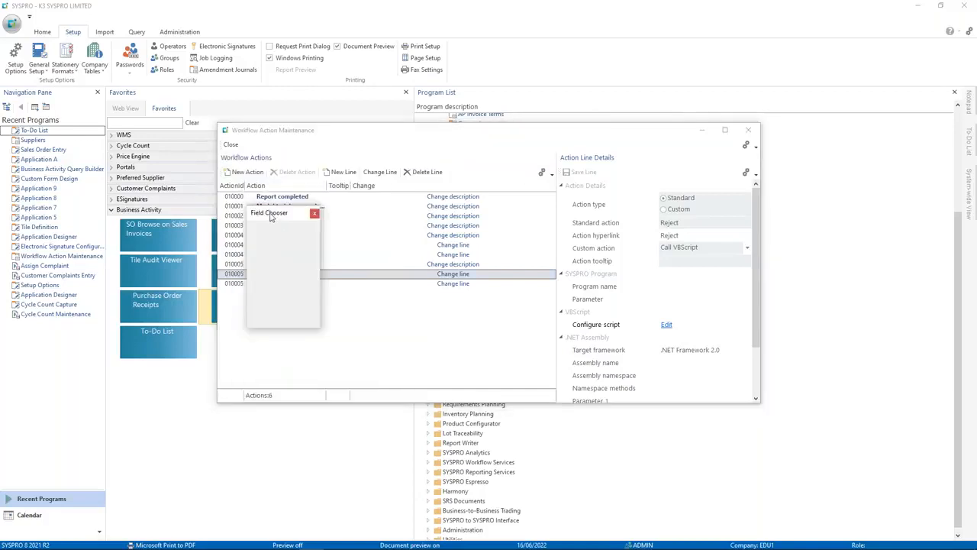
pyautogui.click(314, 213)
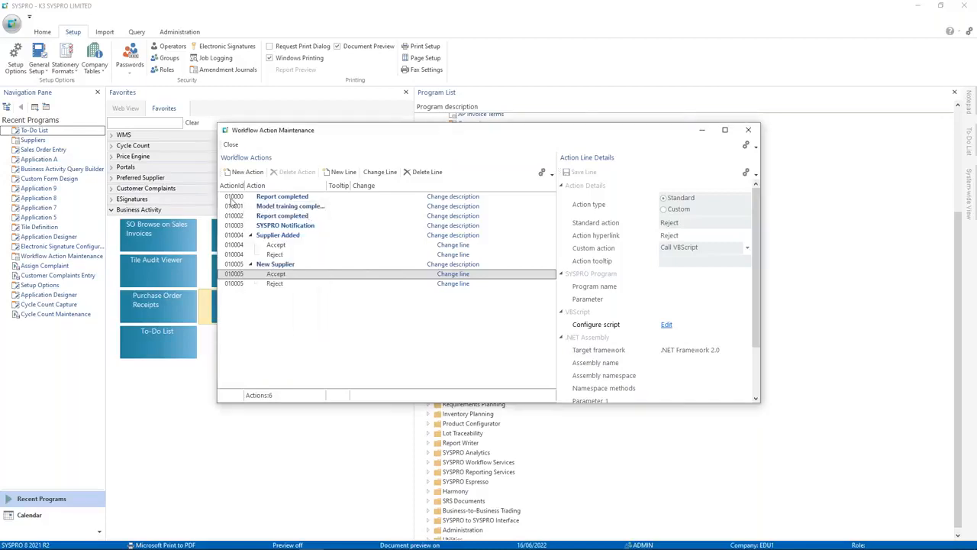
pyautogui.click(745, 145)
pyautogui.click(747, 133)
pyautogui.click(745, 133)
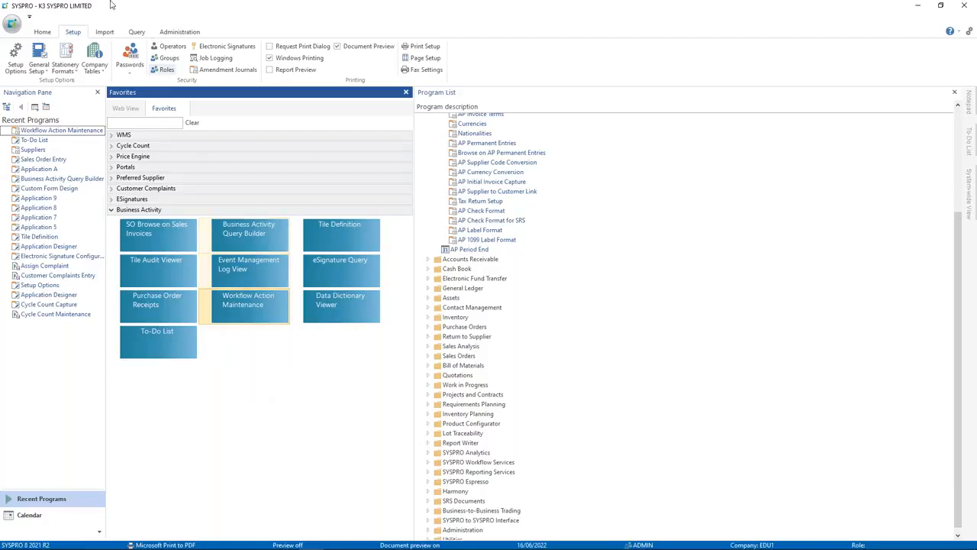
# Step: Maintain the company's electronic signature configuration and list the Accounts Payable module transactions
pyautogui.click(212, 48)
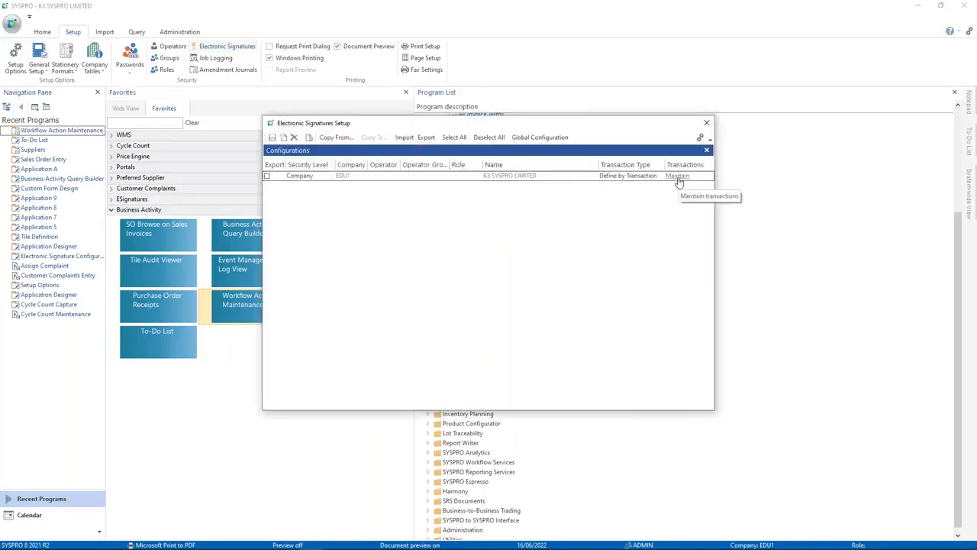
pyautogui.click(678, 180)
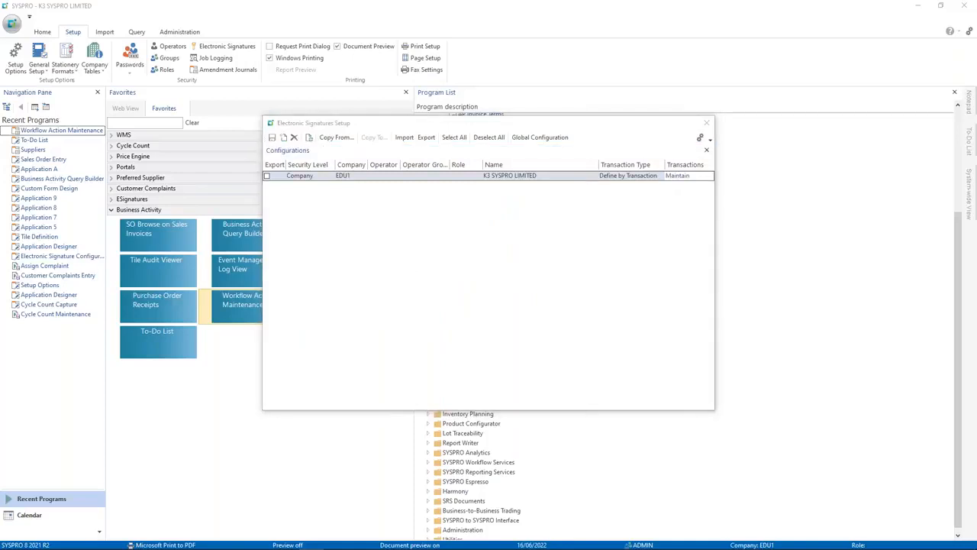
pyautogui.click(278, 83)
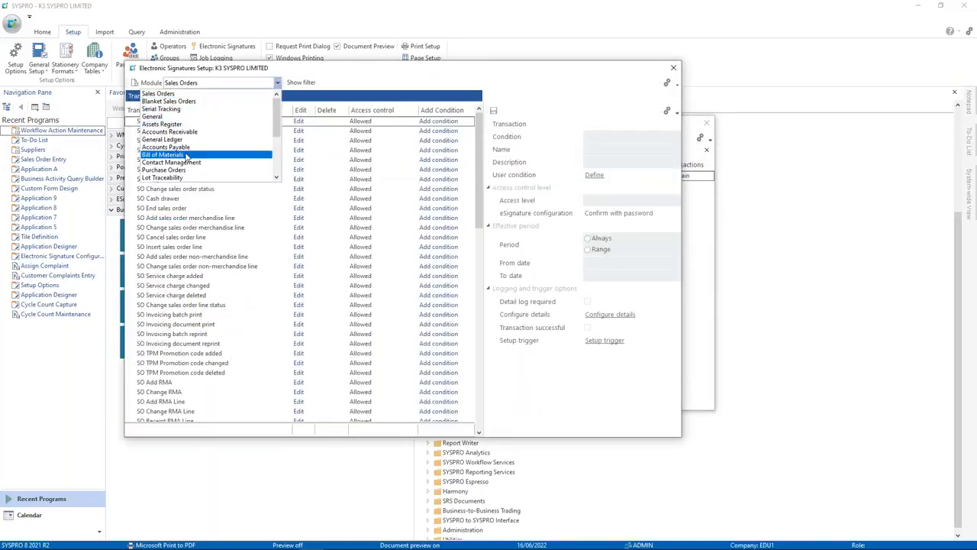
pyautogui.scroll(-2, 186, 156)
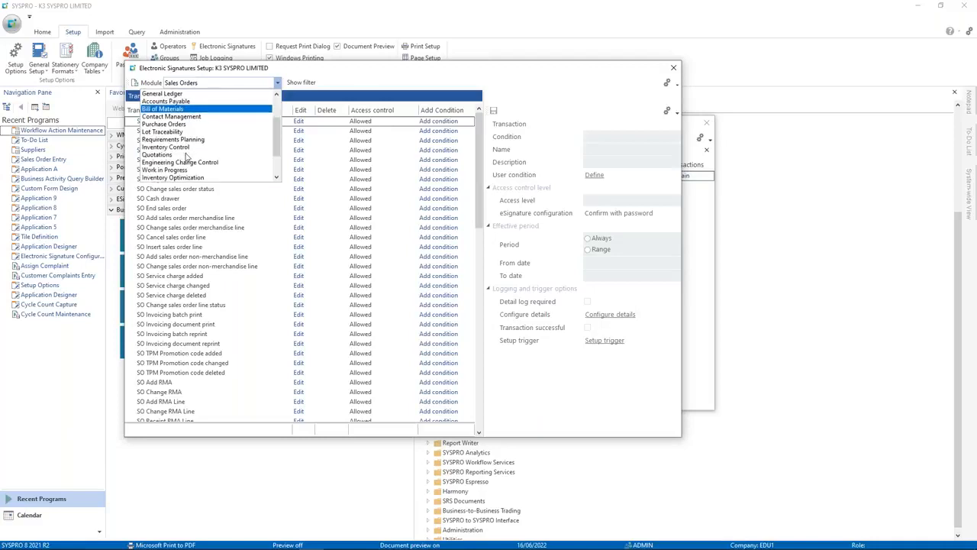
pyautogui.scroll(-2, 202, 155)
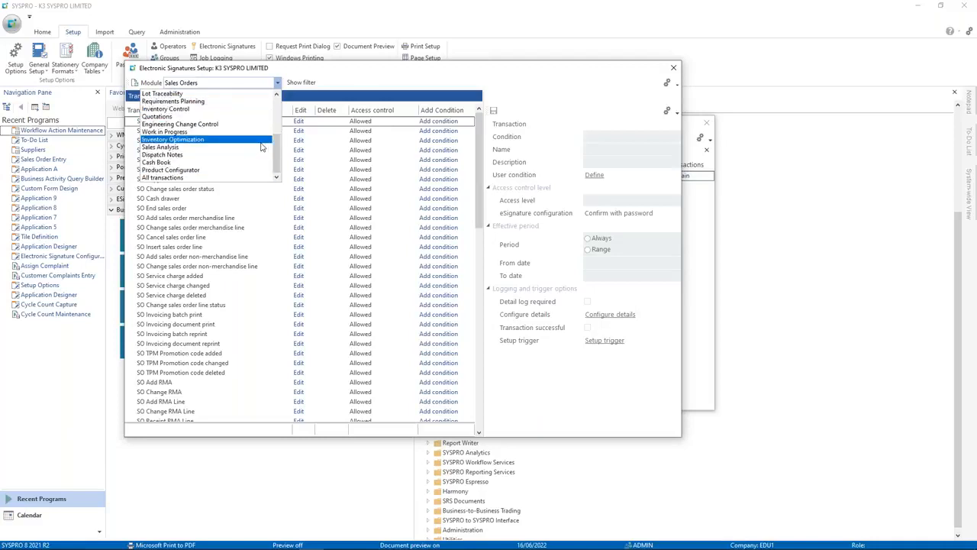
pyautogui.moveTo(276, 152); pyautogui.dragTo(277, 122)
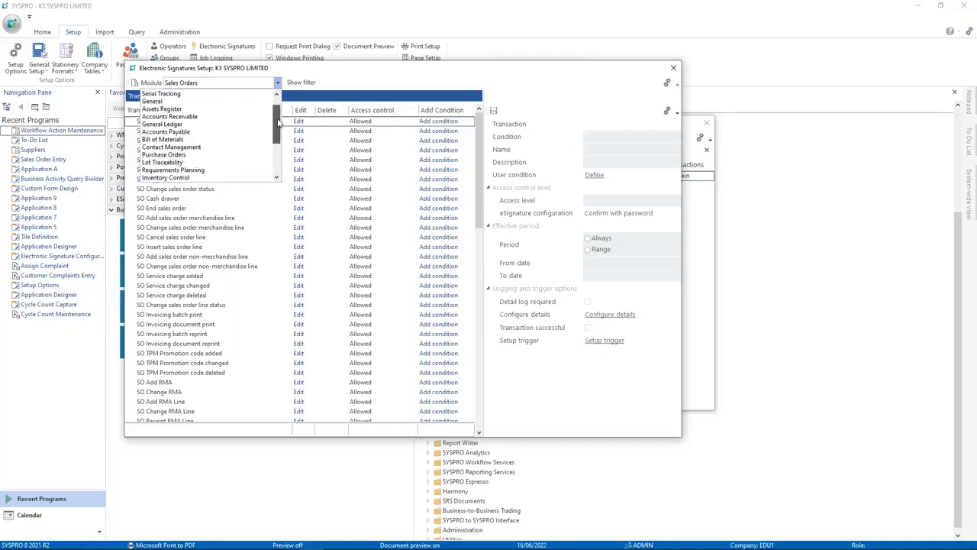
pyautogui.click(219, 131)
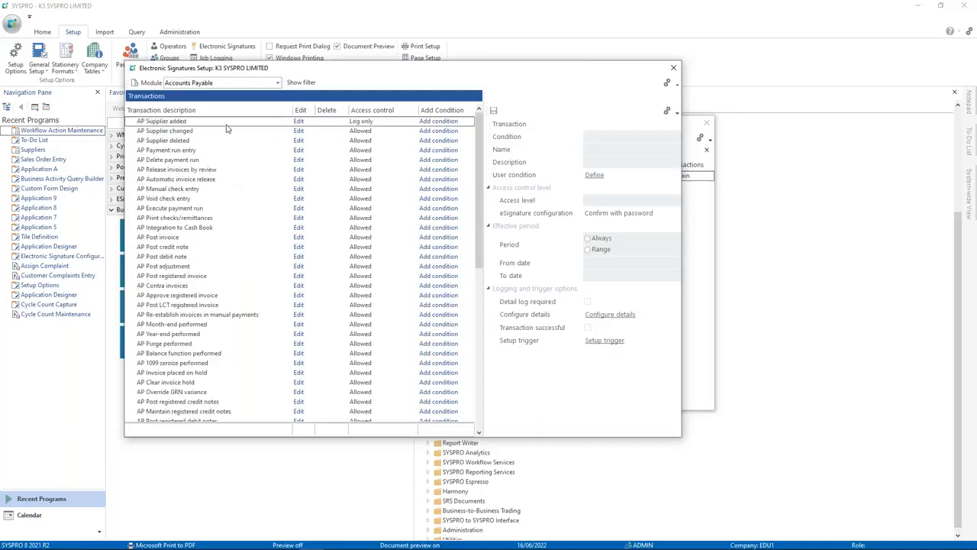
# Step: Enable Transaction successful on AP Supplier added and set its trigger to Run a VBScript, opening the editor
pyautogui.click(174, 122)
pyautogui.click(300, 122)
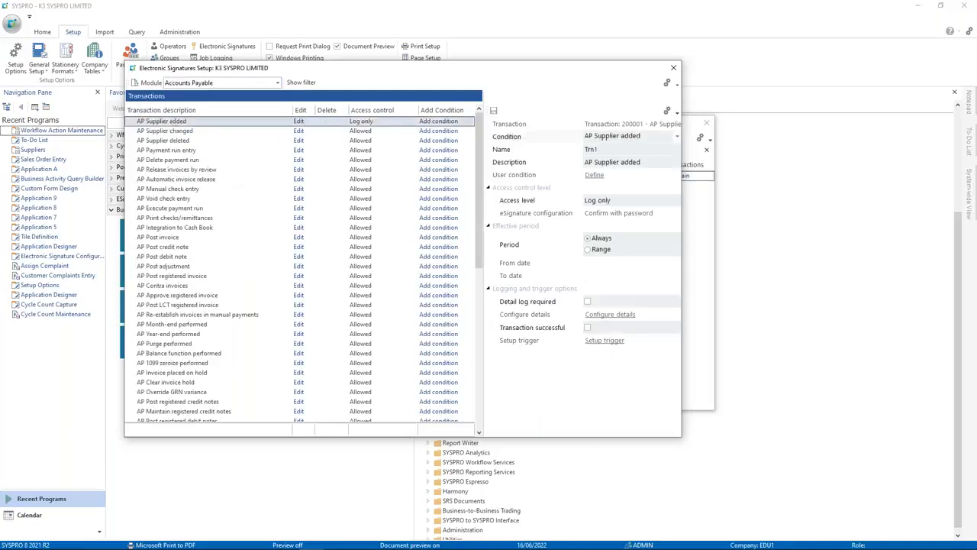
pyautogui.click(589, 328)
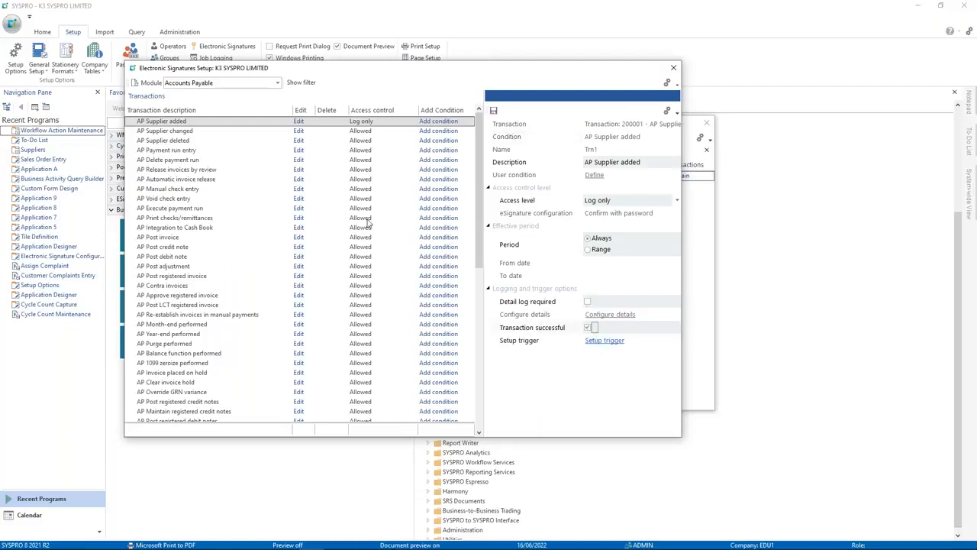
pyautogui.click(608, 343)
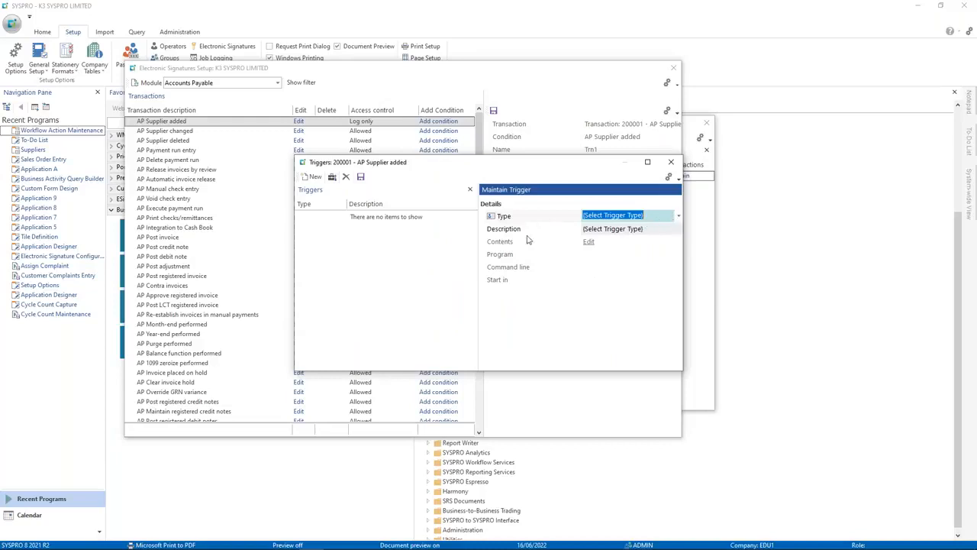
pyautogui.click(678, 217)
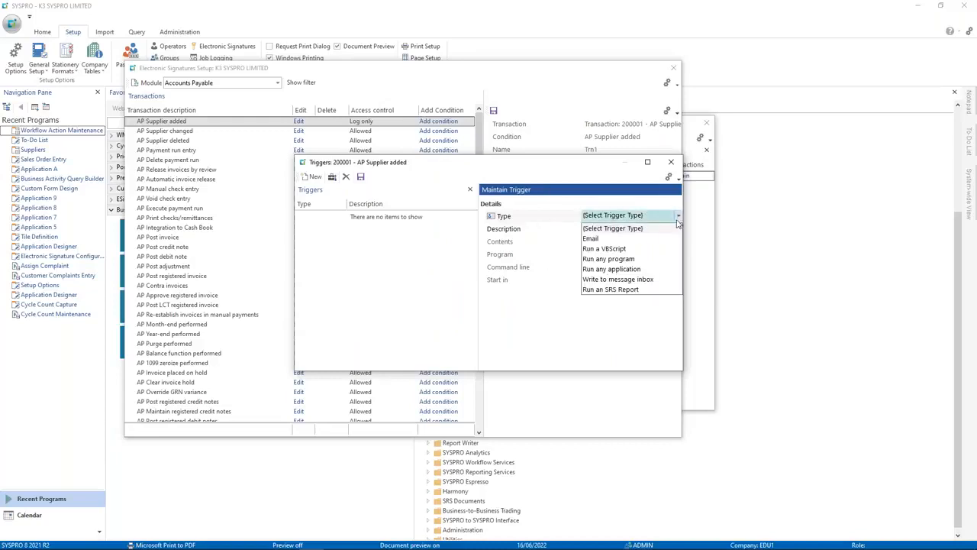
pyautogui.click(610, 250)
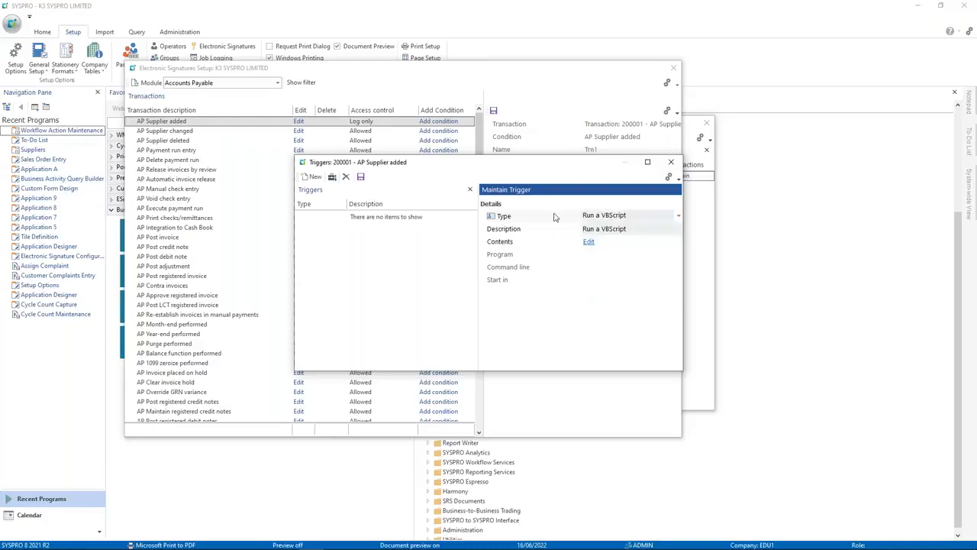
pyautogui.click(588, 242)
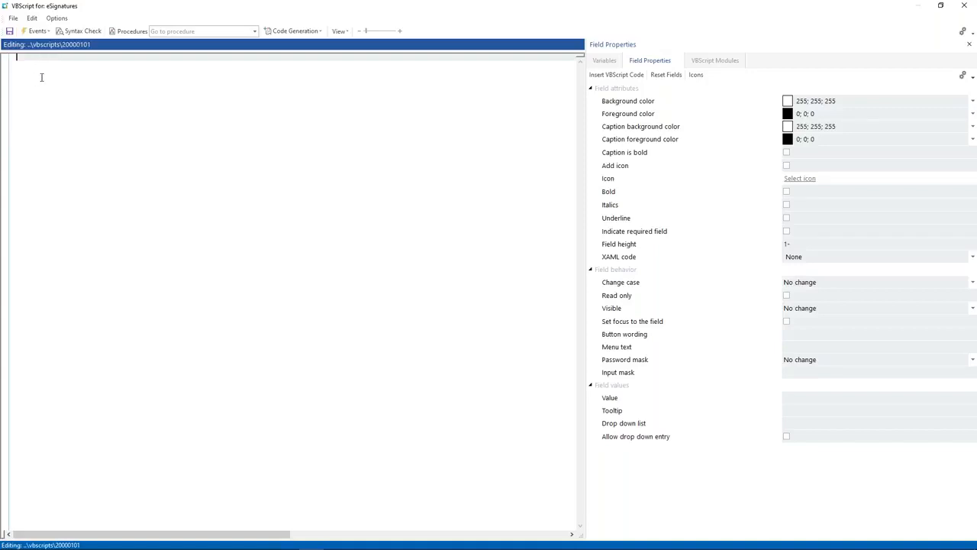
# Step: Insert the eSignatures_OnAfterTransaction function template and add a blank line above it
pyautogui.click(36, 30)
pyautogui.click(65, 45)
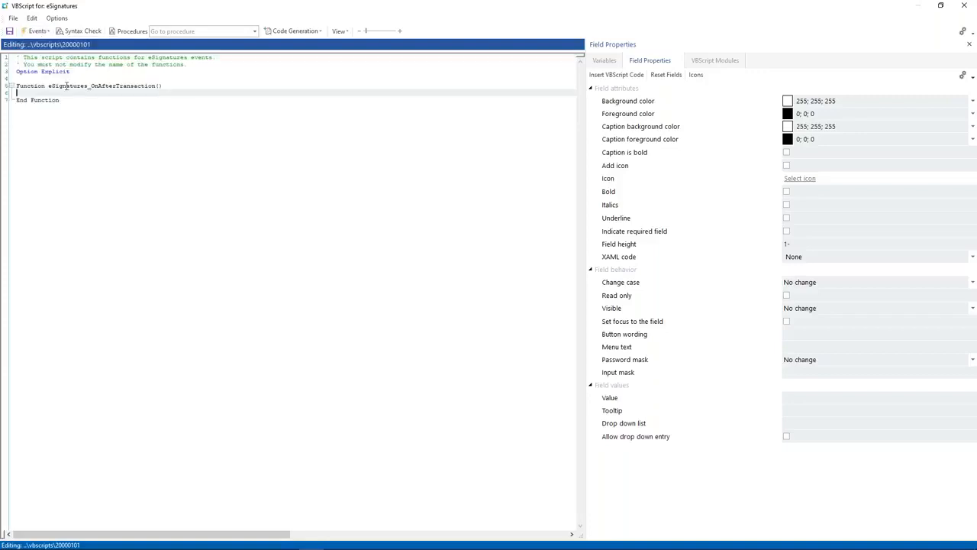
pyautogui.click(79, 78)
pyautogui.click(85, 71)
pyautogui.click(77, 79)
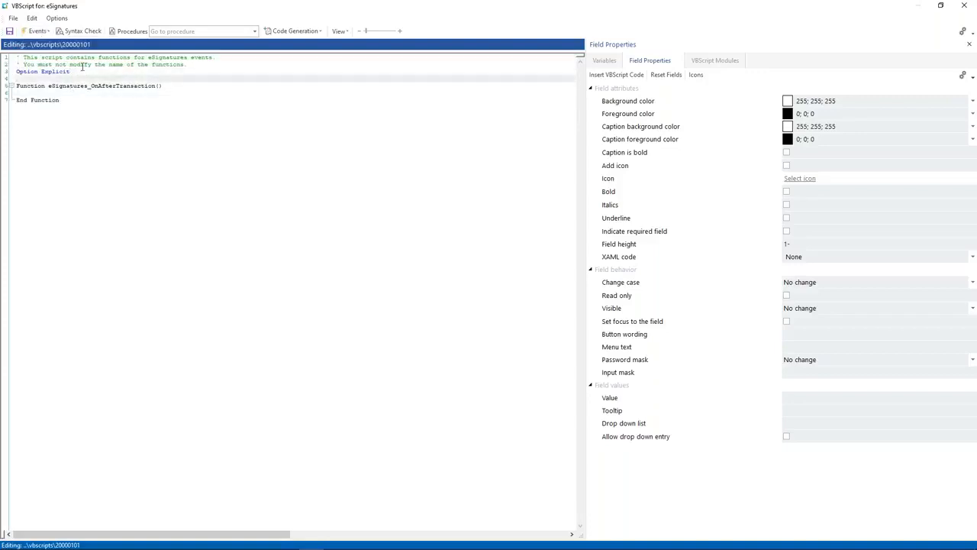
pyautogui.press('Return')
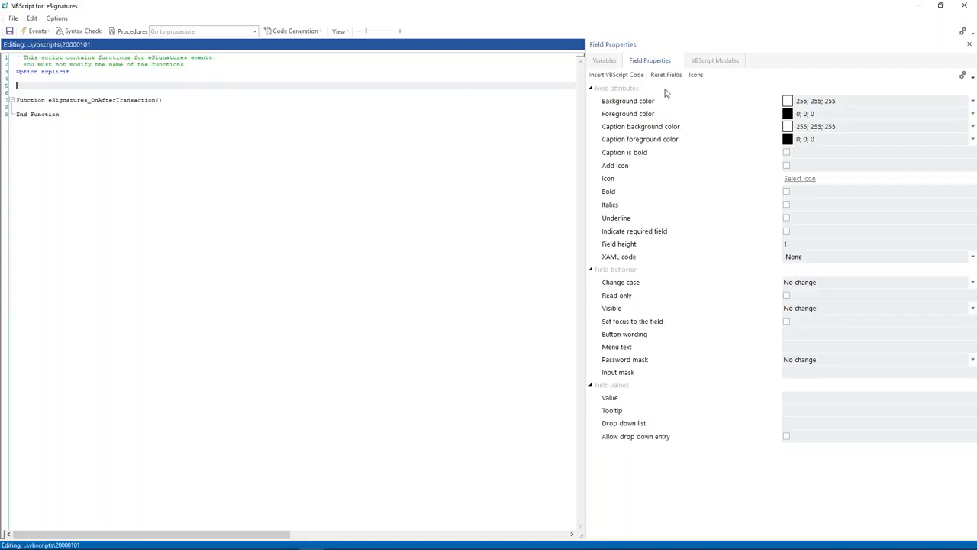
# Step: Refresh the VBScript Modules list and load fn_GeneralFunctions.vbs into the script
pyautogui.click(701, 61)
pyautogui.click(669, 65)
pyautogui.click(688, 66)
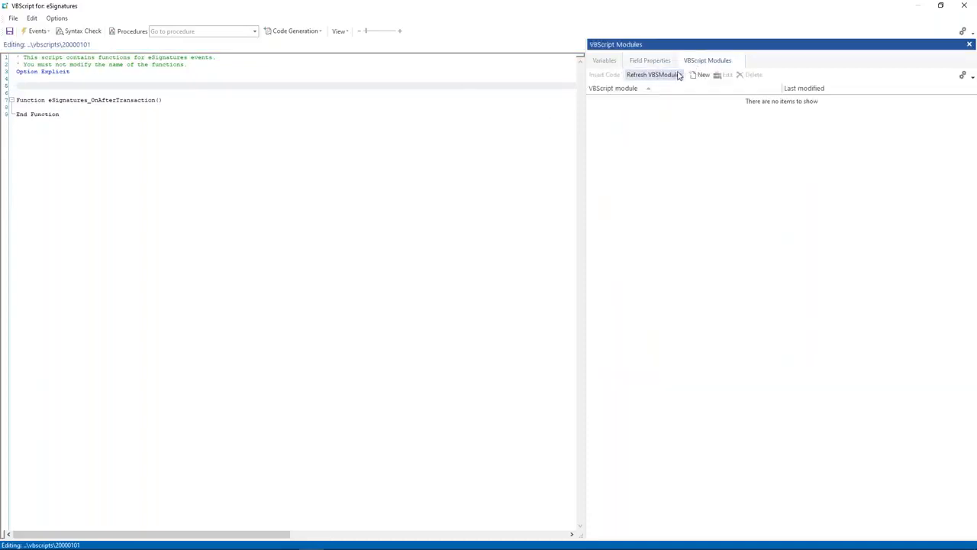
pyautogui.click(675, 75)
pyautogui.scroll(-2, 706, 277)
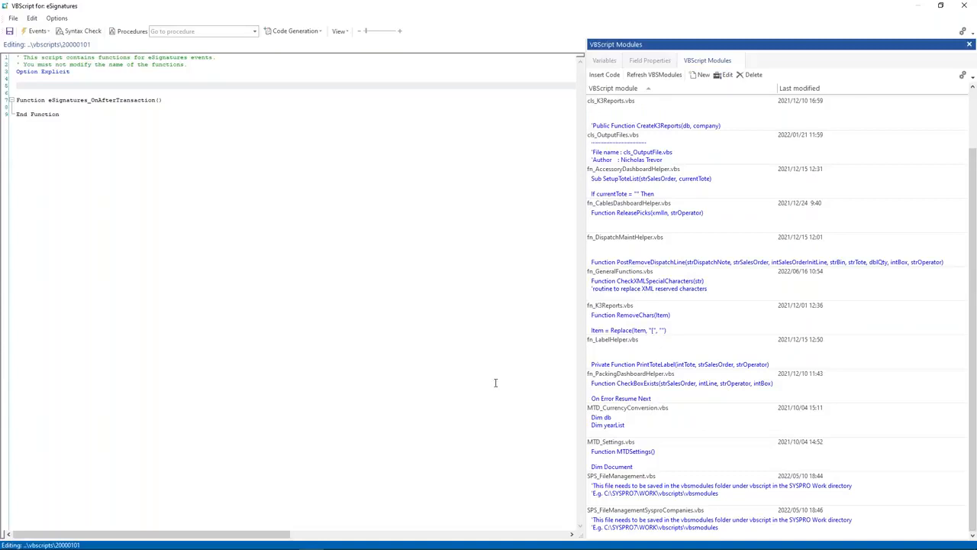
pyautogui.doubleClick(626, 279)
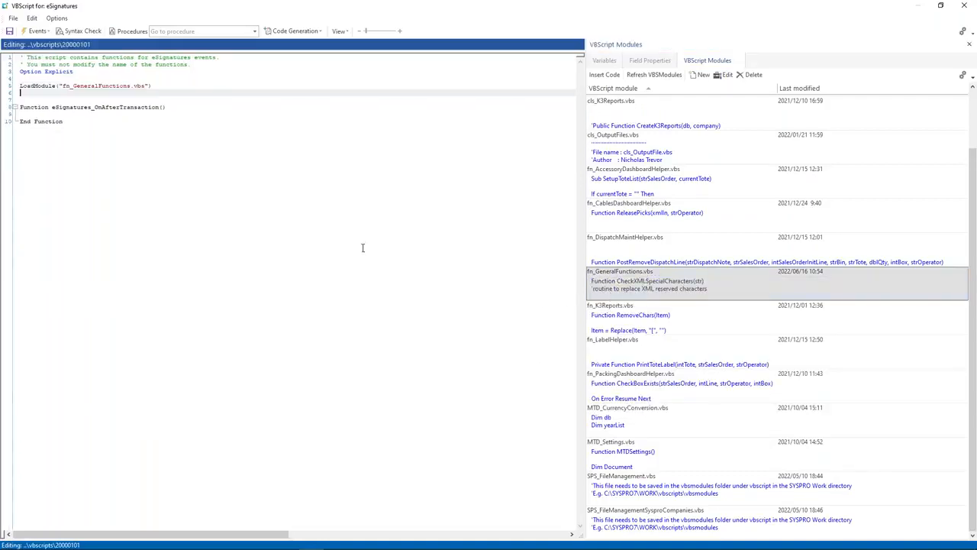
# Step: Remove the extra blank line and add blank lines inside the function body
pyautogui.click(112, 96)
pyautogui.press('BackSpace')
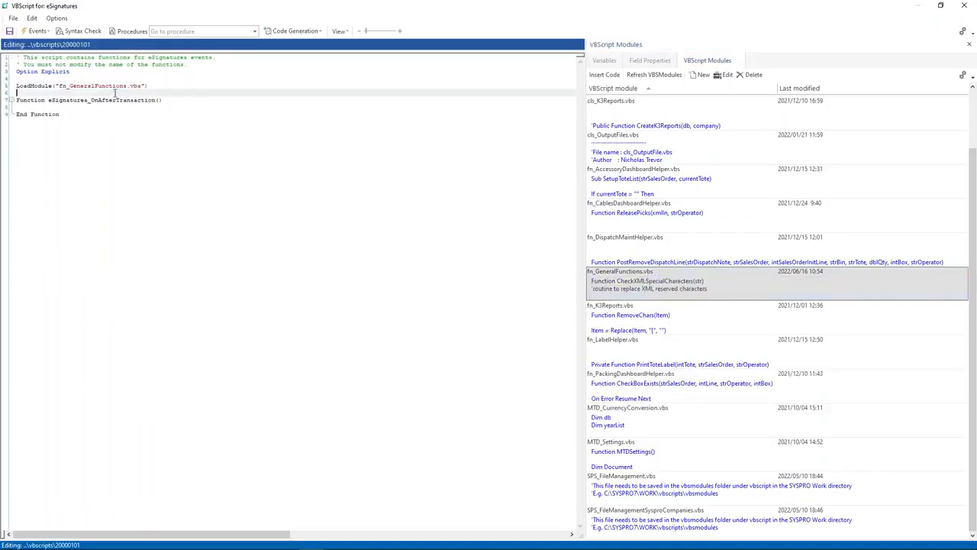
pyautogui.click(185, 99)
pyautogui.press('Return')
pyautogui.press('Return')
pyautogui.press('Return')
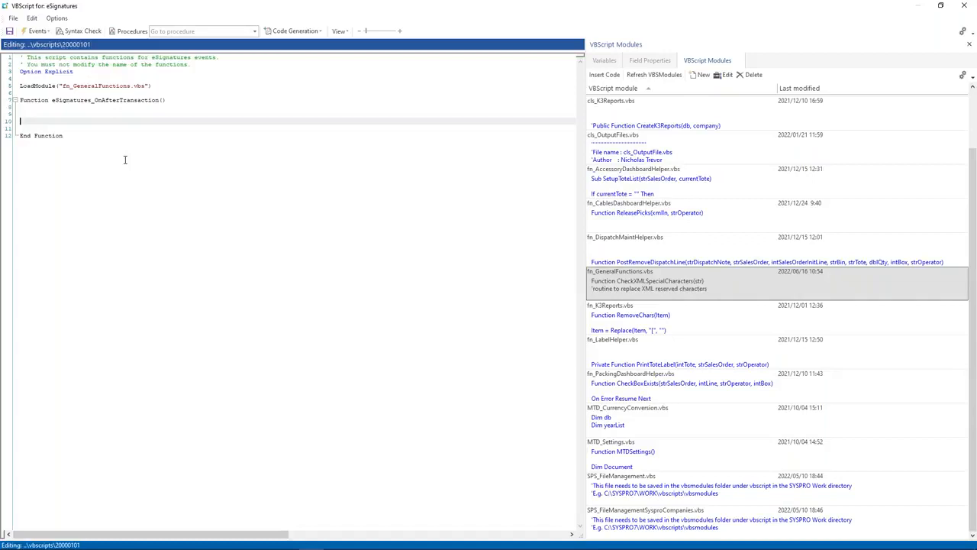
pyautogui.click(313, 31)
# Step: Generate and insert a Post call to the SWSTMG transaction business object with error handling
pyautogui.moveTo(333, 44)
pyautogui.click(419, 54)
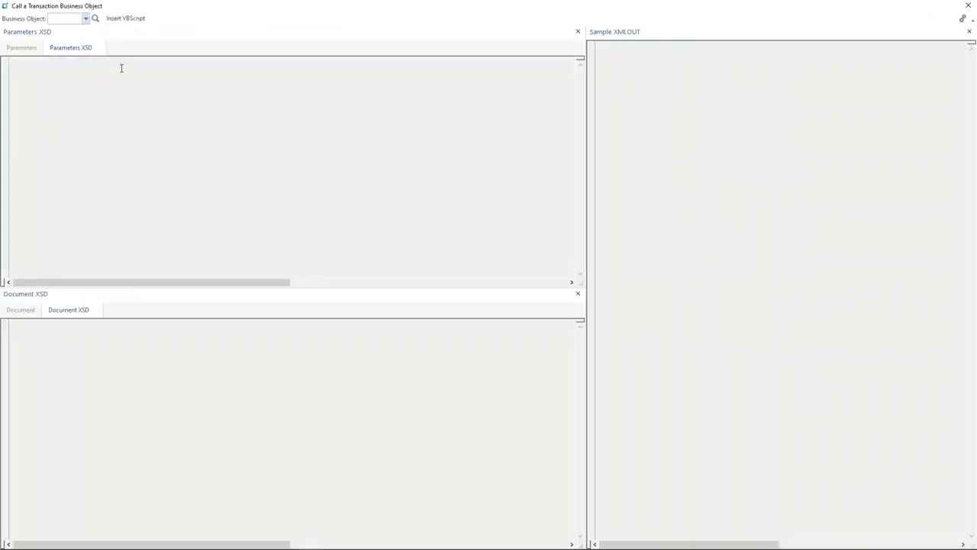
pyautogui.write('SWSTMG')
pyautogui.click(122, 22)
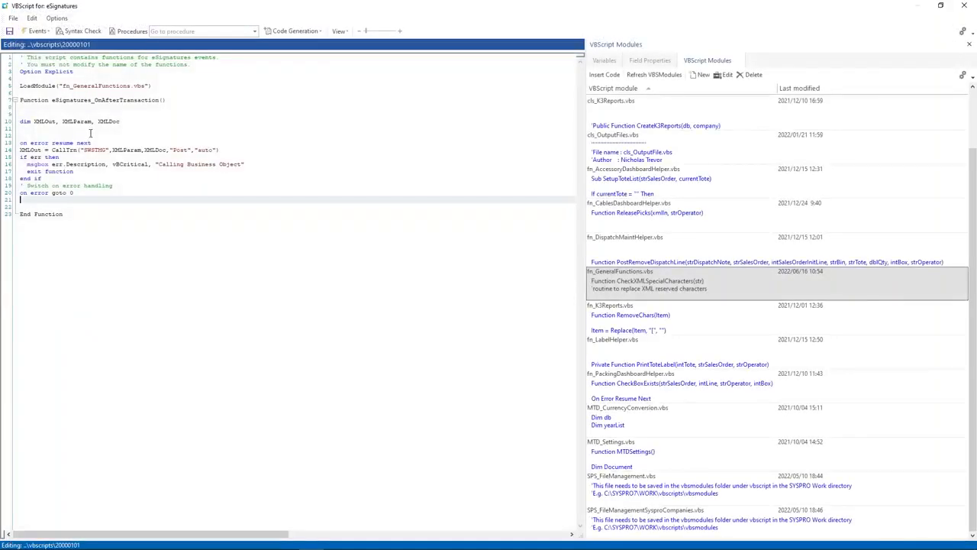
# Step: Add blank lines under the declarations, then search Windows for e.net Diagnostics
pyautogui.click(90, 133)
pyautogui.press('Return')
pyautogui.press('Return')
pyautogui.press('Up')
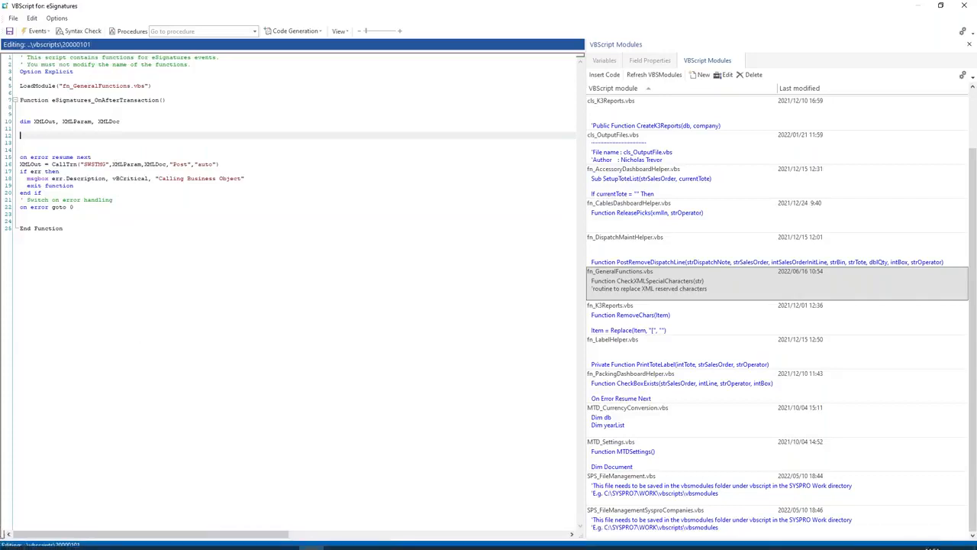
pyautogui.click(16, 544)
# Step: Load SWSTMG in e.net Diagnostics and strip the comment and workflow lines from its sample XML
pyautogui.write('e.n')
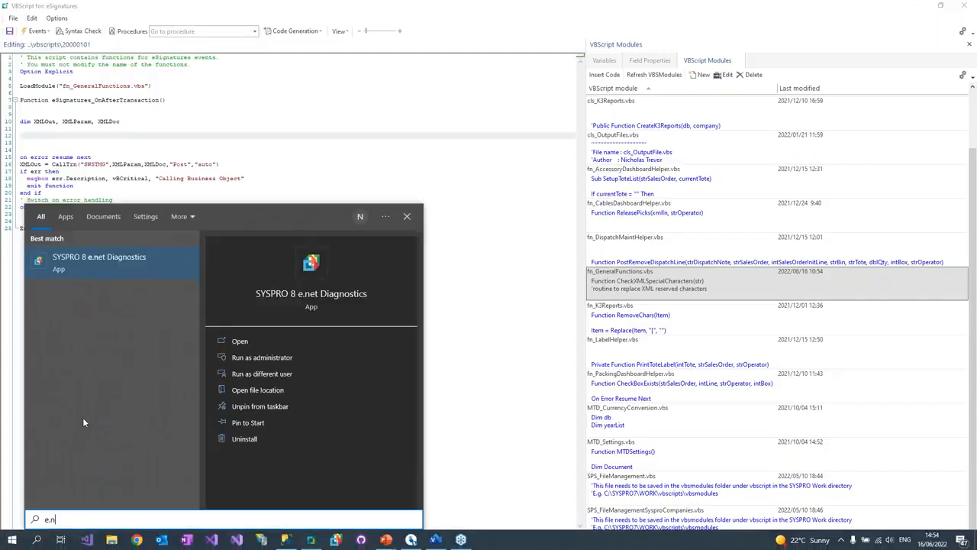
pyautogui.press('Escape')
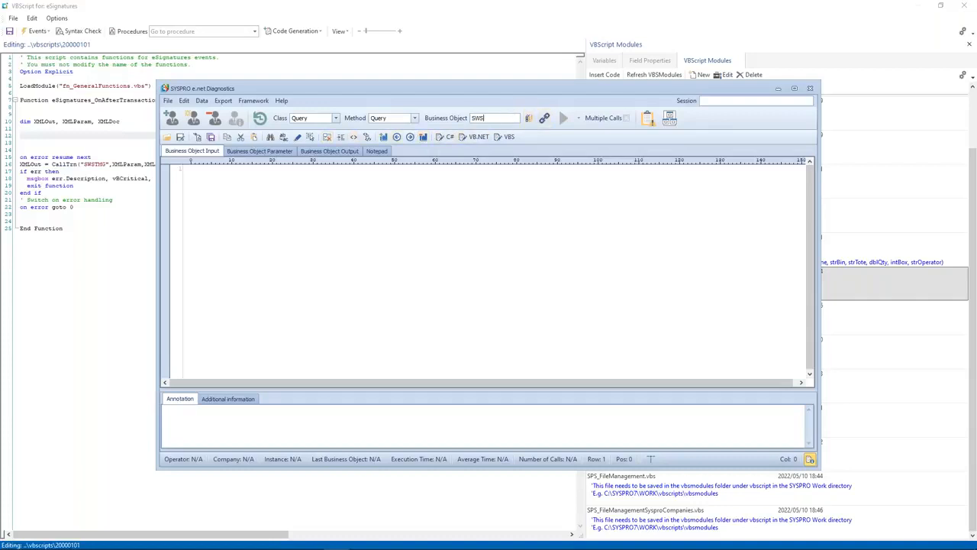
pyautogui.write('G')
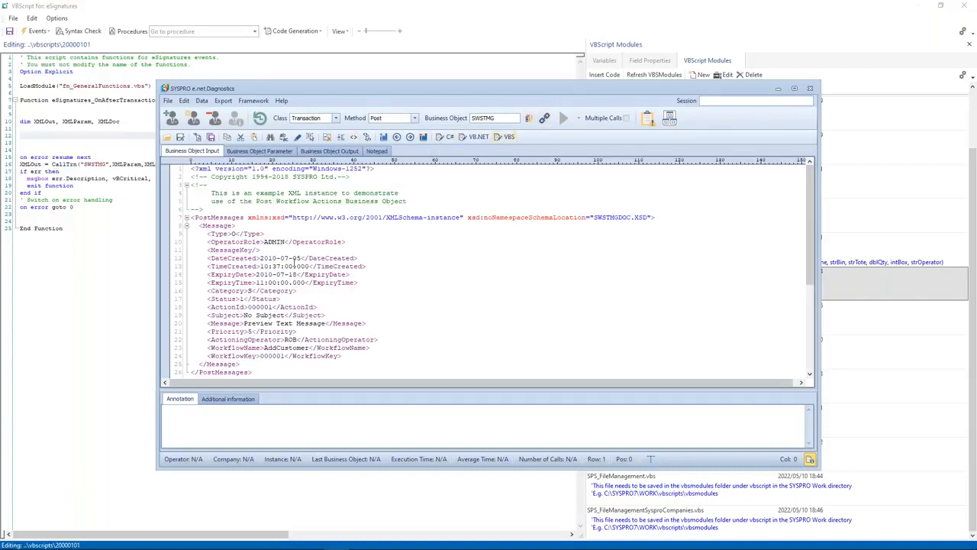
pyautogui.moveTo(212, 211); pyautogui.dragTo(169, 180)
pyautogui.press('BackSpace')
pyautogui.press('BackSpace')
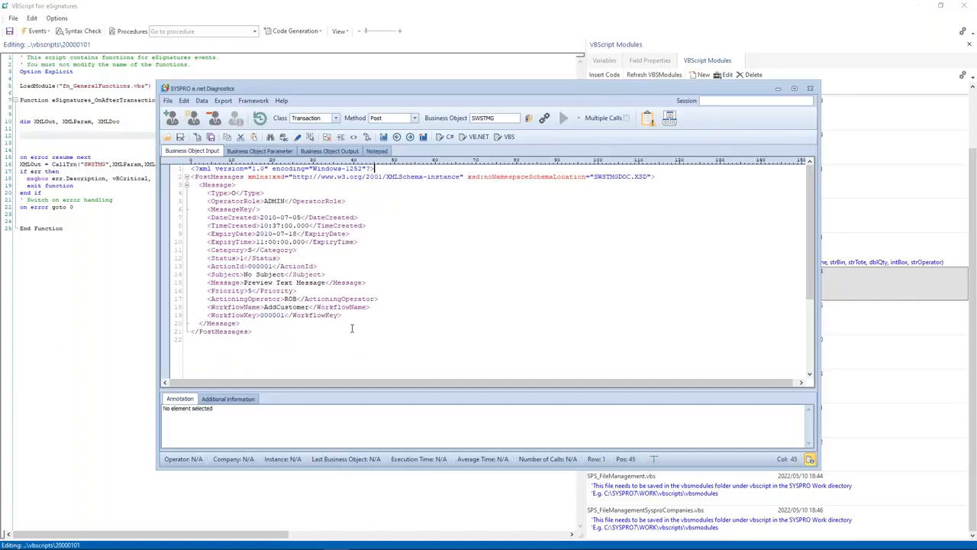
pyautogui.moveTo(349, 314); pyautogui.dragTo(151, 304)
pyautogui.press('BackSpace')
pyautogui.press('BackSpace')
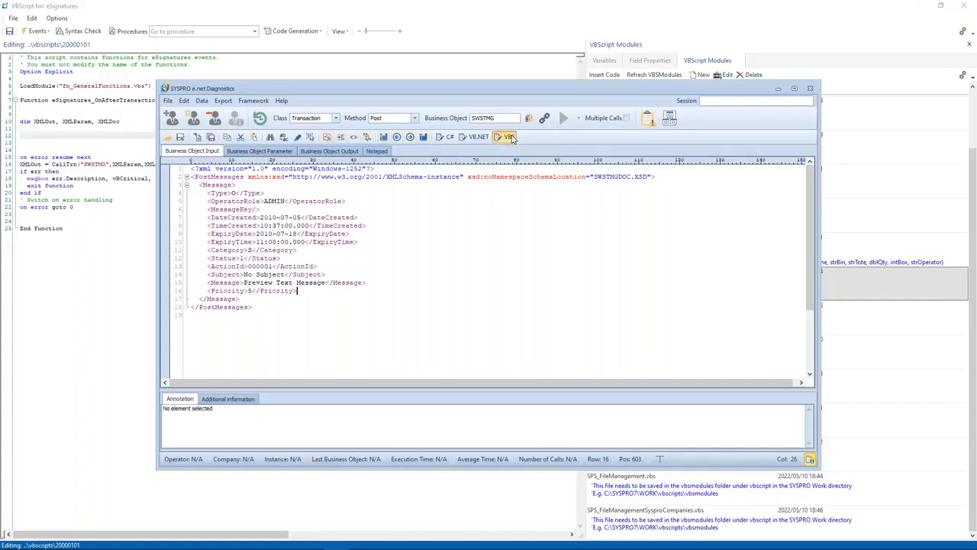
# Step: Generate VBScript from the document XML and paste it into the eSignatures script, replacing the extra declarations
pyautogui.click(509, 137)
pyautogui.hotkey('ctrl', 'a')
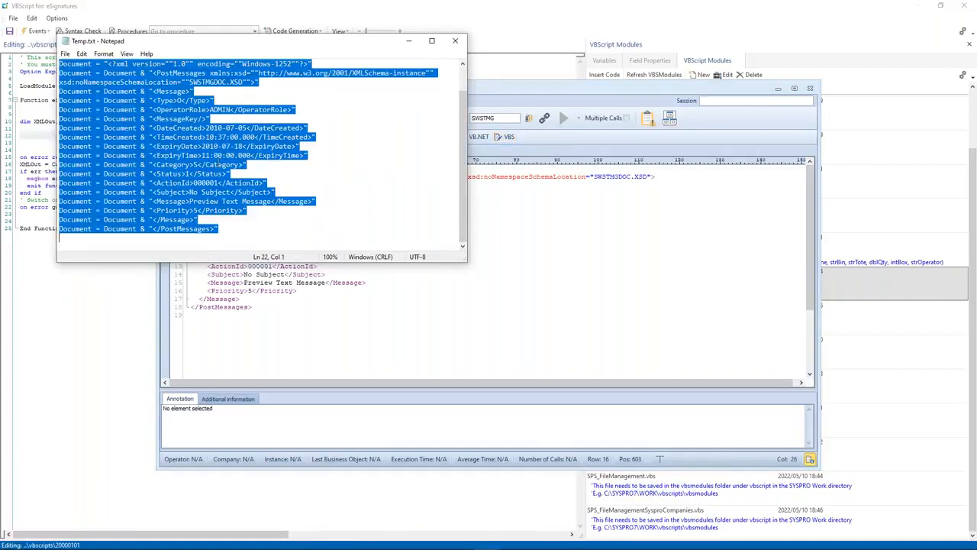
pyautogui.click(23, 128)
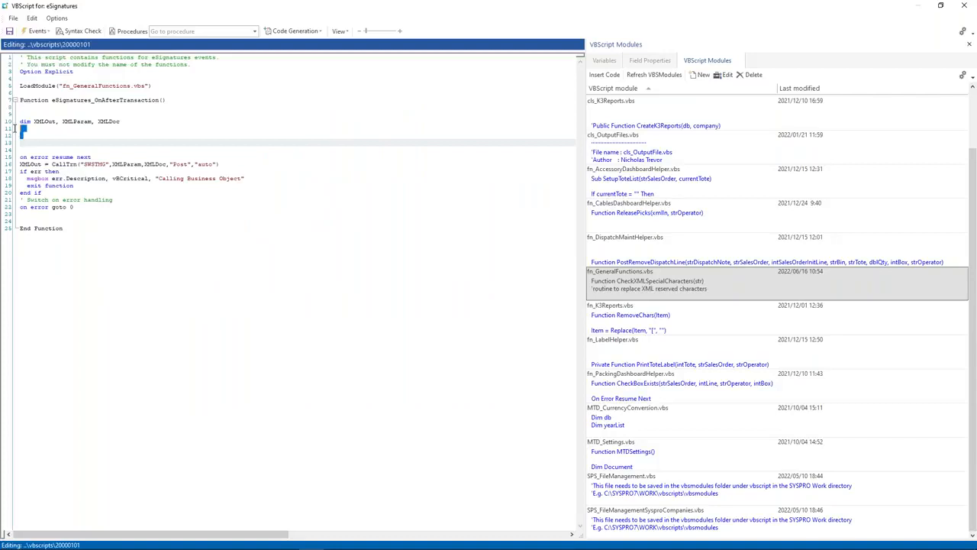
pyautogui.moveTo(58, 121); pyautogui.dragTo(121, 122)
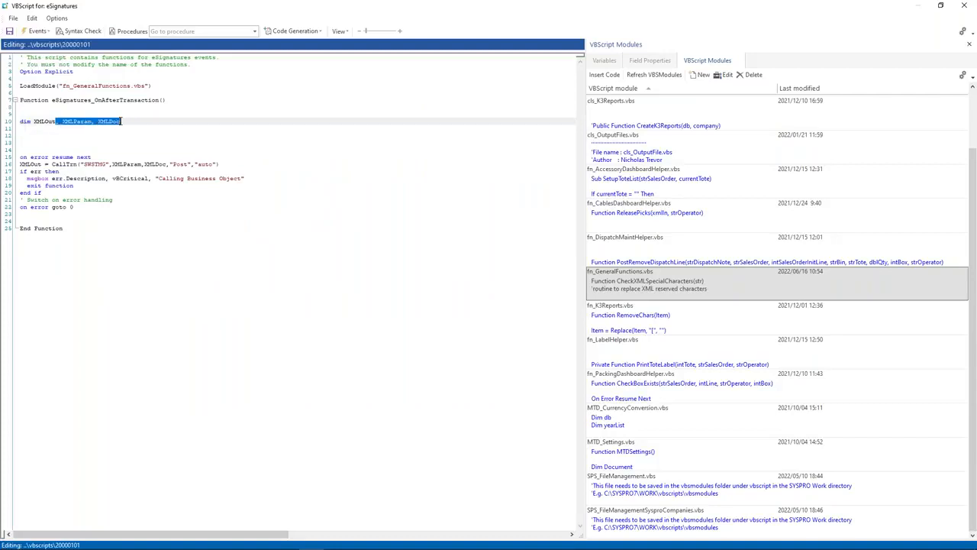
pyautogui.press('Delete')
pyautogui.hotkey('ctrl', 'v')
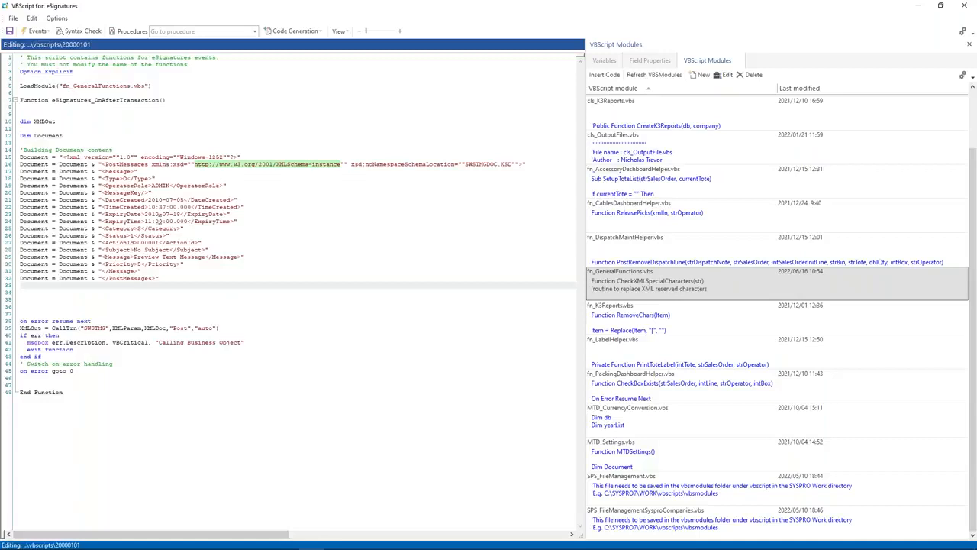
# Step: Trim the parameter XML comments, generate its VBScript and paste it below the Document block
pyautogui.hotkey('alt', 'Tab')
pyautogui.hotkey('alt', 'Tab')
pyautogui.press('Tab')
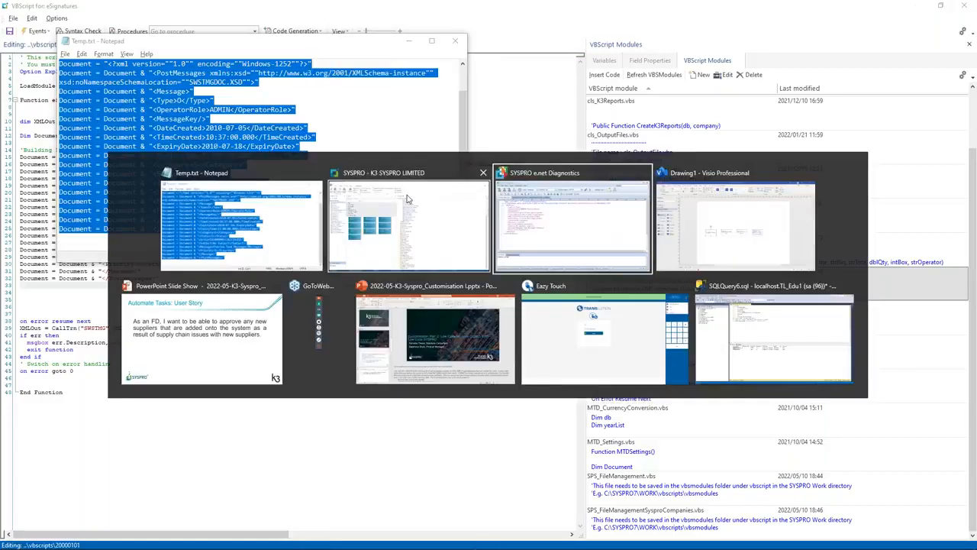
pyautogui.click(260, 151)
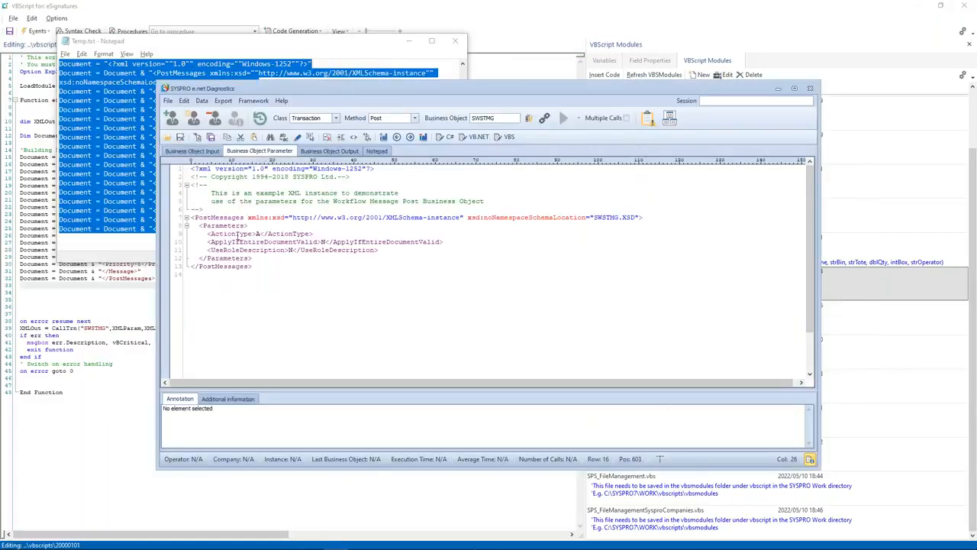
pyautogui.moveTo(203, 208); pyautogui.dragTo(189, 176)
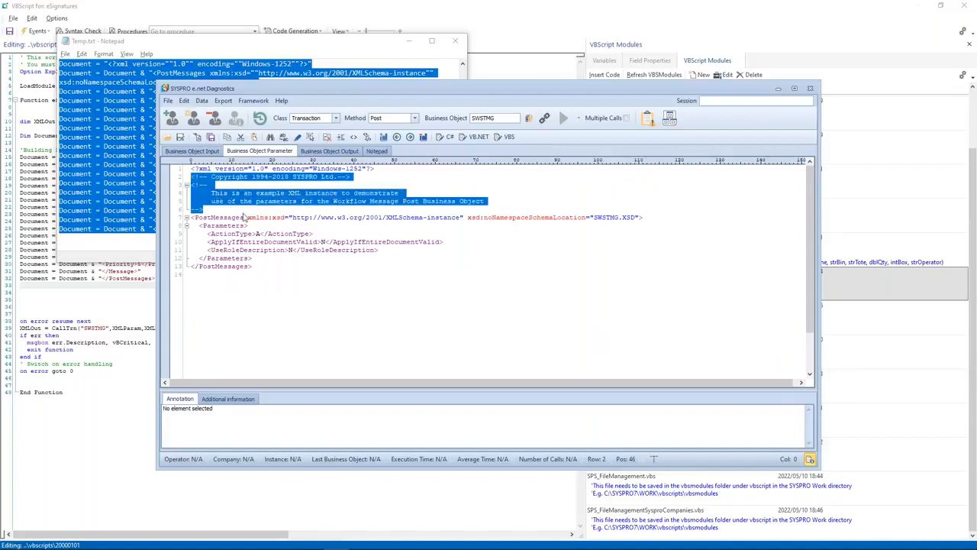
pyautogui.press('Delete')
pyautogui.press('BackSpace')
pyautogui.click(504, 138)
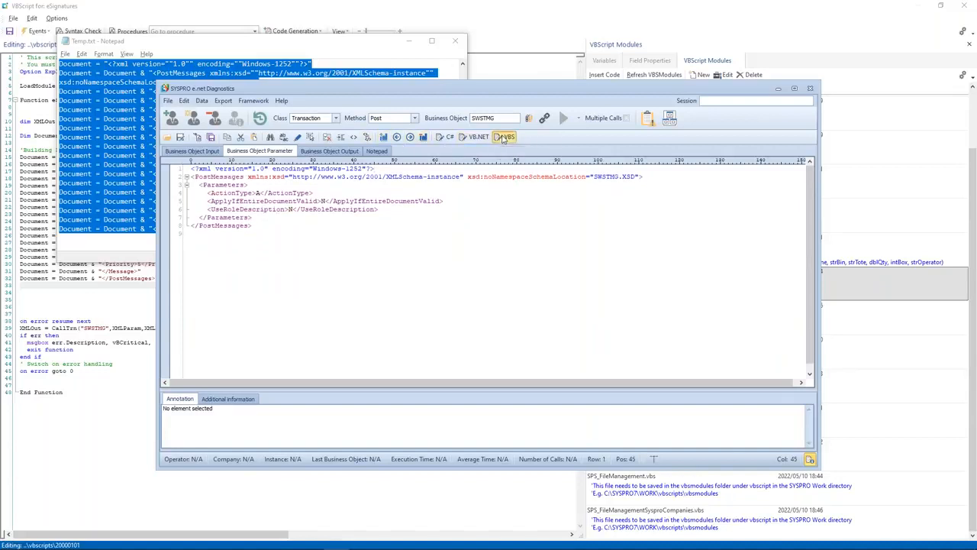
pyautogui.click(306, 186)
pyautogui.moveTo(306, 185); pyautogui.dragTo(39, 64)
pyautogui.hotkey('ctrl', 'c')
pyautogui.click(137, 302)
pyautogui.hotkey('ctrl', 'v')
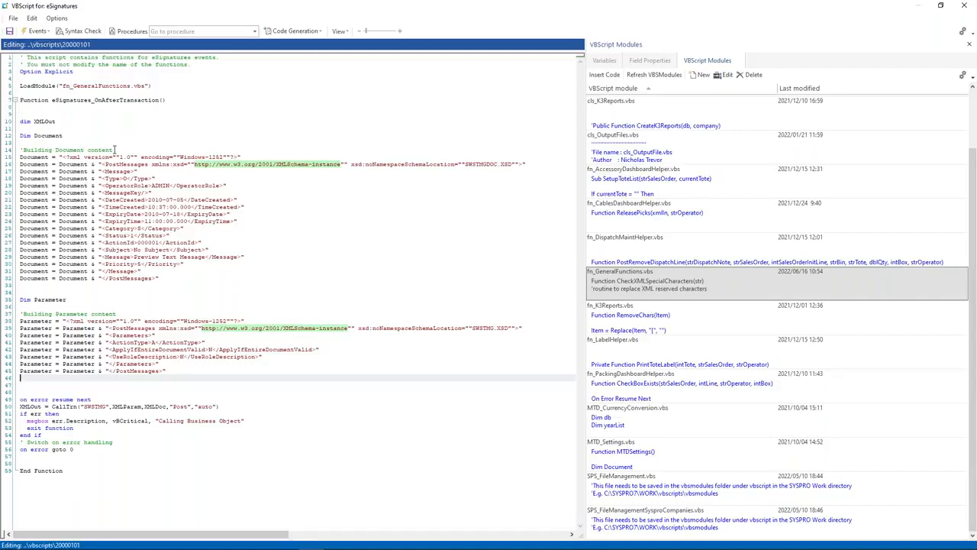
# Step: Replace the DateCreated, TimeCreated and ExpiryDate values with " + + " concatenation placeholders
pyautogui.moveTo(147, 199); pyautogui.dragTo(185, 200)
pyautogui.write('"')
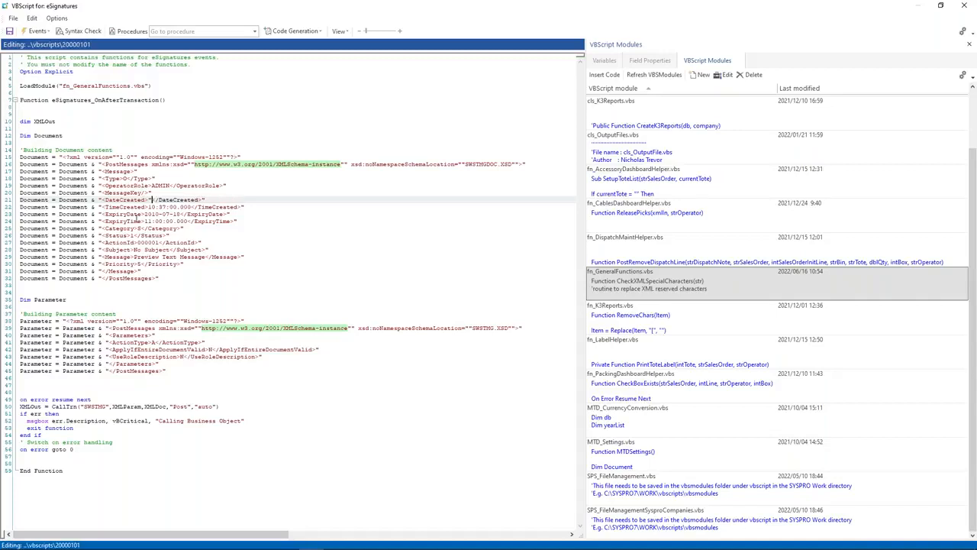
pyautogui.write(' +  + "')
pyautogui.moveTo(148, 200); pyautogui.dragTo(186, 214)
pyautogui.hotkey('ctrl', 'c')
pyautogui.hotkey('ctrl', 'v')
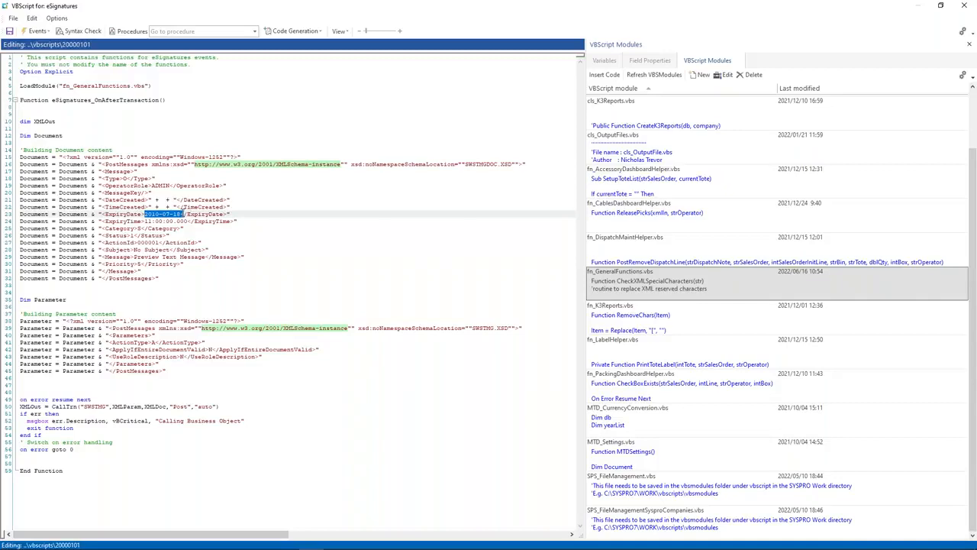
pyautogui.hotkey('ctrl', 'v')
# Step: Change the ExpiryTime value to 12:00:00.000
pyautogui.click(147, 221)
pyautogui.press('Delete')
pyautogui.write('2')
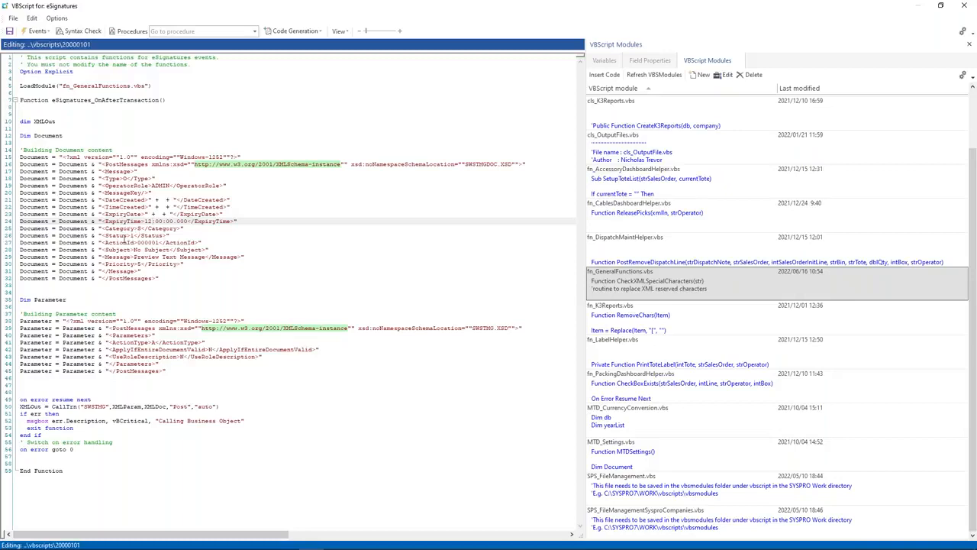
pyautogui.click(120, 239)
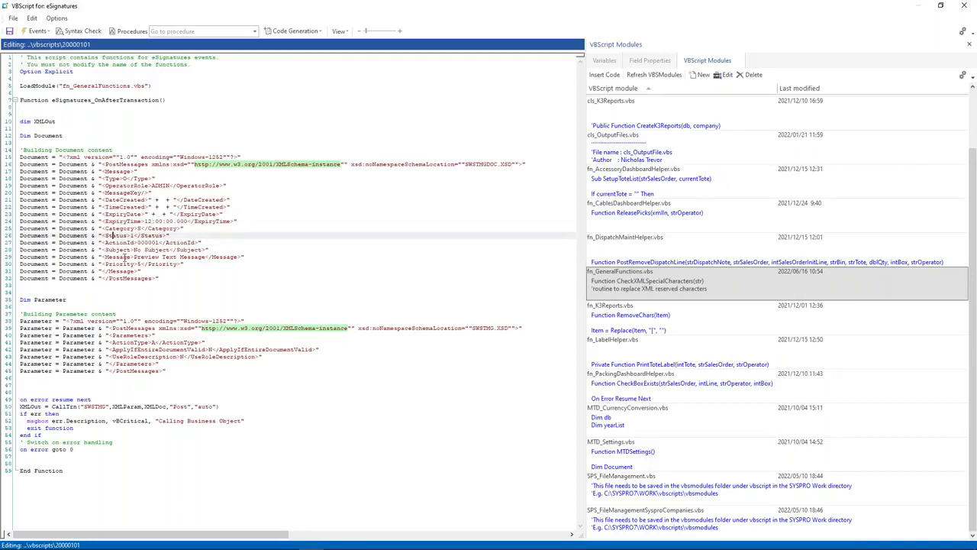
pyautogui.hotkey('alt', 'Tab')
pyautogui.hotkey('alt', 'Tab')
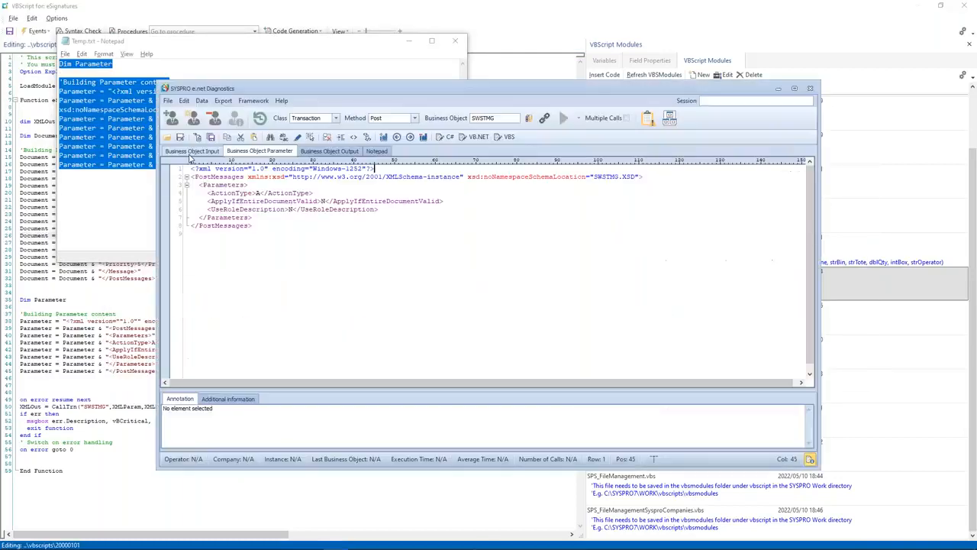
# Step: Check the Status annotation in the sample PostMessages XML, then change the script's ActionId to 10005
pyautogui.click(212, 250)
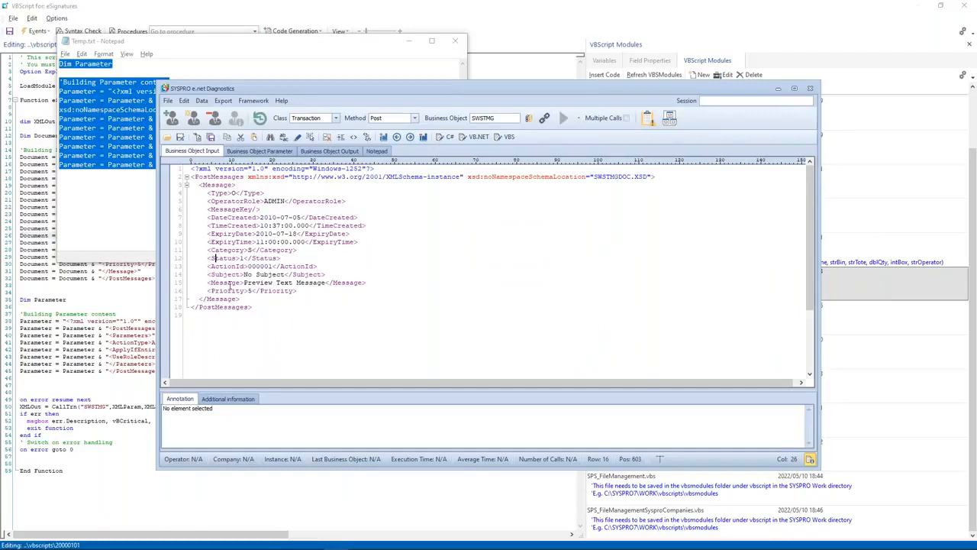
pyautogui.click(216, 258)
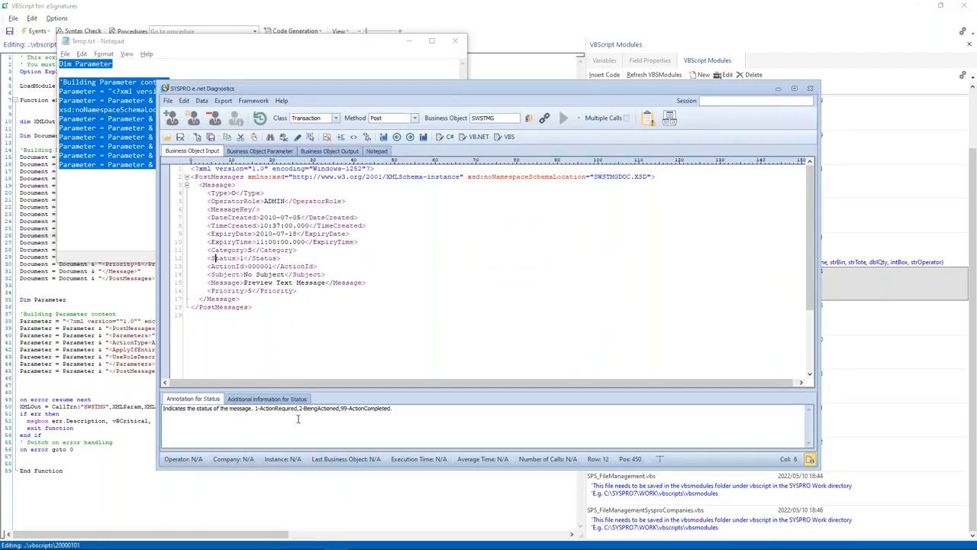
pyautogui.hotkey('alt', 'Tab')
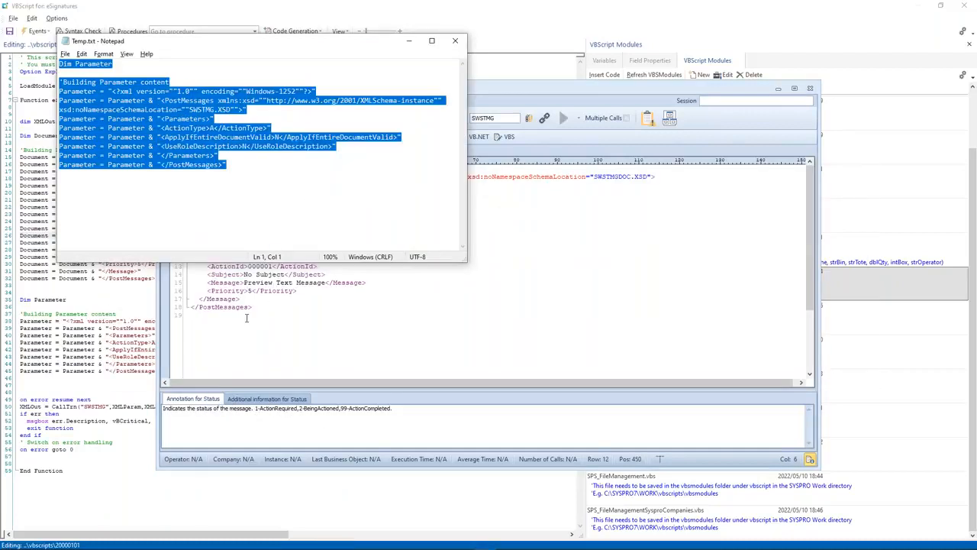
pyautogui.click(247, 317)
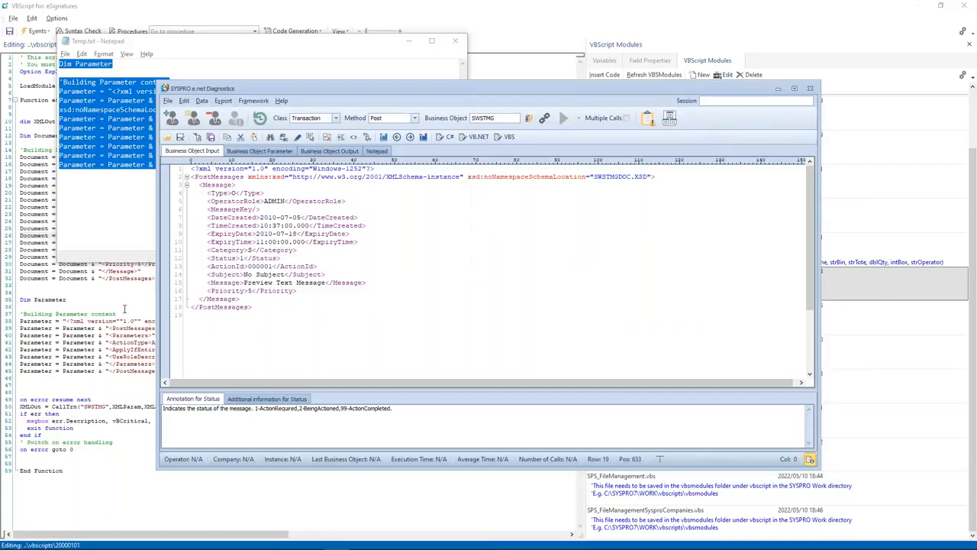
pyautogui.click(90, 288)
pyautogui.doubleClick(146, 242)
pyautogui.write('1000')
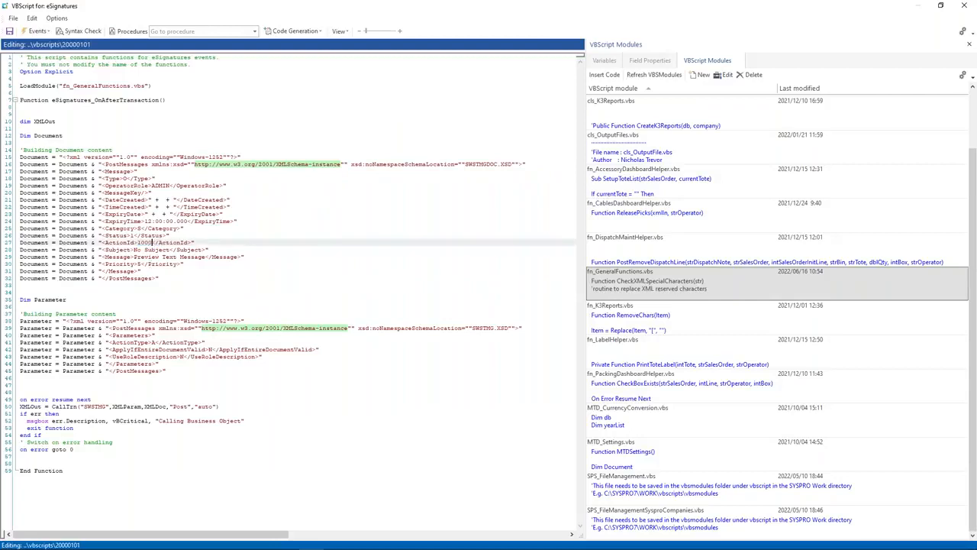
pyautogui.write('5')
# Step: Replace the No Subject text with a concatenation gap and enter New Supplier in the message
pyautogui.moveTo(145, 249); pyautogui.dragTo(209, 257)
pyautogui.hotkey('ctrl', 'v')
pyautogui.write('New Supplier')
pyautogui.click(146, 343)
pyautogui.moveTo(141, 343); pyautogui.dragTo(101, 350)
pyautogui.click(160, 365)
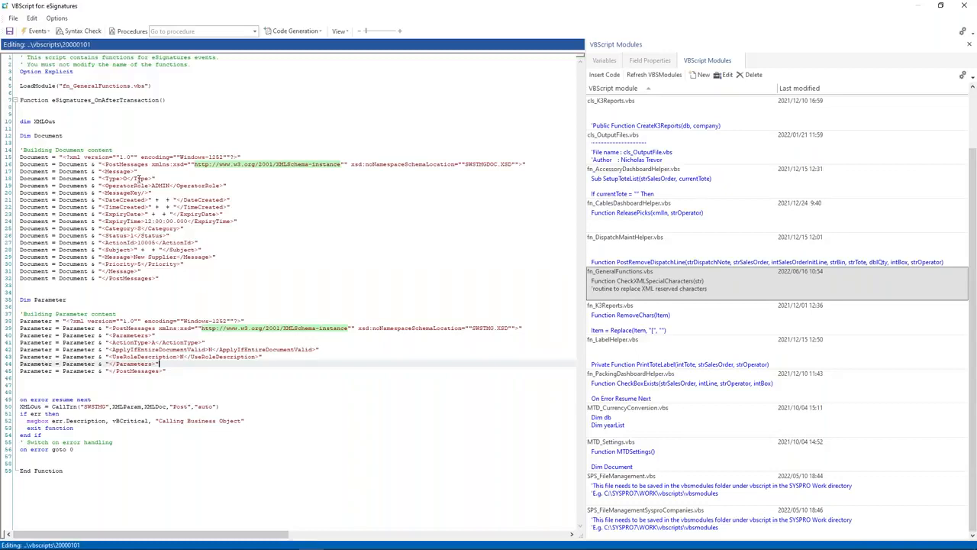
# Step: Set DateCreated to BusinessObjectDate(now())
pyautogui.click(163, 198)
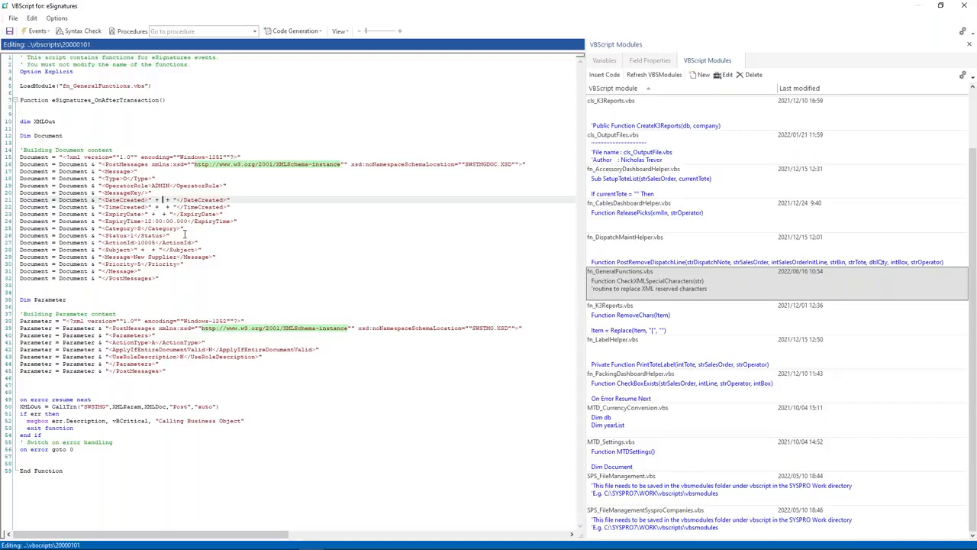
pyautogui.write('BusinessObjectDate(now())')
pyautogui.moveTo(229, 200); pyautogui.dragTo(248, 200)
pyautogui.click(232, 214)
pyautogui.moveTo(162, 200); pyautogui.dragTo(255, 200)
pyautogui.hotkey('ctrl', 'c')
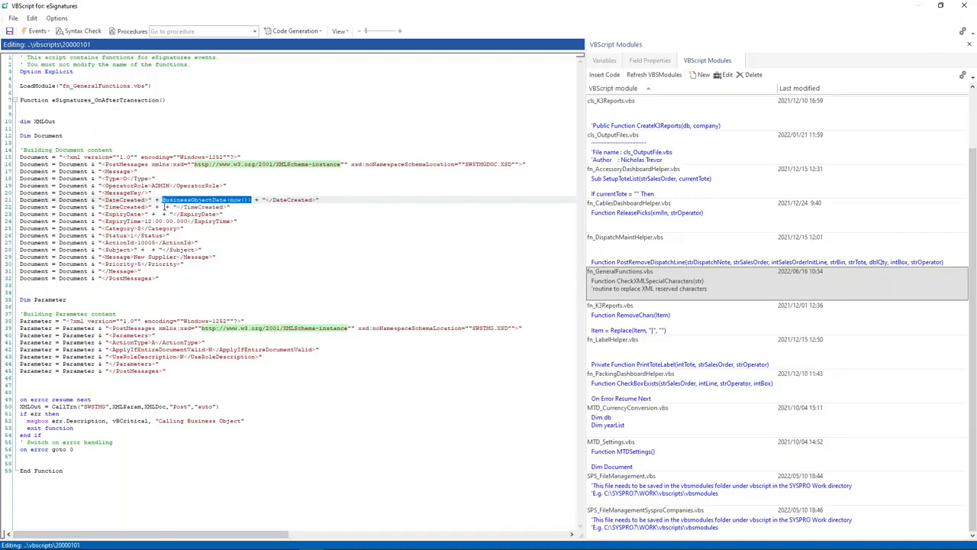
# Step: Set TimeCreated to BusinessObjectTime(now()) and ExpiryDate to BusinessObjectDate(now() + 31)
pyautogui.click(162, 207)
pyautogui.hotkey('ctrl', 'v')
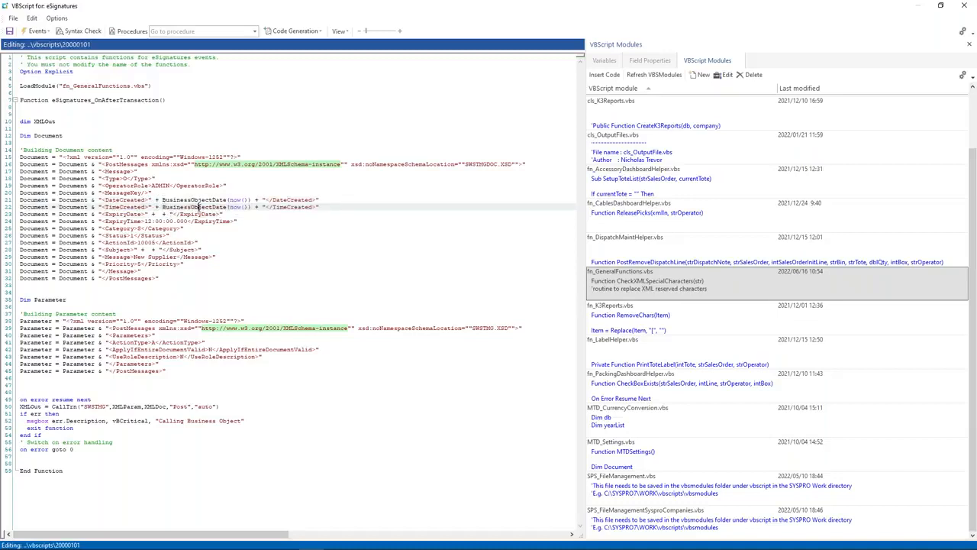
pyautogui.press('BackSpace')
pyautogui.press('BackSpace')
pyautogui.press('BackSpace')
pyautogui.write('ime')
pyautogui.moveTo(161, 200); pyautogui.dragTo(251, 199)
pyautogui.click(162, 215)
pyautogui.hotkey('ctrl', 'v')
pyautogui.write('+')
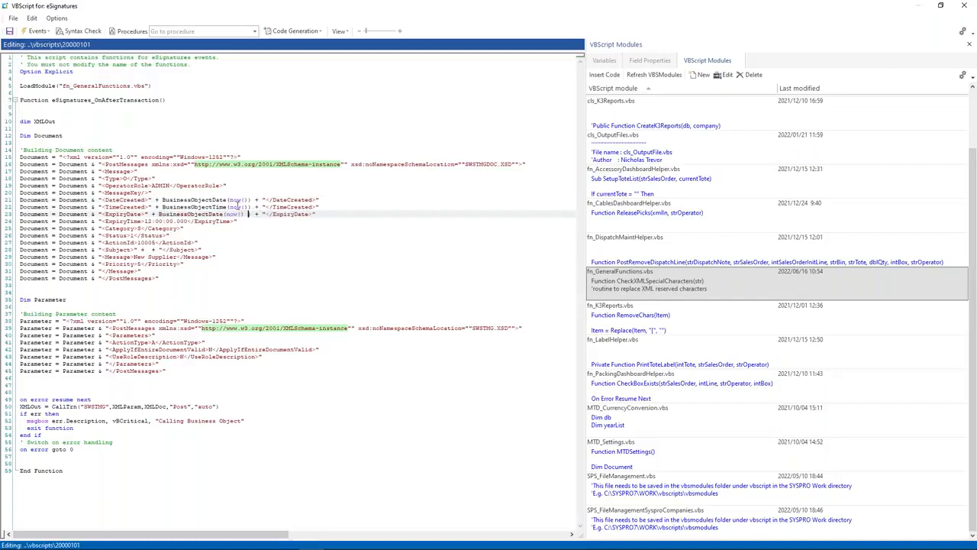
pyautogui.press('BackSpace')
pyautogui.press('BackSpace')
pyautogui.press('BackSpace')
pyautogui.press('BackSpace')
pyautogui.write('+ 31)')
pyautogui.click(150, 250)
# Step: Make the subject 'New Supplier: ' followed by the eSignatures SupplierName variable
pyautogui.press('Left')
pyautogui.press('Left')
pyautogui.press('Left')
pyautogui.press('Left')
pyautogui.write('New Supplier:')
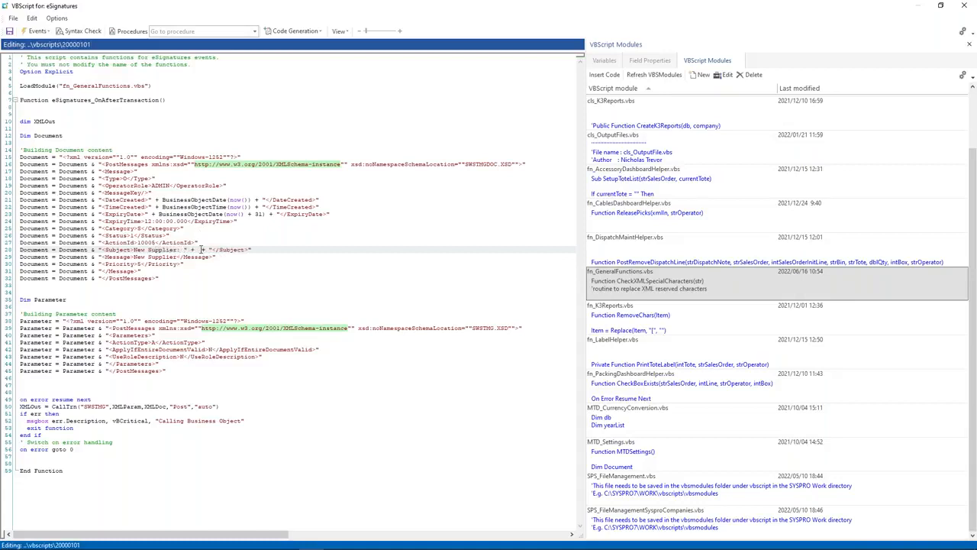
pyautogui.click(615, 62)
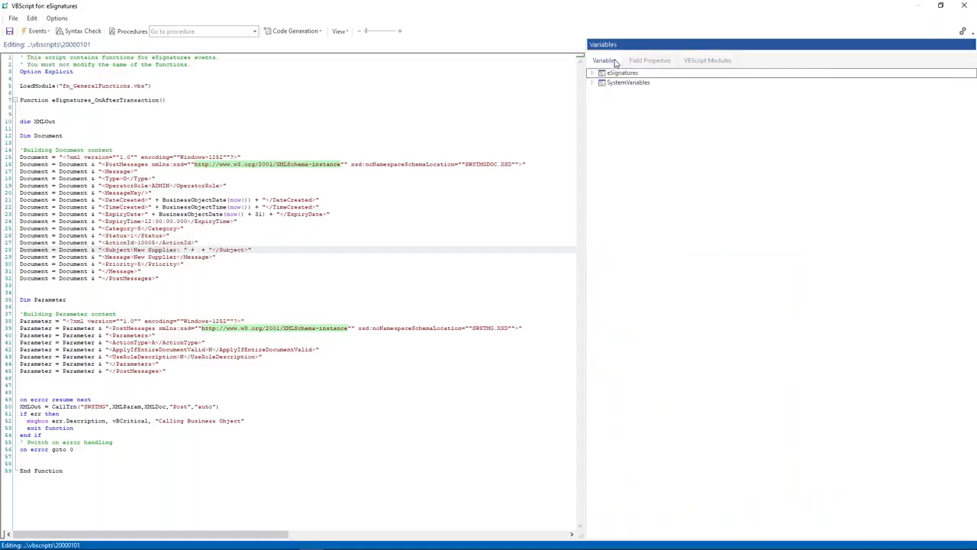
pyautogui.click(594, 73)
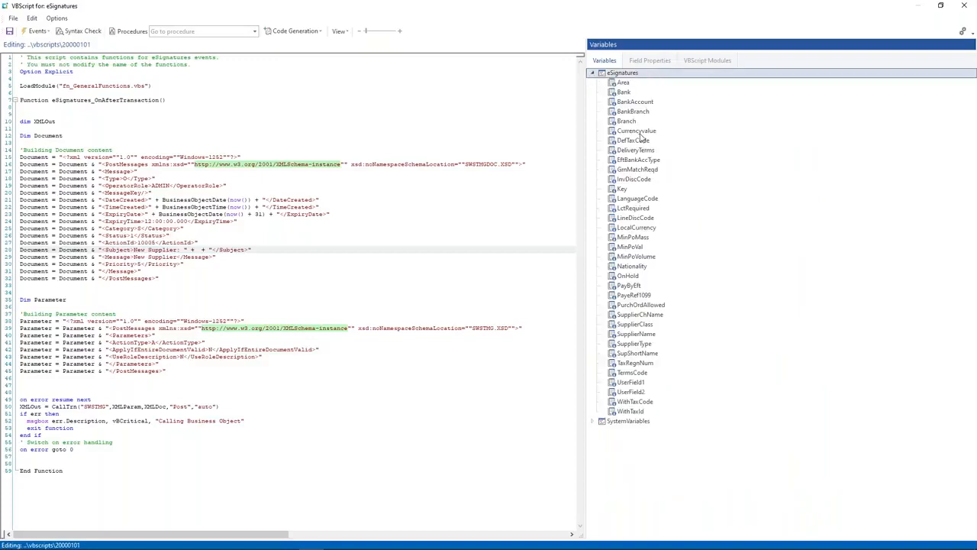
pyautogui.doubleClick(636, 336)
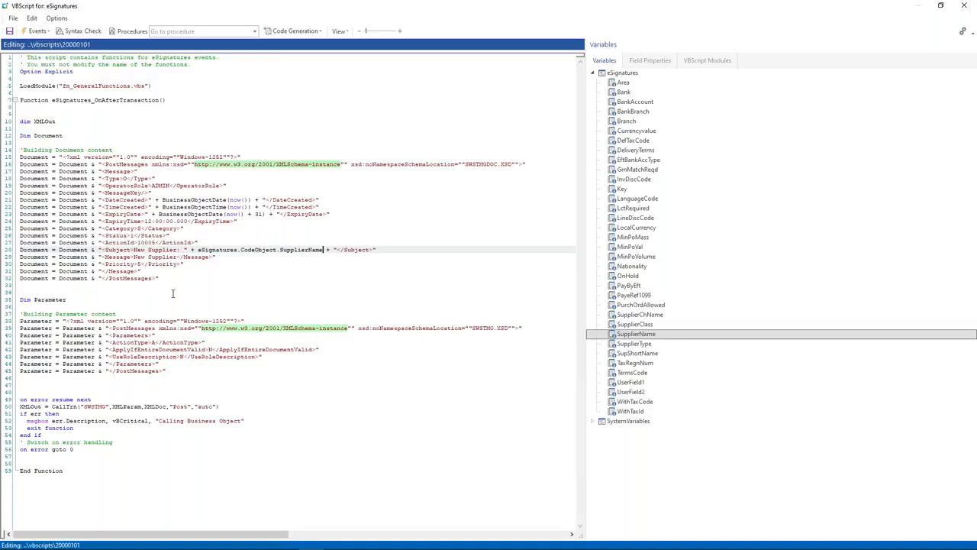
# Step: Restore the WorkflowKey line in the sample XML and duplicate the script's Priority line
pyautogui.hotkey('alt', 'Tab')
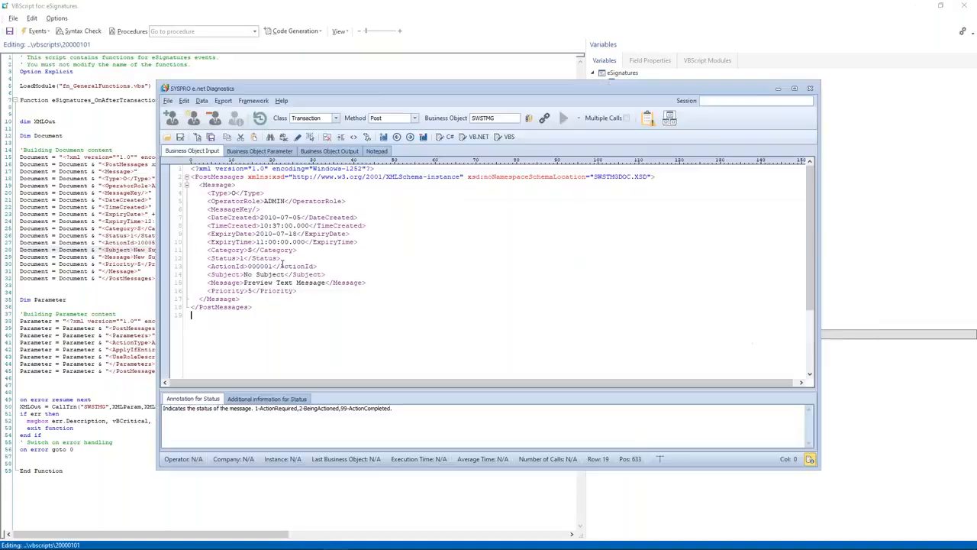
pyautogui.press('Left')
pyautogui.hotkey('ctrl', 'z')
pyautogui.hotkey('ctrl', 'z')
pyautogui.click(288, 299)
pyautogui.moveTo(208, 315); pyautogui.dragTo(360, 316)
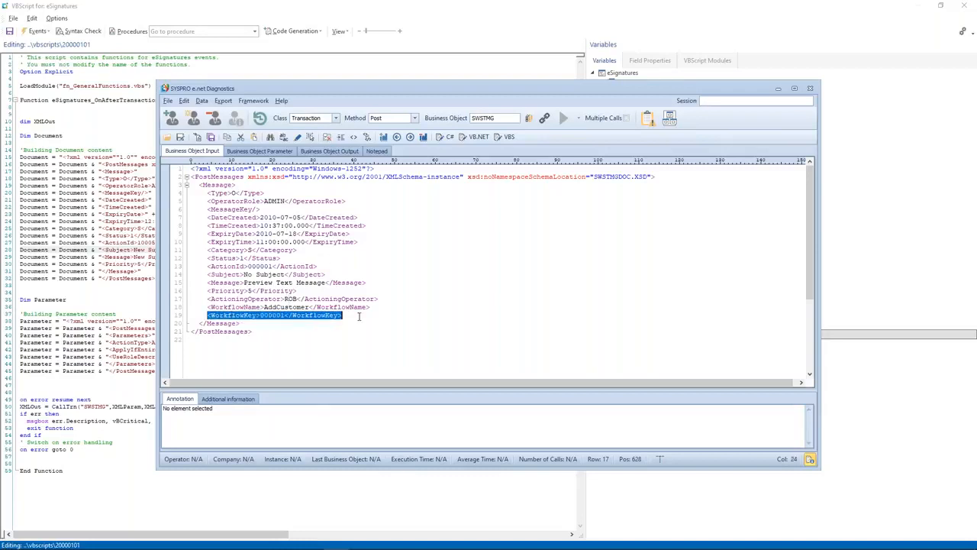
pyautogui.click(138, 274)
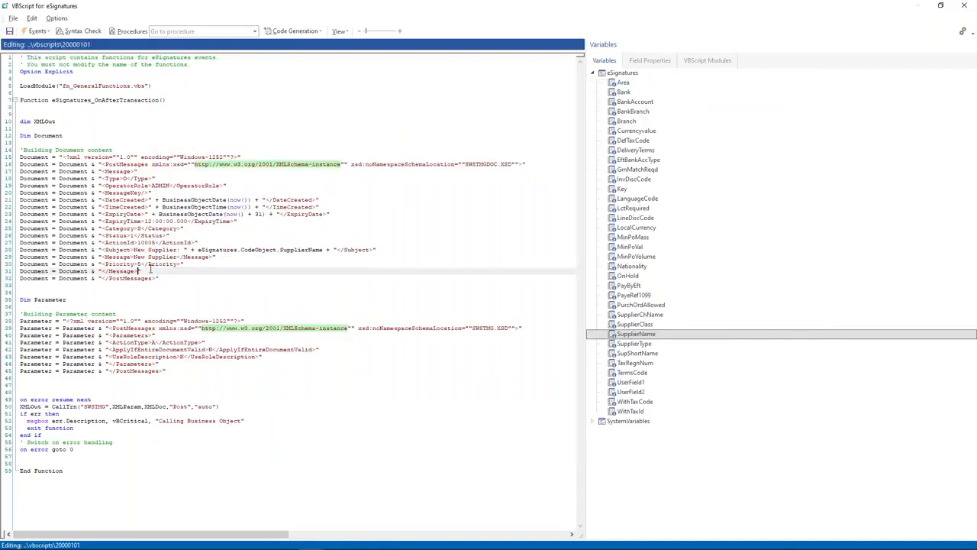
pyautogui.moveTo(184, 265); pyautogui.dragTo(17, 264)
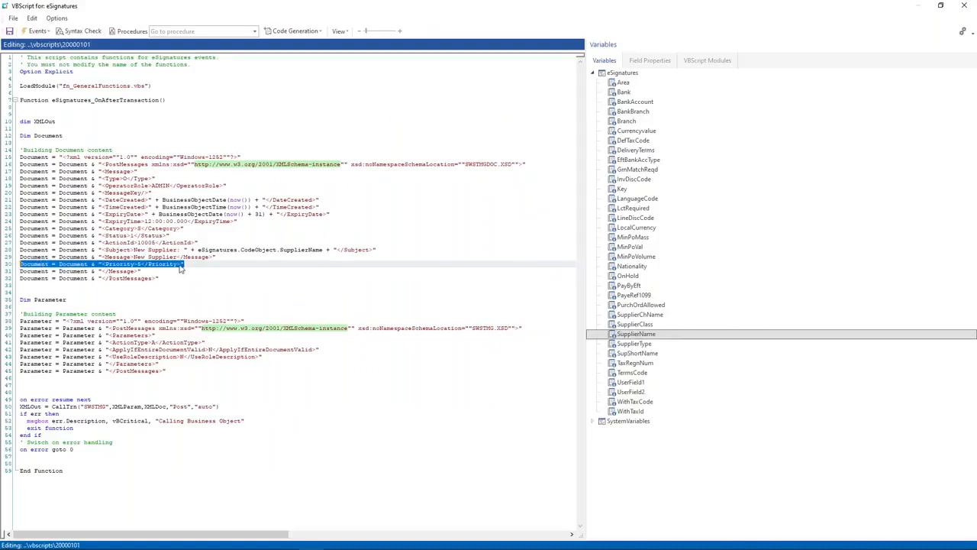
pyautogui.click(196, 264)
pyautogui.press('Return')
pyautogui.hotkey('ctrl', 'v')
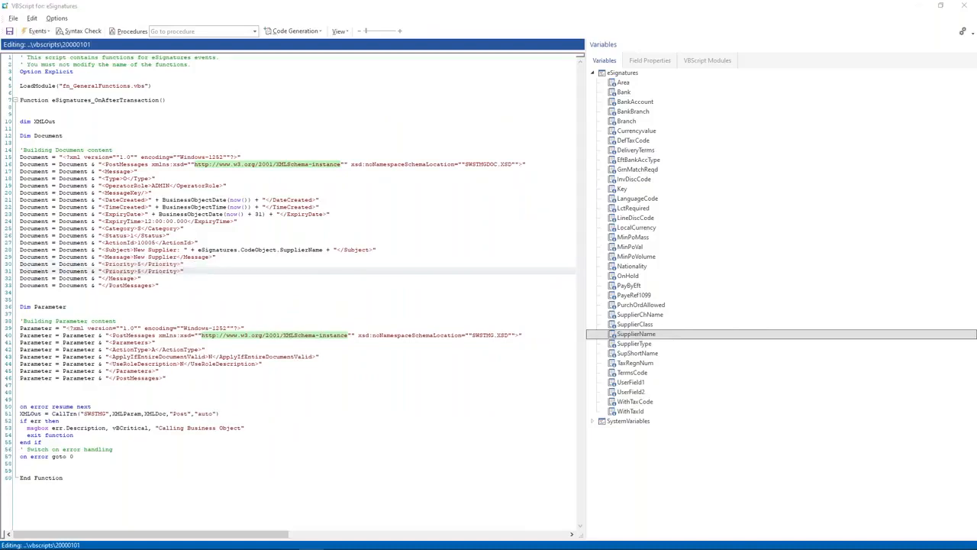
# Step: Rename the copied tags to WorkflowKey and set its value to the eSignatures Key variable
pyautogui.hotkey('alt', 'Tab')
pyautogui.click(240, 323)
pyautogui.doubleClick(236, 315)
pyautogui.hotkey('ctrl', 'c')
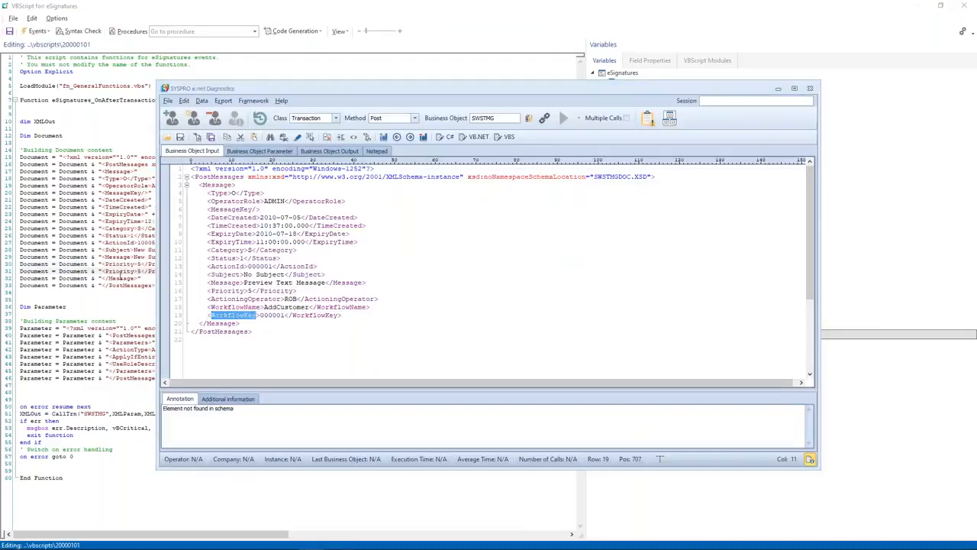
pyautogui.doubleClick(119, 271)
pyautogui.hotkey('ctrl', 'v')
pyautogui.click(172, 275)
pyautogui.click(173, 272)
pyautogui.hotkey('ctrl', 'v')
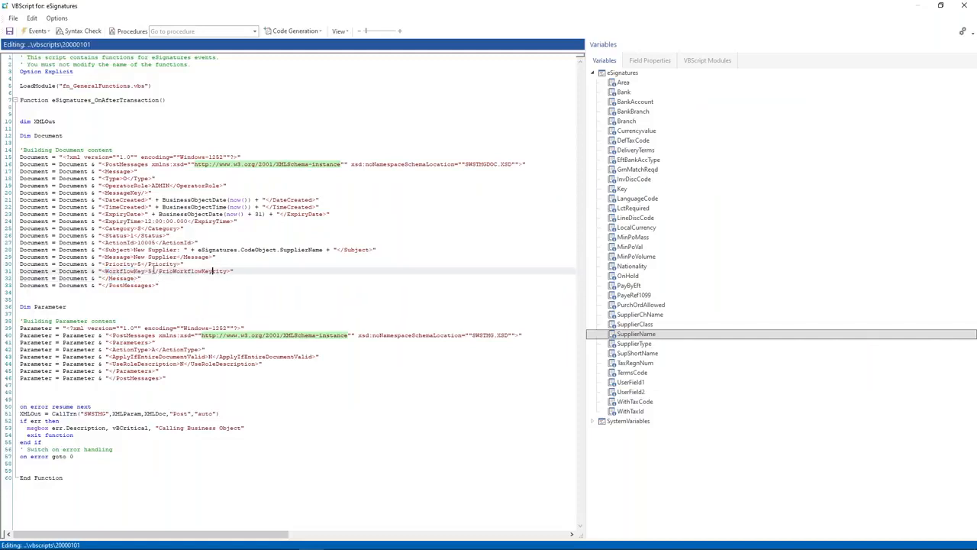
pyautogui.doubleClick(179, 273)
pyautogui.hotkey('ctrl', 'v')
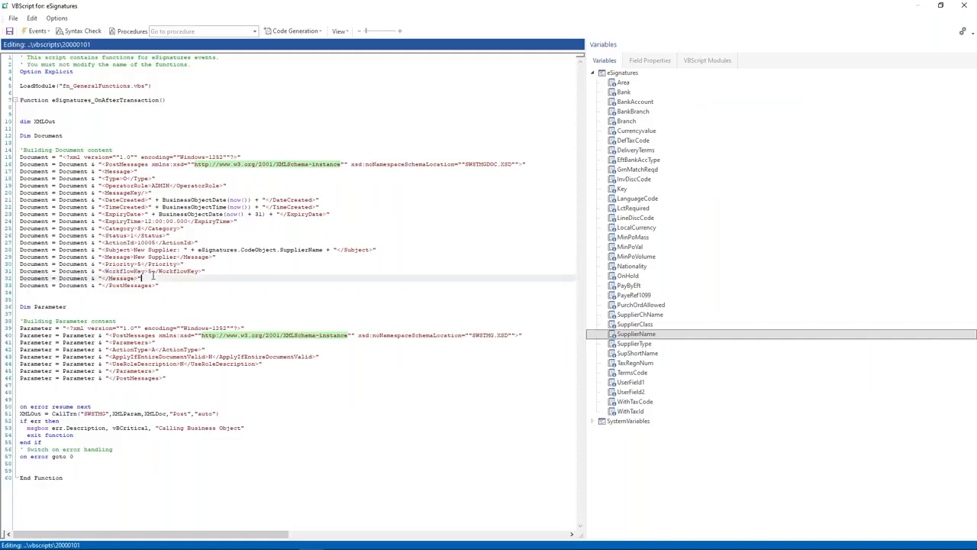
pyautogui.write('" + "')
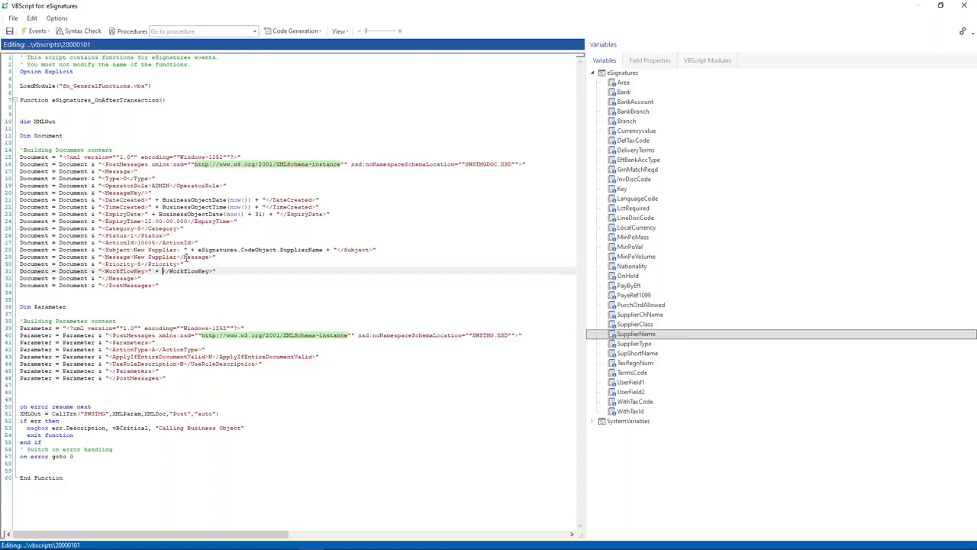
pyautogui.write('+')
pyautogui.doubleClick(622, 189)
# Step: Syntax-check and review the script, then save it and close the editor
pyautogui.click(80, 32)
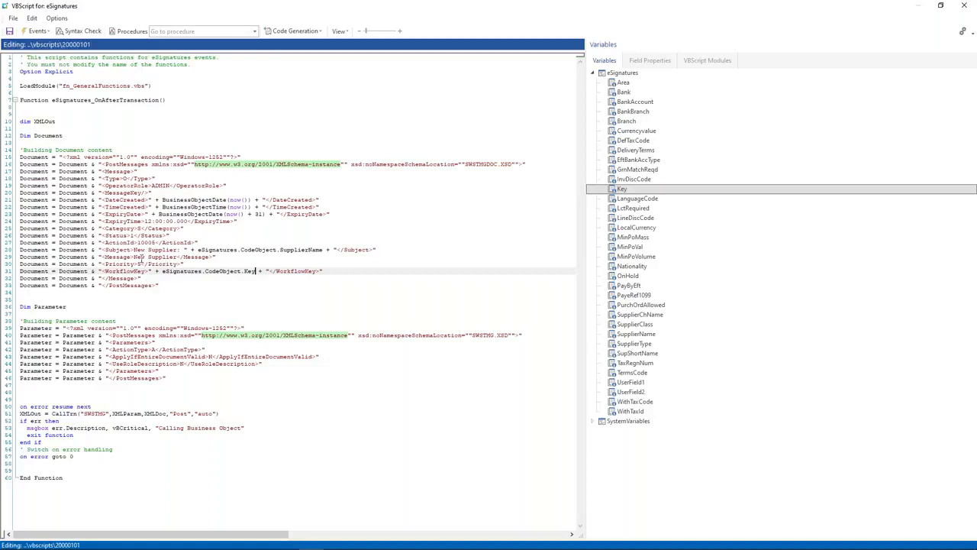
pyautogui.doubleClick(146, 242)
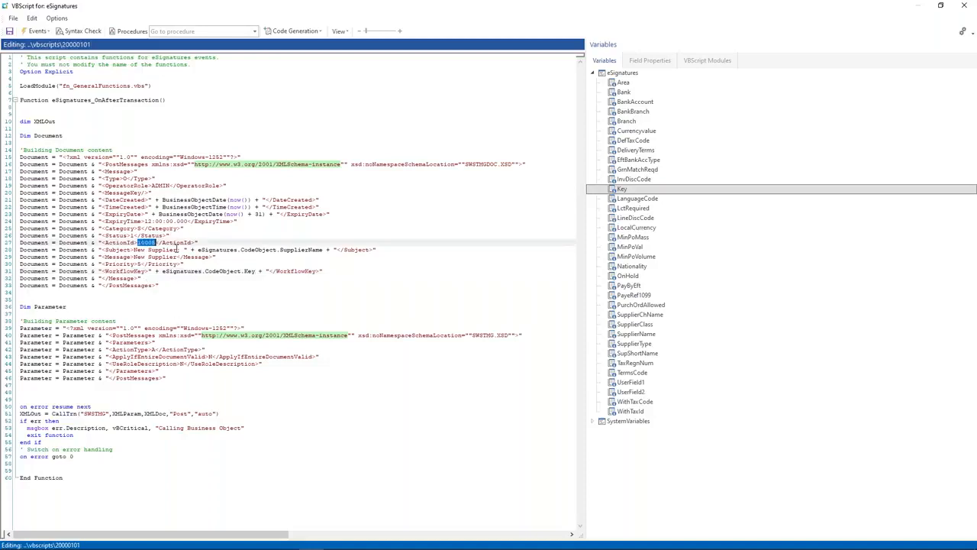
pyautogui.moveTo(169, 200); pyautogui.dragTo(265, 222)
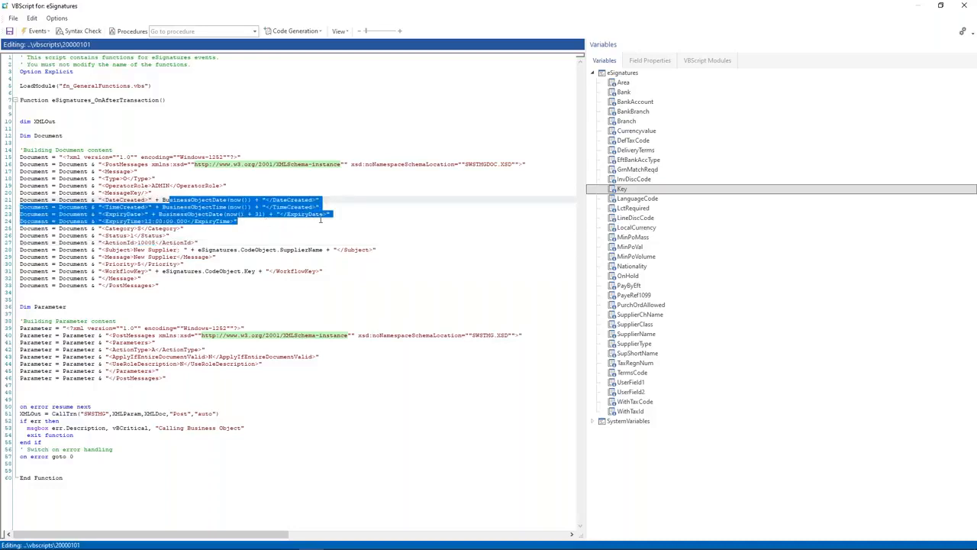
pyautogui.click(179, 286)
pyautogui.moveTo(91, 185); pyautogui.dragTo(240, 184)
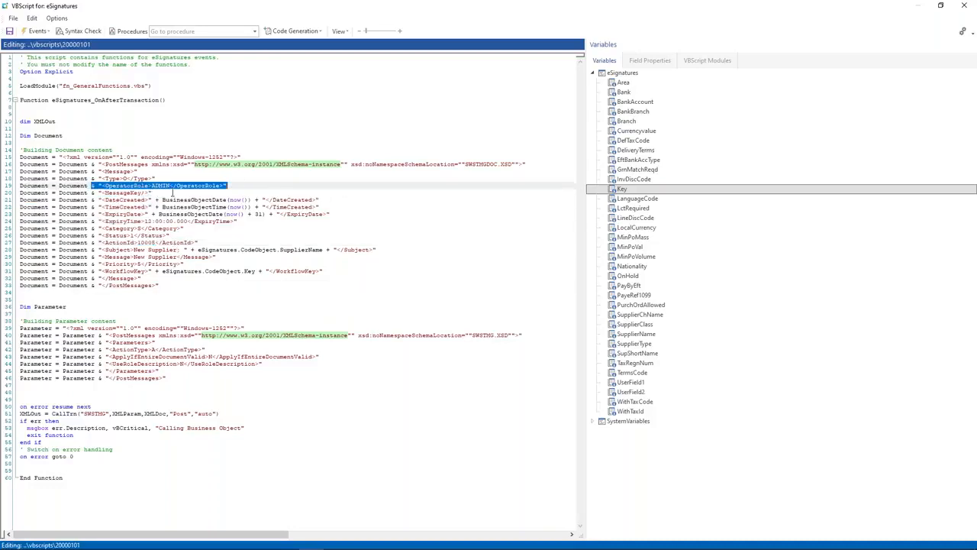
pyautogui.click(83, 180)
pyautogui.click(112, 185)
pyautogui.moveTo(145, 184); pyautogui.dragTo(144, 182)
pyautogui.click(135, 188)
pyautogui.click(158, 207)
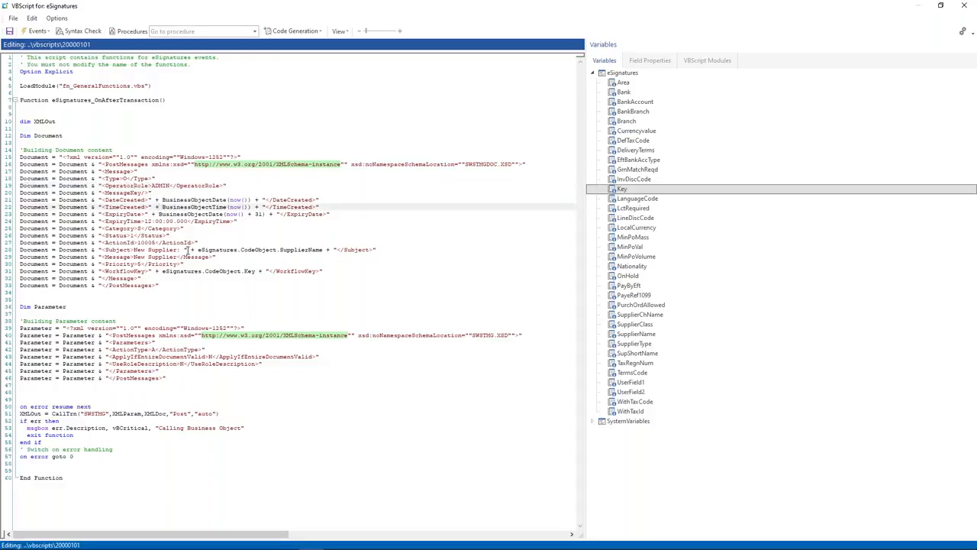
pyautogui.click(183, 363)
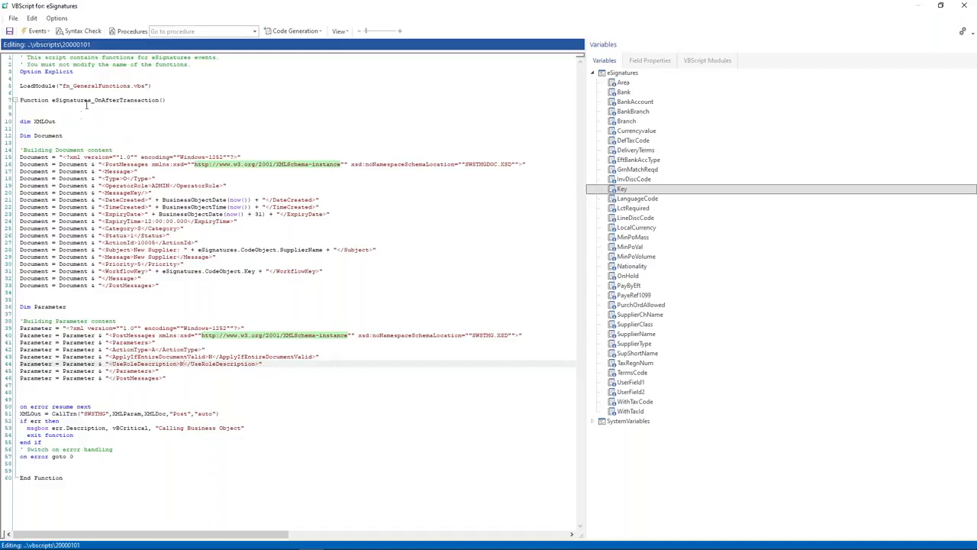
pyautogui.click(9, 30)
pyautogui.click(360, 177)
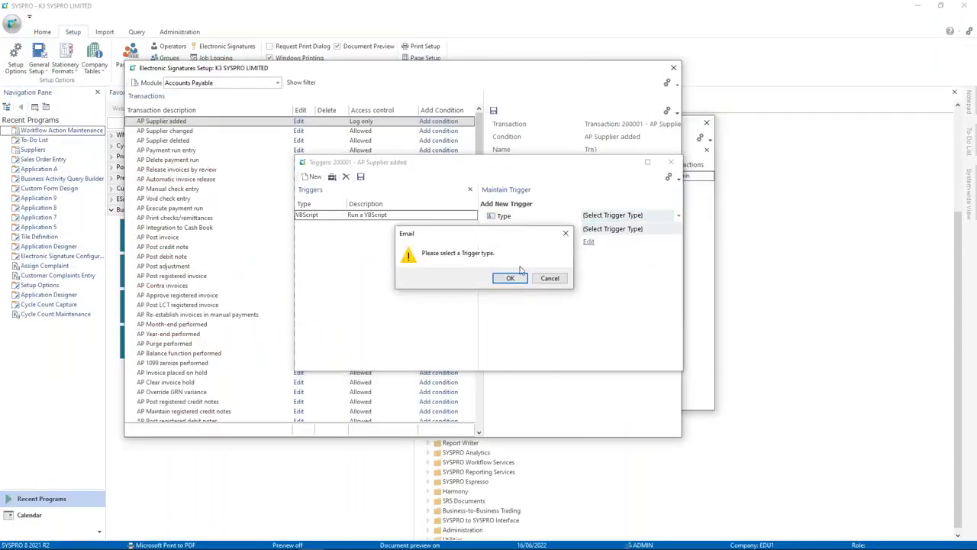
# Step: Dismiss the trigger type warning, close the eSignature setup windows and exit SYSPRO
pyautogui.click(516, 276)
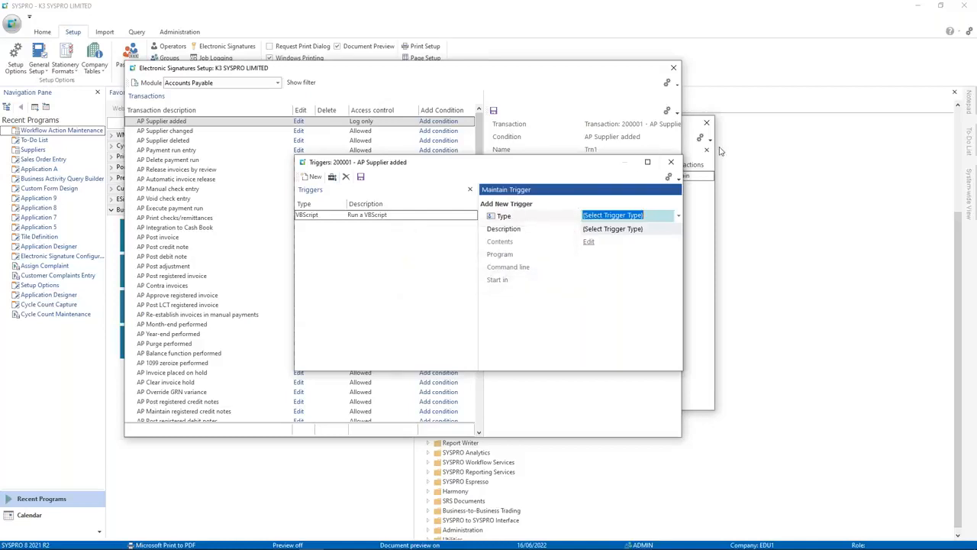
pyautogui.click(671, 167)
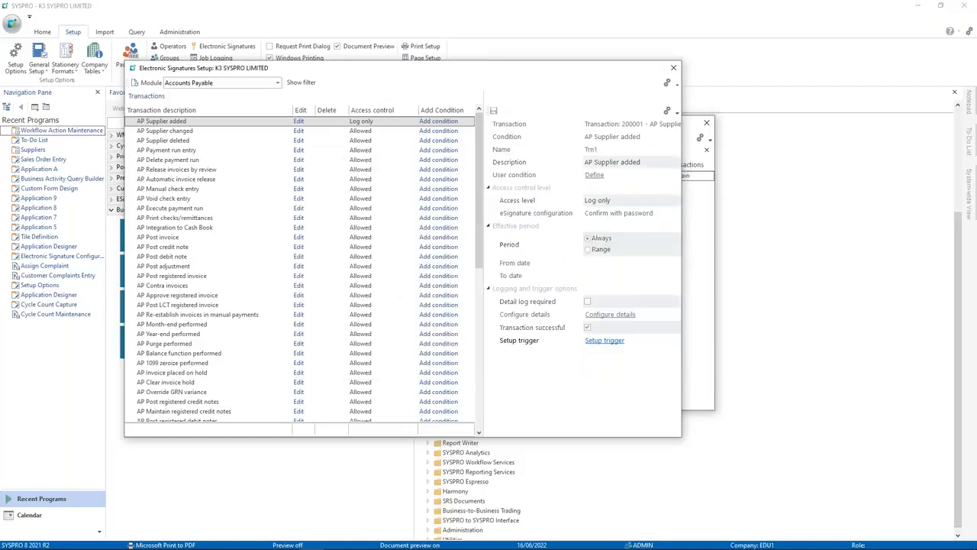
pyautogui.click(674, 68)
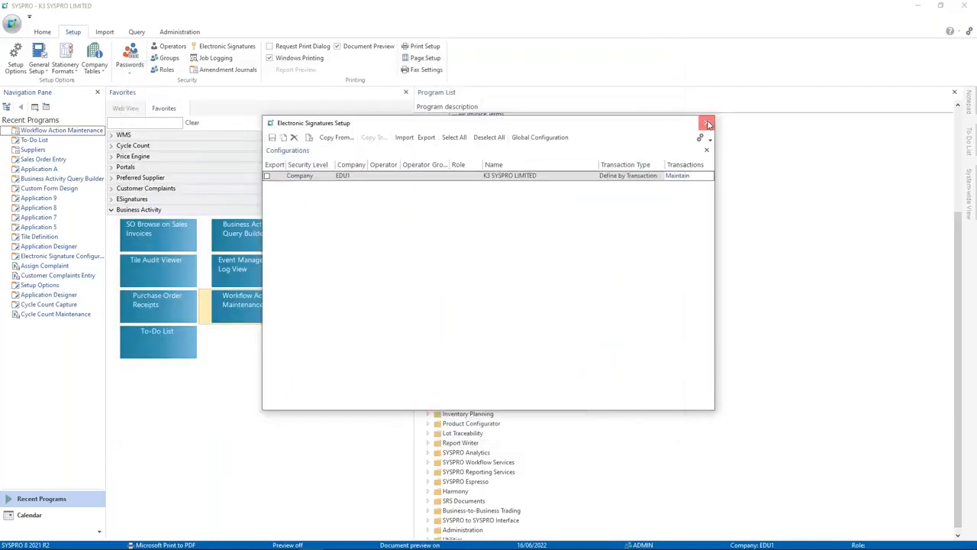
pyautogui.click(706, 123)
pyautogui.click(511, 294)
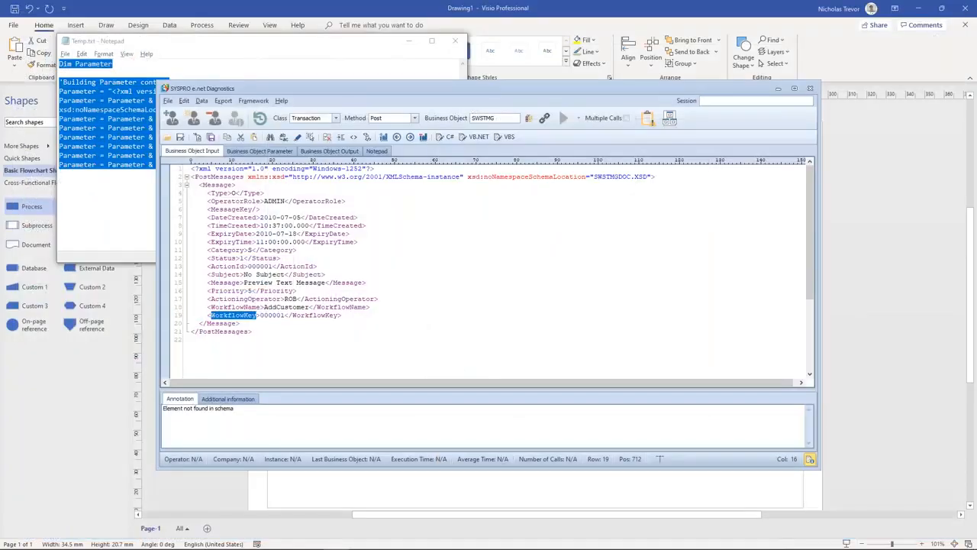
# Step: Relaunch SYSPRO 8 and log in as ADMIN to company EDU1
pyautogui.click(311, 540)
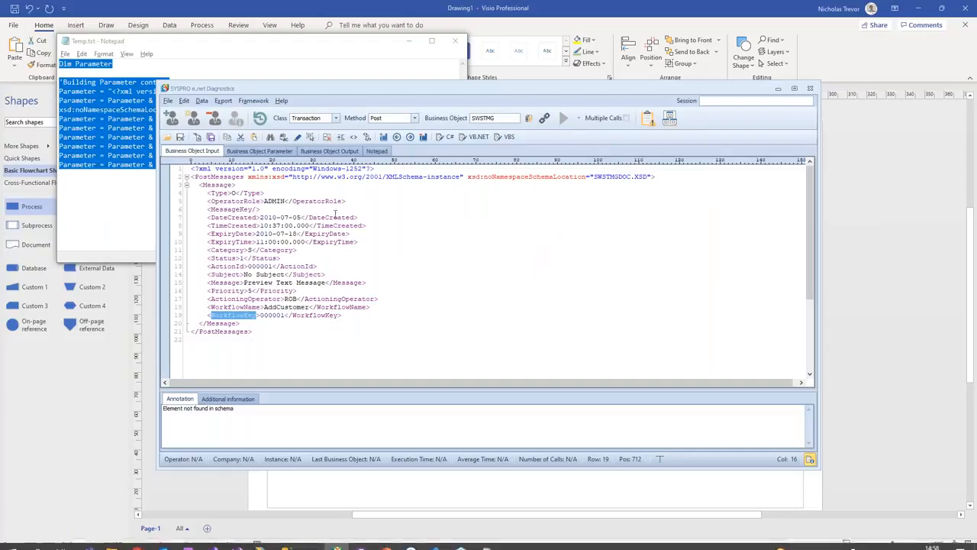
pyautogui.write('ADMIN')
pyautogui.press('Tab')
pyautogui.press('Tab')
pyautogui.write('EDU1')
pyautogui.press('Tab')
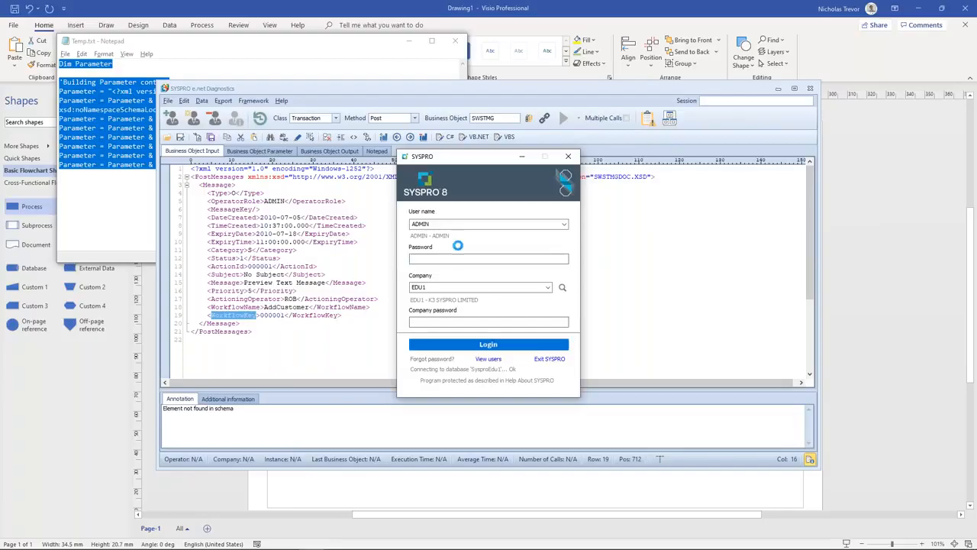
pyautogui.press('Return')
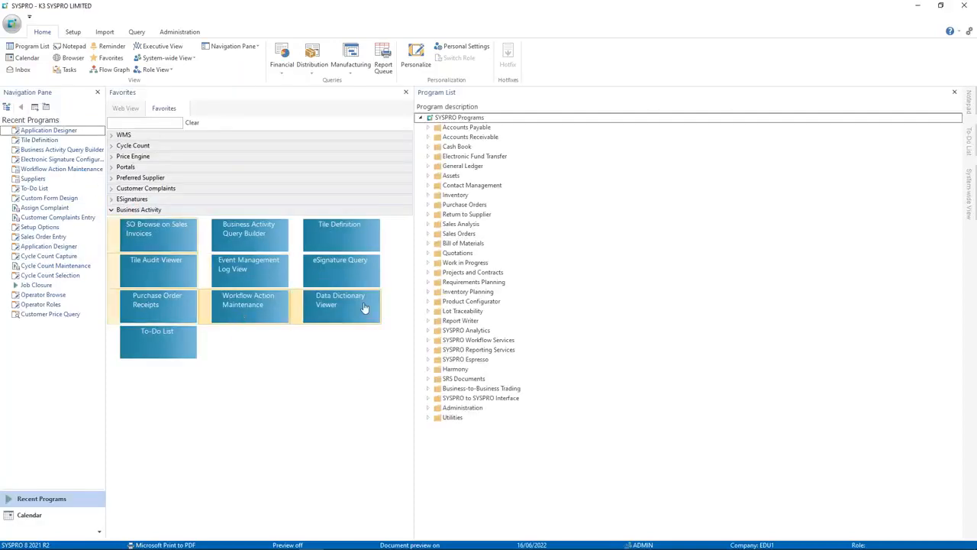
pyautogui.click(428, 128)
# Step: In Supplier maintenance, create supplier 0000994 copying values from supplier 0000995
pyautogui.click(436, 194)
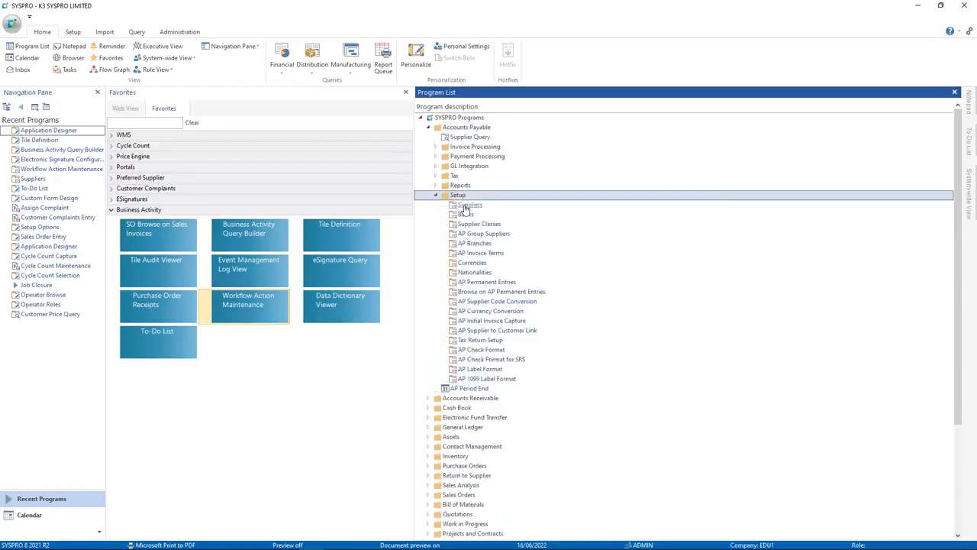
pyautogui.click(469, 204)
pyautogui.write('995')
pyautogui.press('Tab')
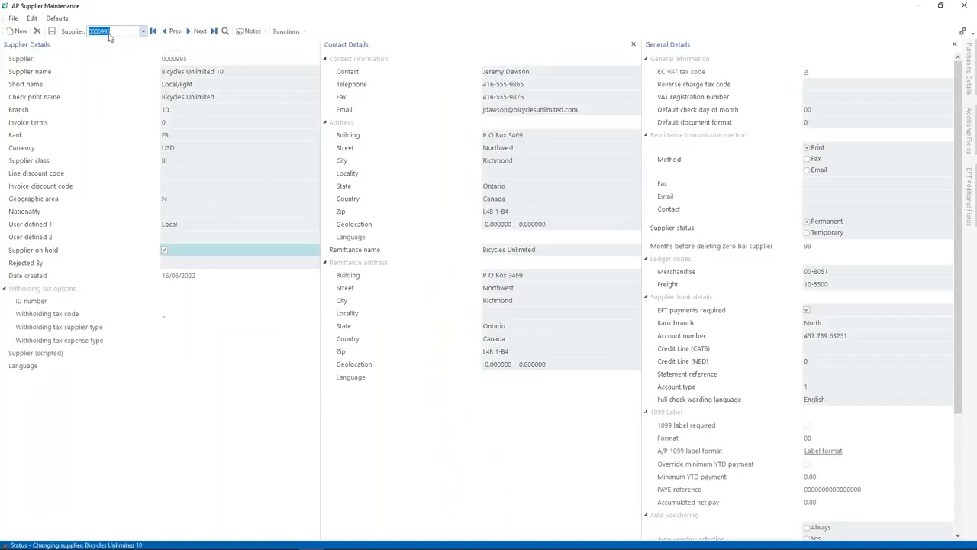
pyautogui.write('994')
pyautogui.press('Tab')
pyautogui.click(509, 294)
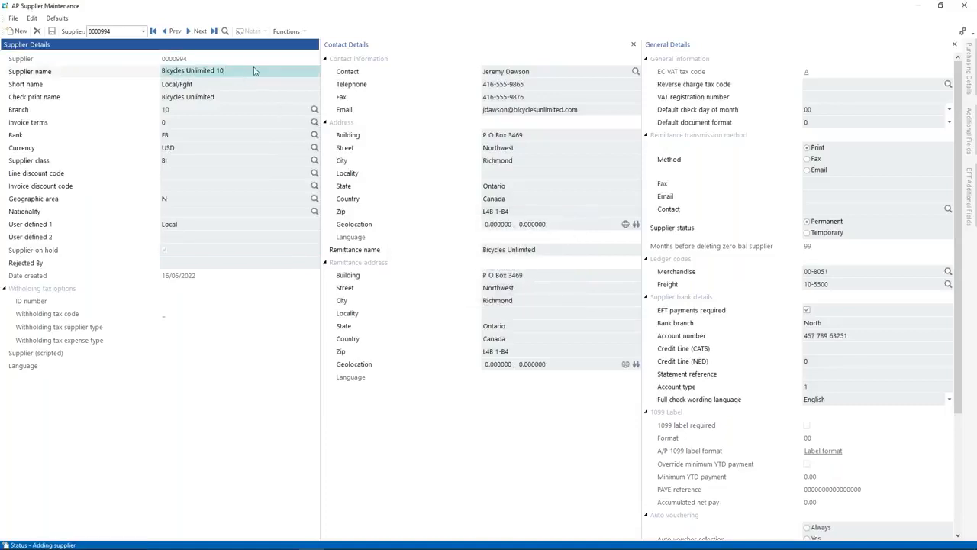
# Step: Rename it Bicycles Unlimited 9, save, dismiss the undefined variable error and link an existing contact
pyautogui.press('BackSpace')
pyautogui.press('BackSpace')
pyautogui.write('9')
pyautogui.press('Tab')
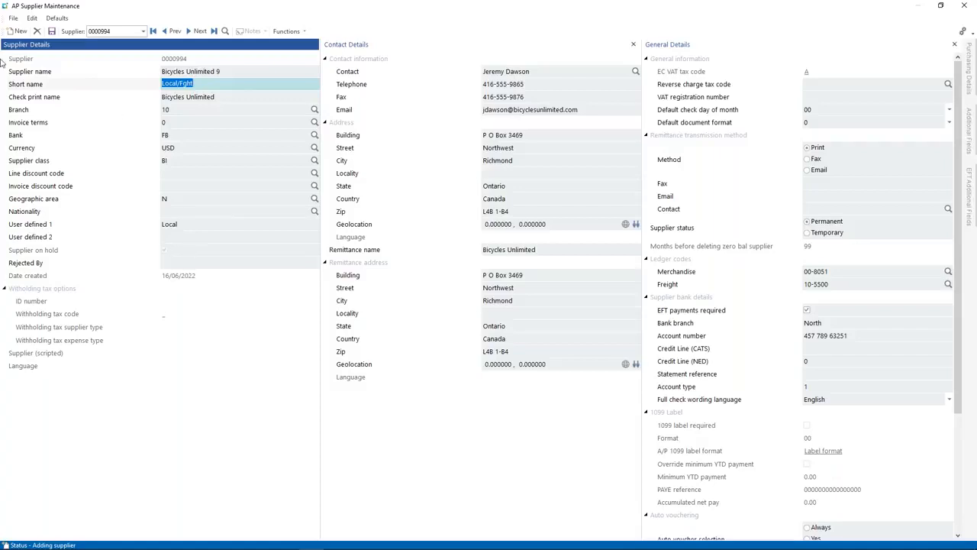
pyautogui.click(51, 30)
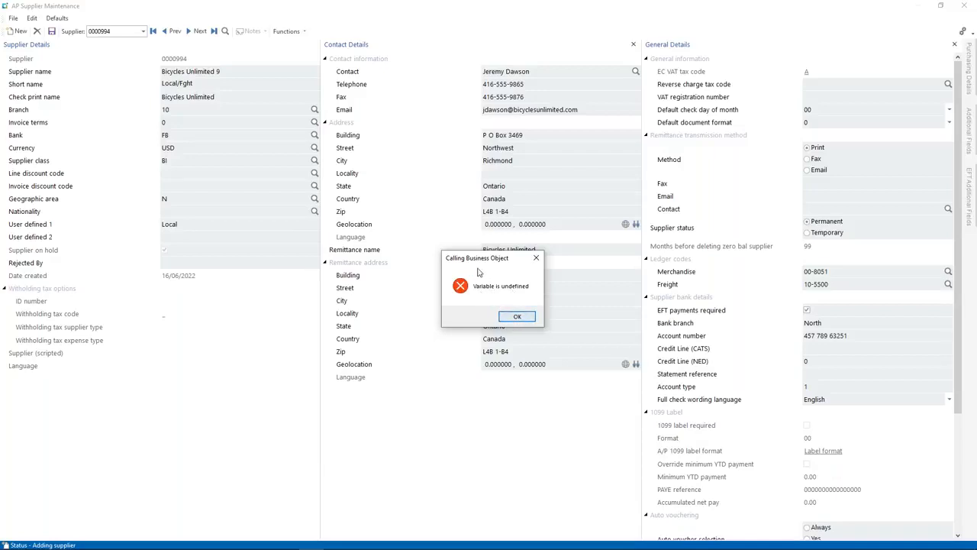
pyautogui.click(516, 317)
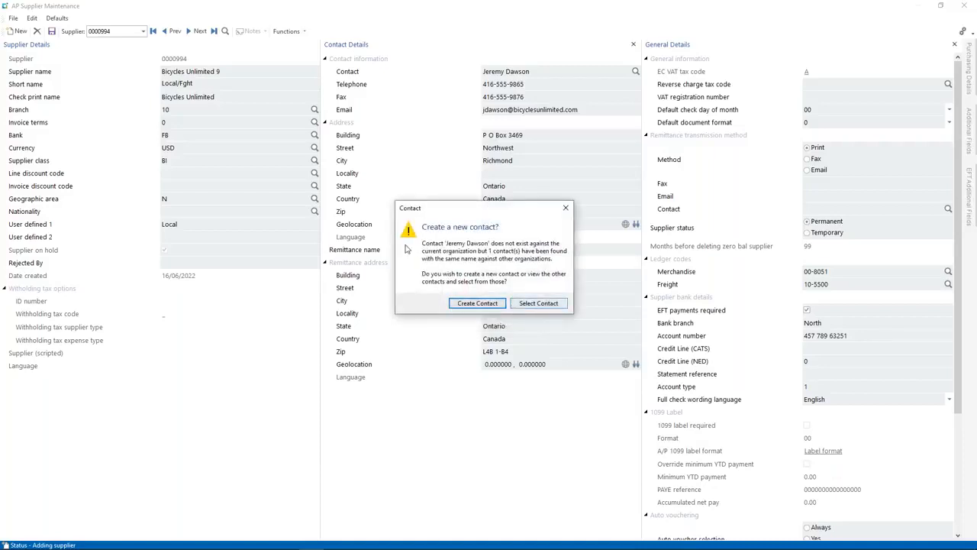
pyautogui.click(523, 303)
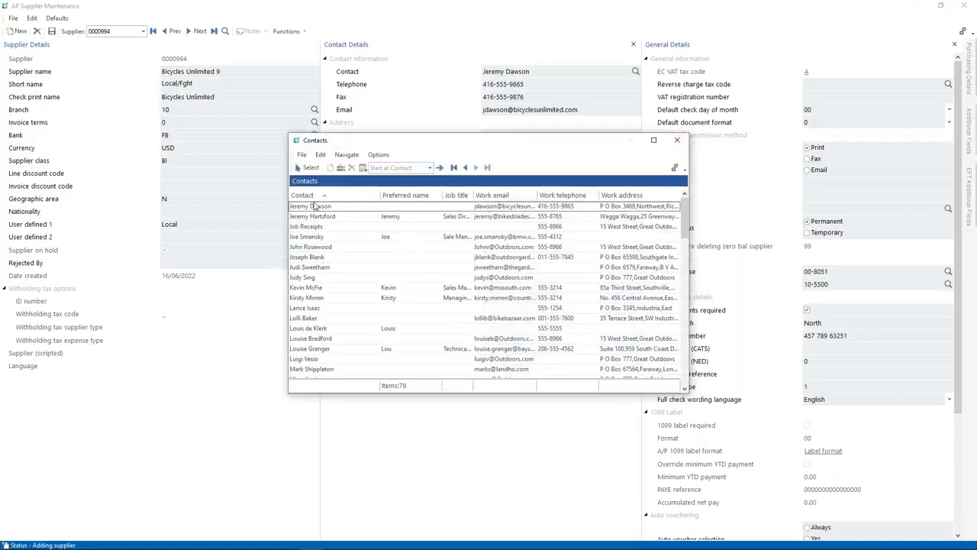
pyautogui.doubleClick(312, 207)
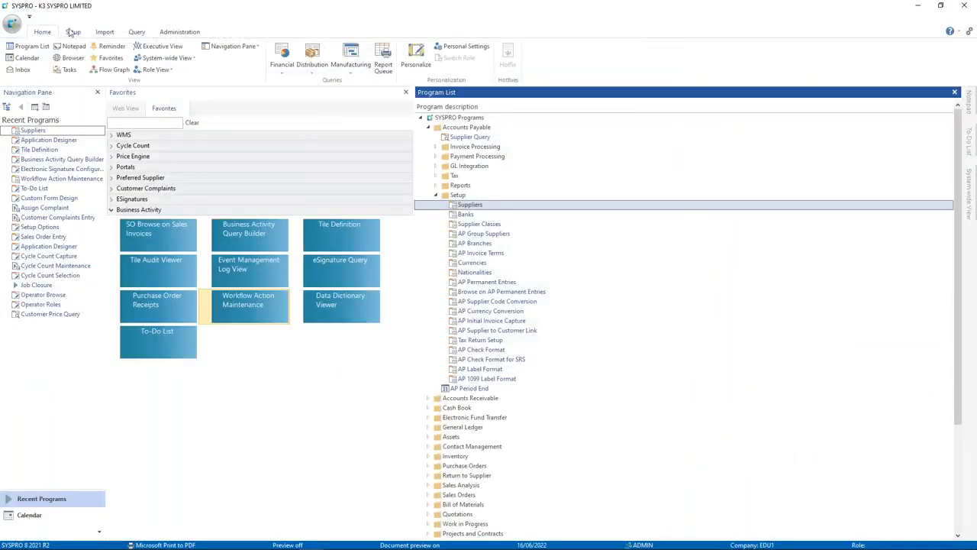
# Step: Open the VBScript trigger code for the Accounts Payable 'AP Supplier added' eSignature transaction
pyautogui.click(73, 32)
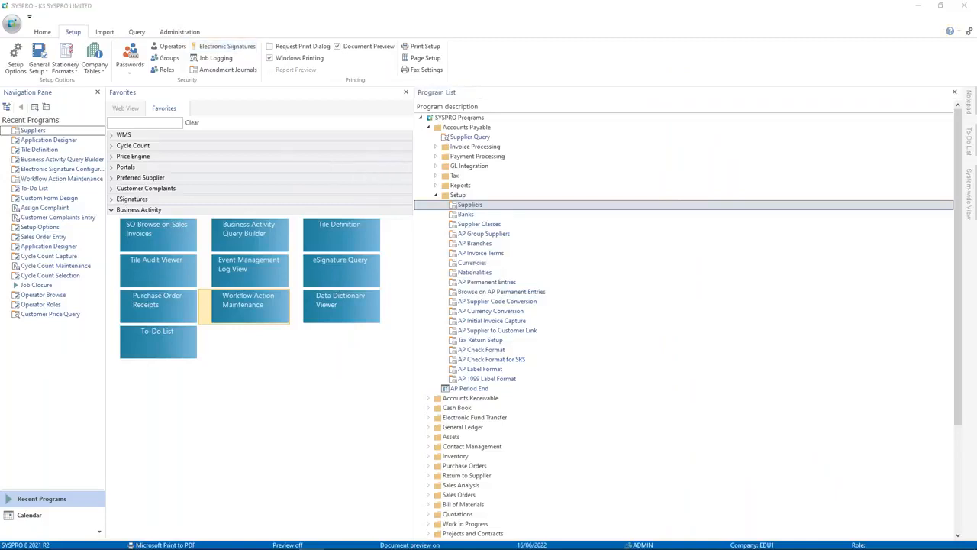
pyautogui.click(672, 177)
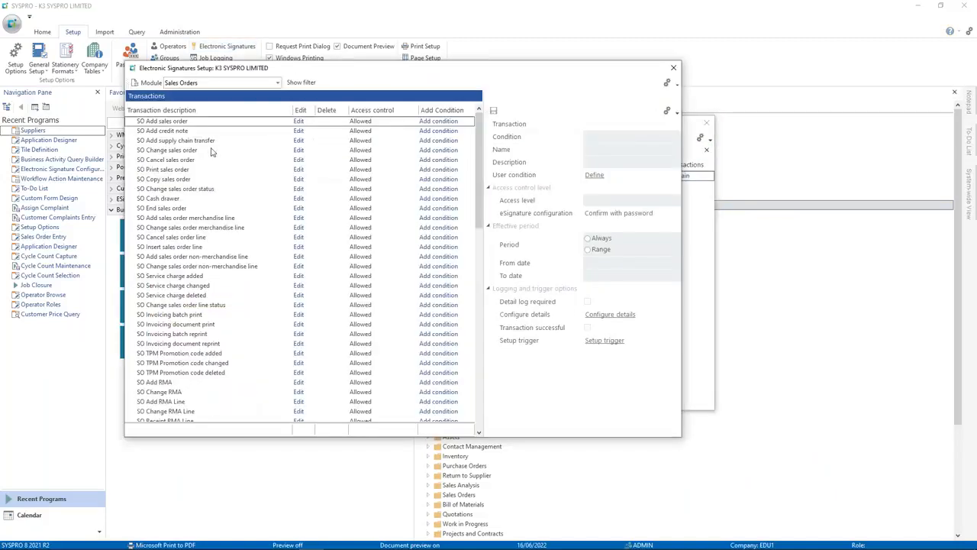
pyautogui.click(236, 84)
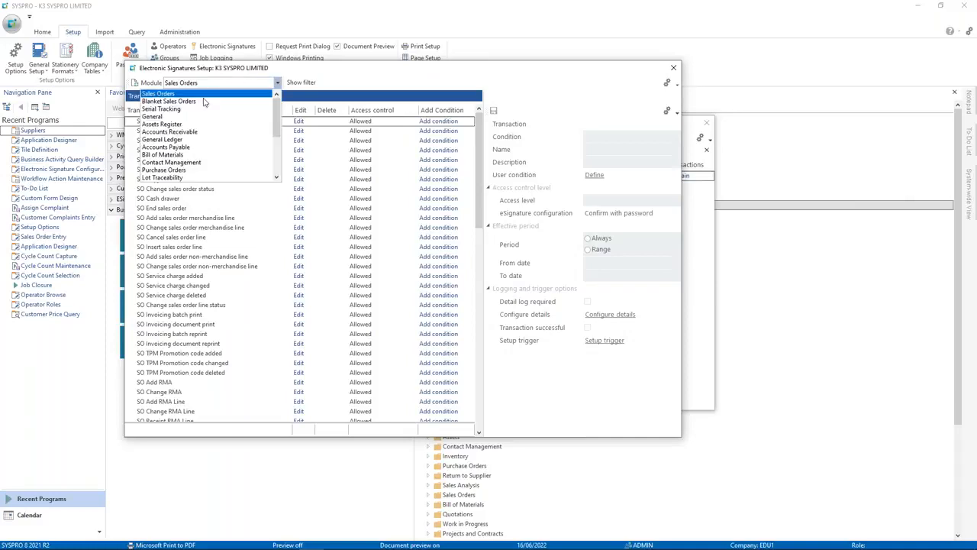
pyautogui.click(190, 148)
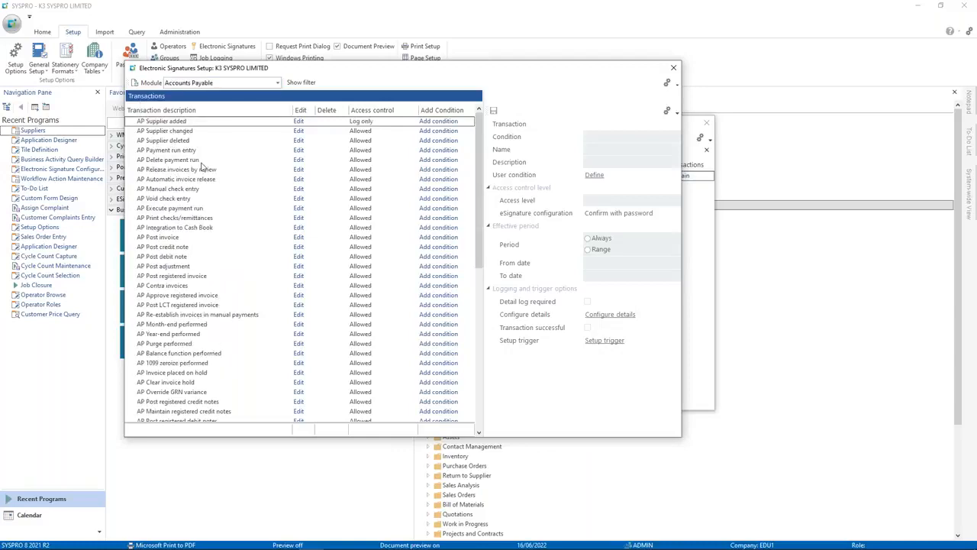
pyautogui.click(293, 122)
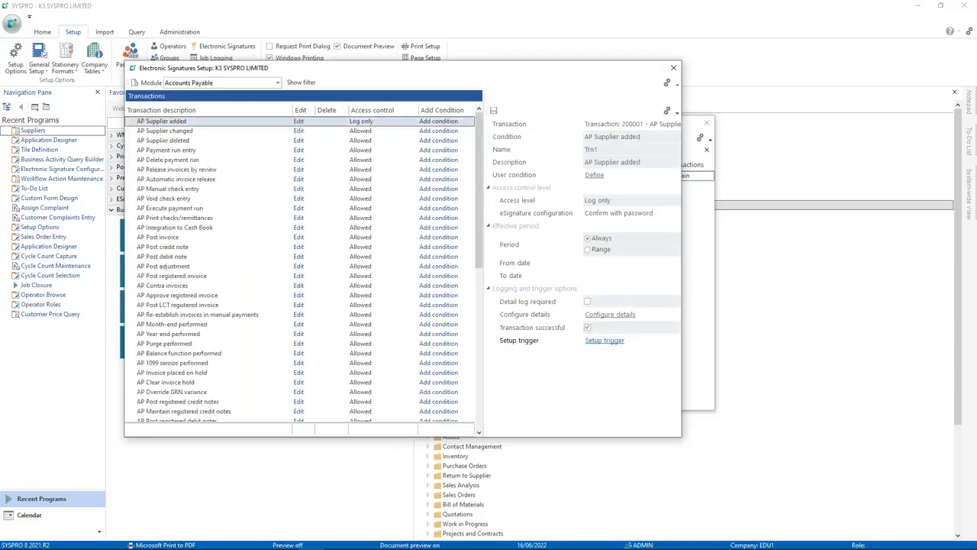
pyautogui.click(604, 340)
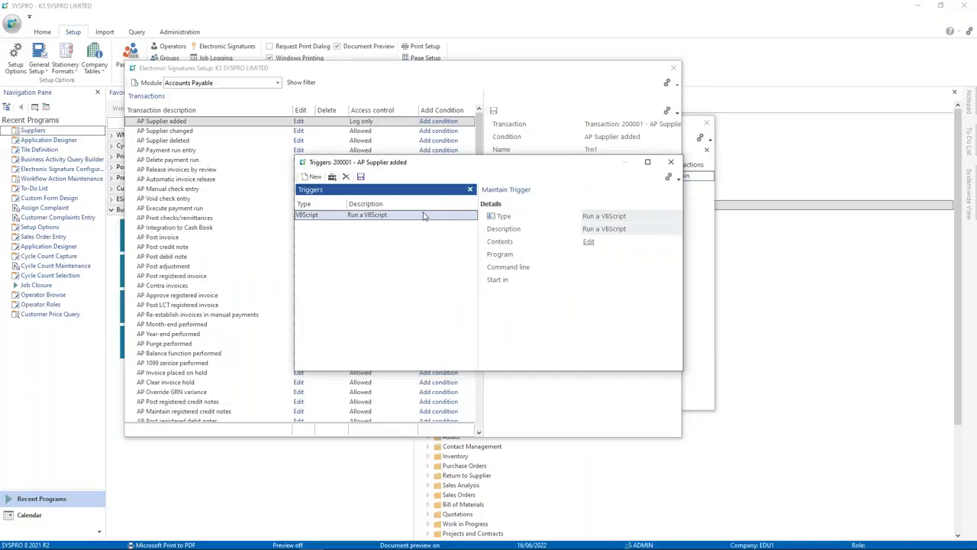
pyautogui.click(589, 241)
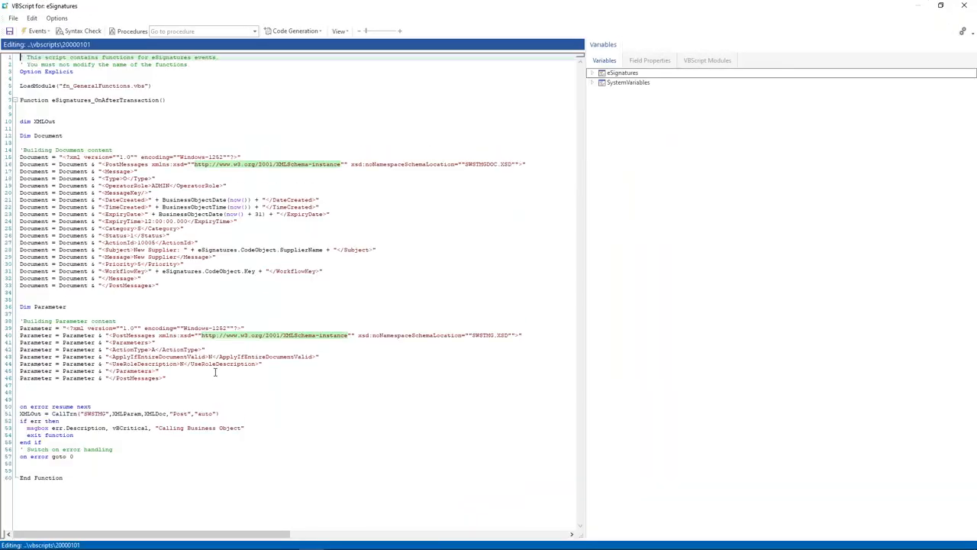
# Step: In the CallTrn line, replace XMLParam with Parameter and XMLDoc with Document
pyautogui.doubleClick(46, 307)
pyautogui.hotkey('ctrl', 'c')
pyautogui.click(152, 413)
pyautogui.doubleClick(130, 413)
pyautogui.hotkey('ctrl', 'v')
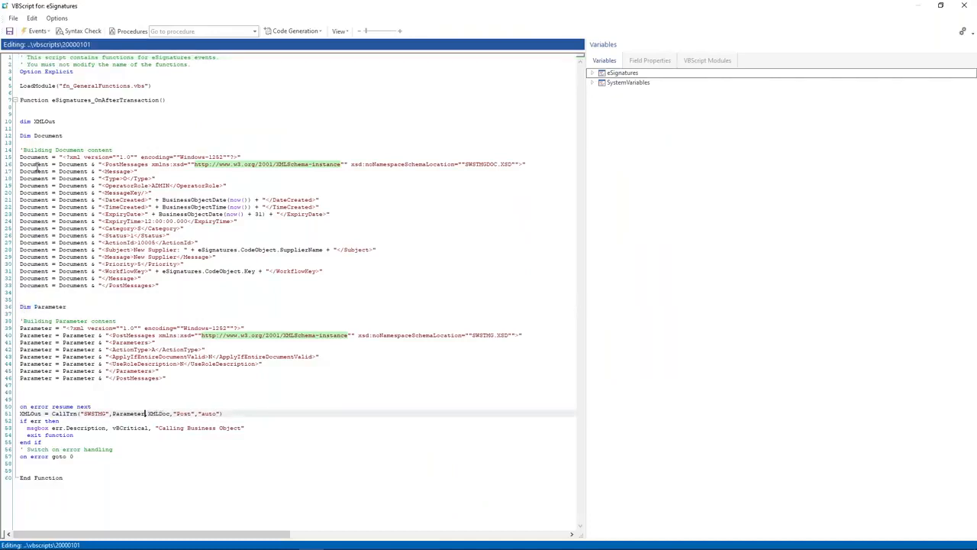
pyautogui.doubleClick(47, 136)
pyautogui.hotkey('ctrl', 'c')
pyautogui.click(159, 413)
pyautogui.doubleClick(158, 413)
pyautogui.hotkey('ctrl', 'v')
# Step: Review the edited lines, save the trigger and transaction settings, and close the eSignature windows
pyautogui.moveTo(186, 385); pyautogui.dragTo(36, 307)
pyautogui.click(181, 350)
pyautogui.moveTo(94, 396); pyautogui.dragTo(175, 424)
pyautogui.click(174, 448)
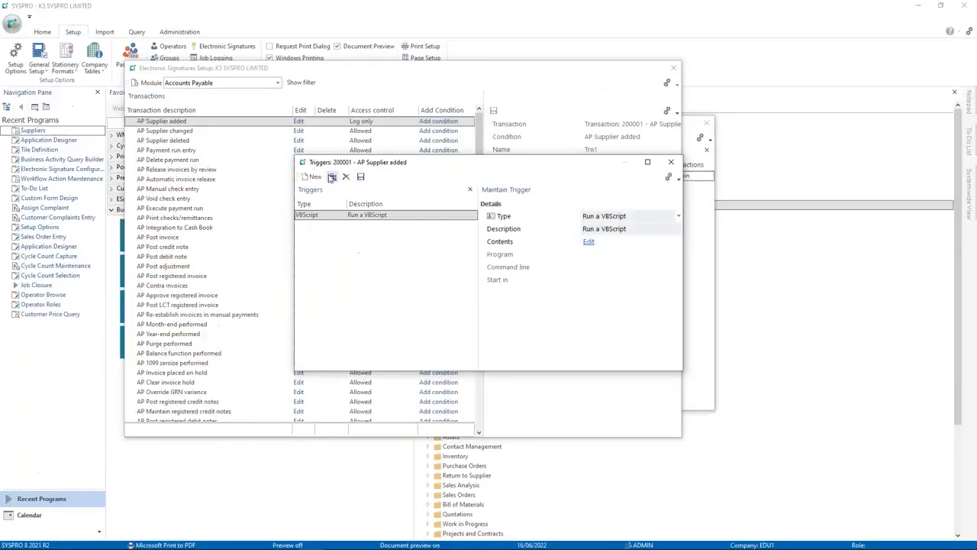
pyautogui.click(361, 177)
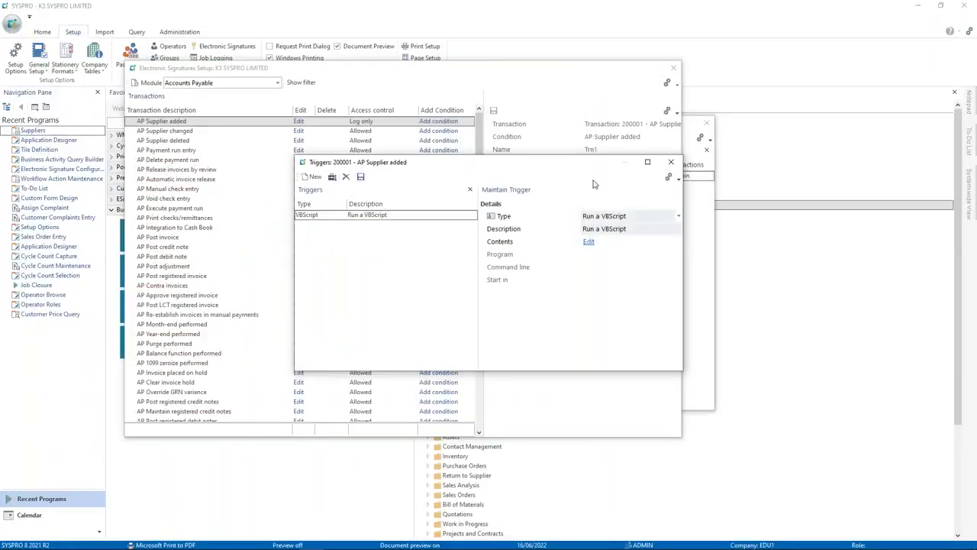
pyautogui.click(670, 164)
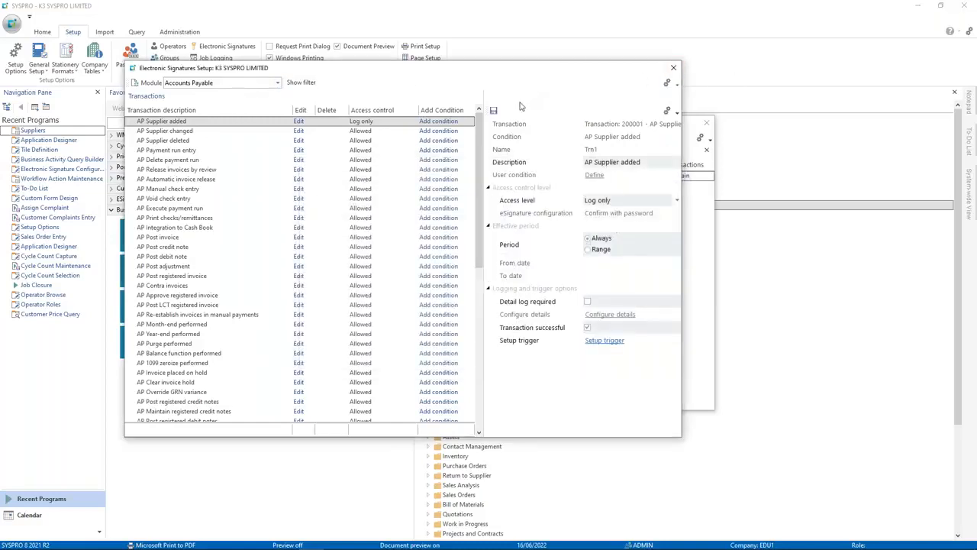
pyautogui.click(498, 110)
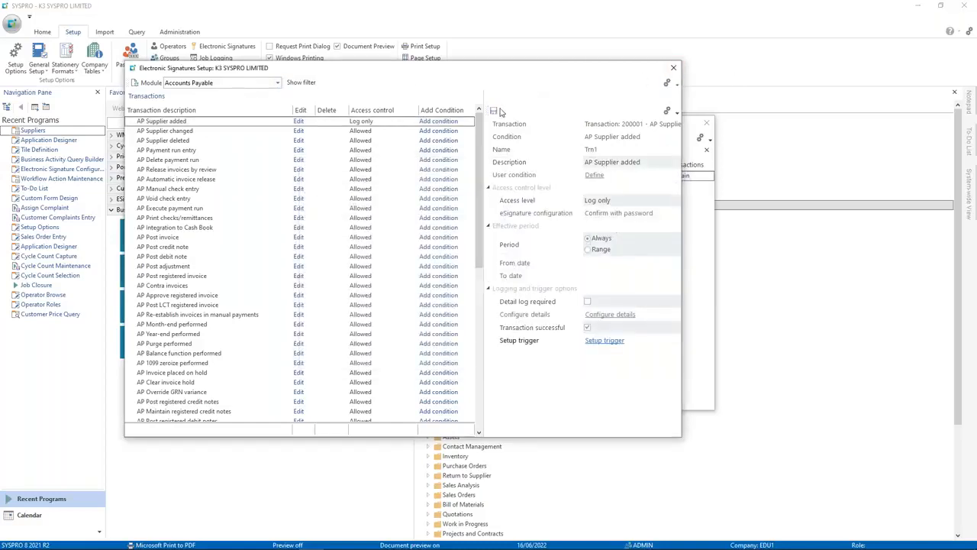
pyautogui.click(674, 67)
pyautogui.click(706, 125)
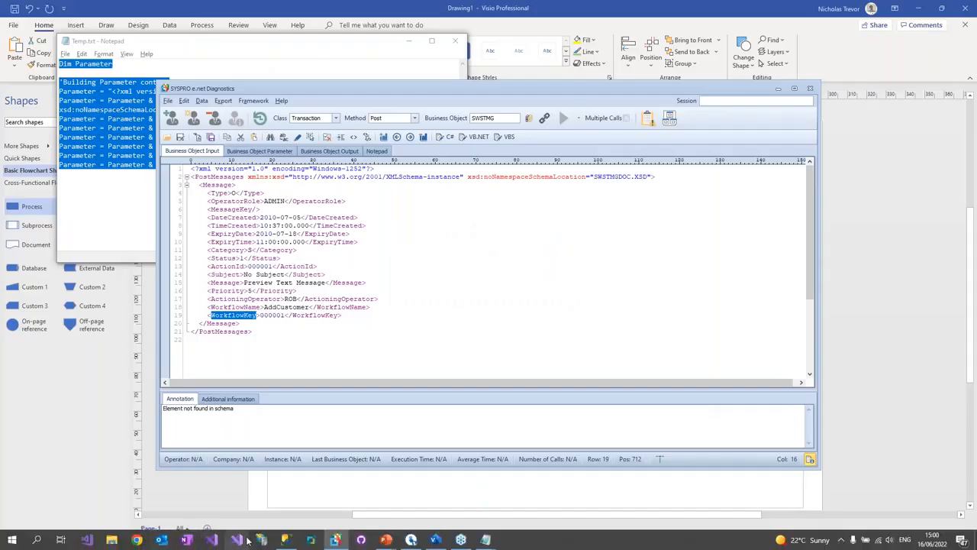
# Step: Relaunch SYSPRO 8 and log in as admin to company EDU1
pyautogui.click(309, 540)
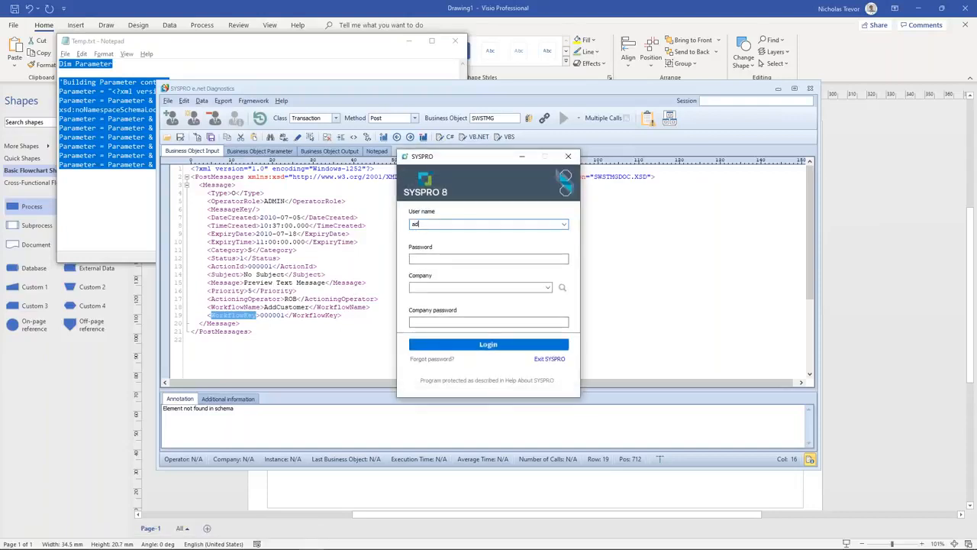
pyautogui.write('admin')
pyautogui.press('Tab')
pyautogui.press('Tab')
pyautogui.write('e')
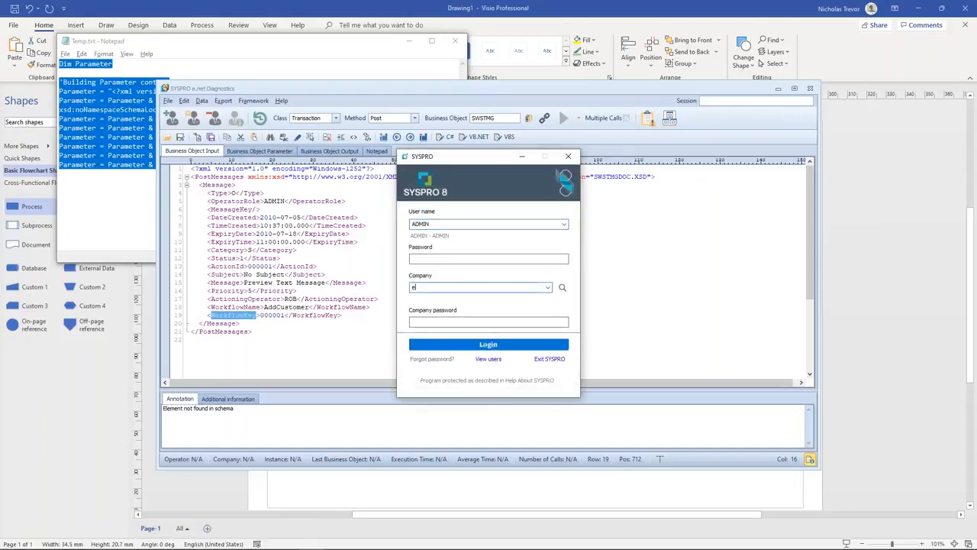
pyautogui.press('Tab')
pyautogui.press('Return')
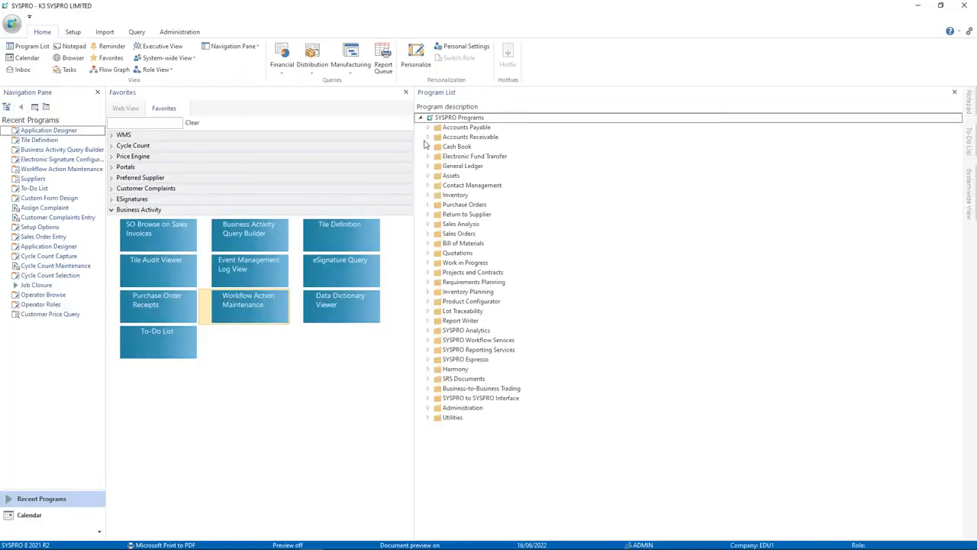
# Step: In supplier maintenance, create new supplier 0000993 copying supplier 0000995's values
pyautogui.click(427, 128)
pyautogui.doubleClick(457, 194)
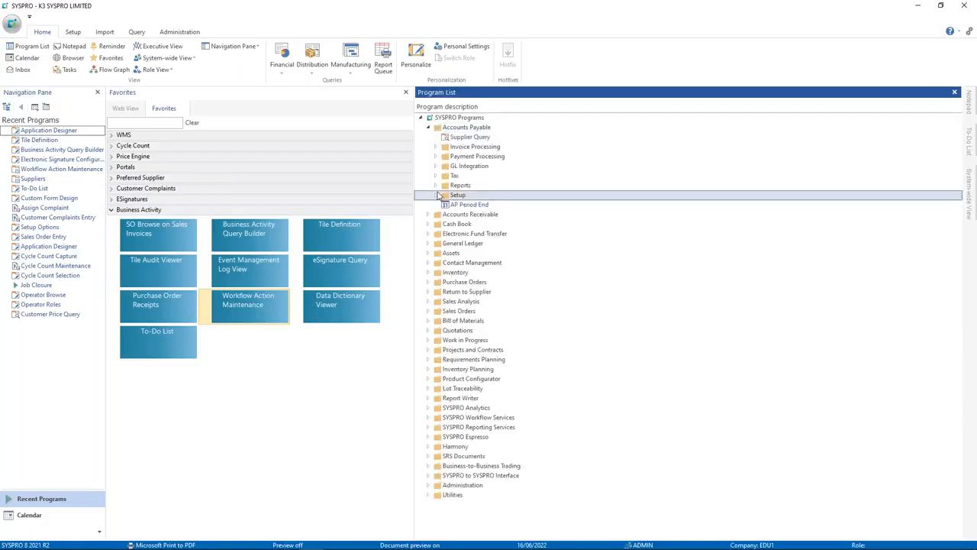
pyautogui.click(469, 205)
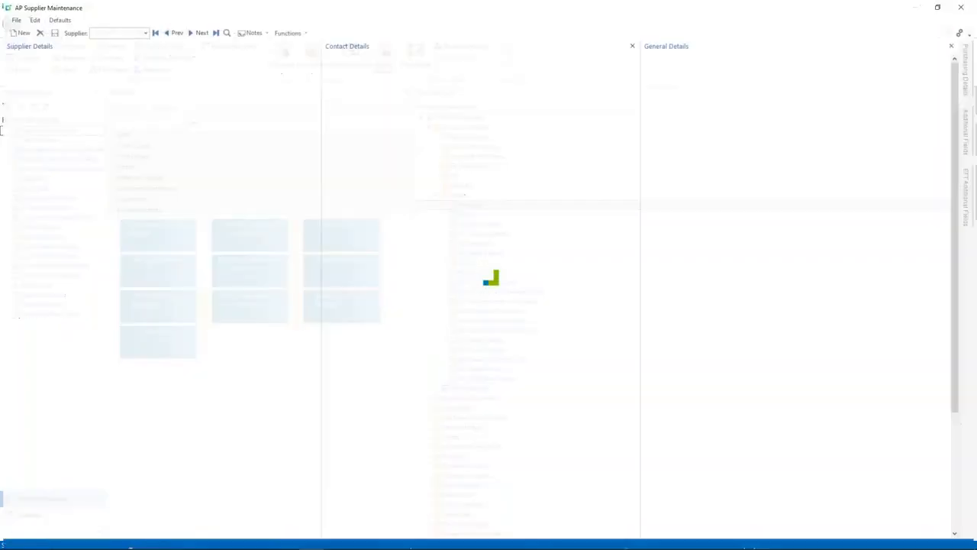
pyautogui.write('995')
pyautogui.press('Tab')
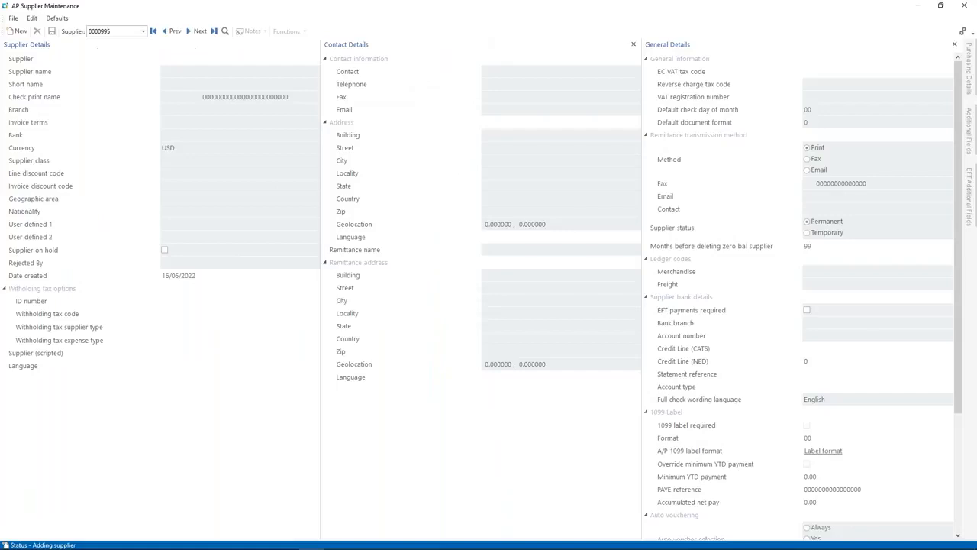
pyautogui.click(114, 32)
pyautogui.write('993')
pyautogui.press('Tab')
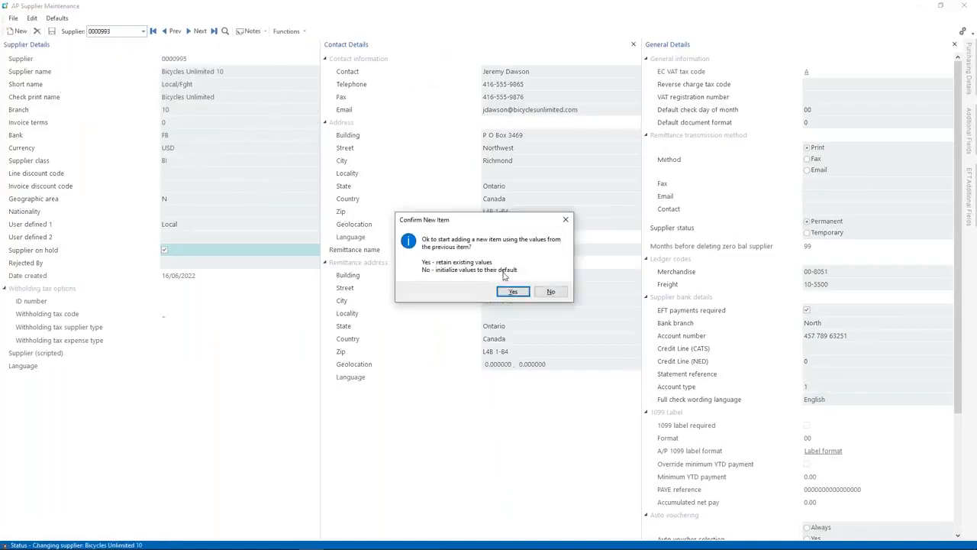
pyautogui.click(512, 292)
# Step: Name it Bicycles Unlimited 8, save it with the existing contact, then open the To-Do list
pyautogui.click(239, 73)
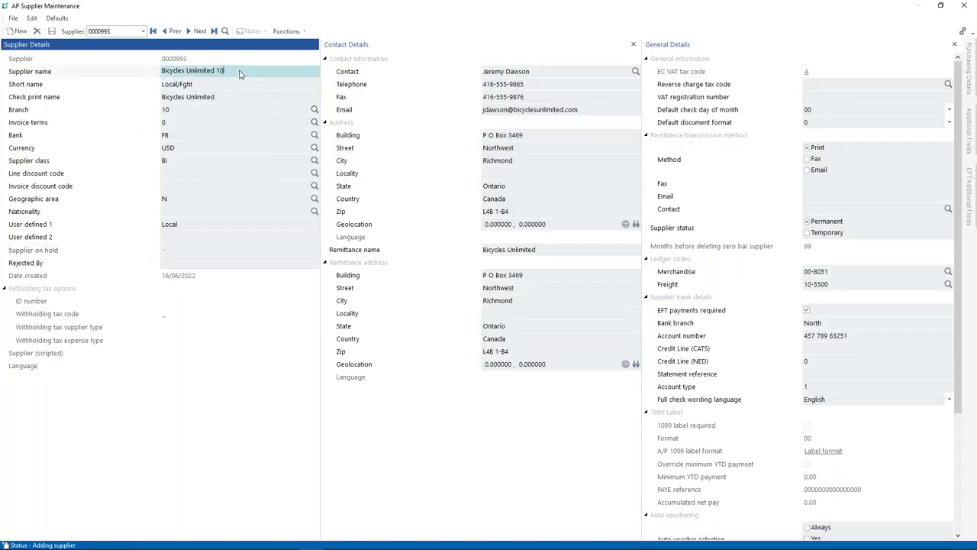
pyautogui.write('8')
pyautogui.press('Tab')
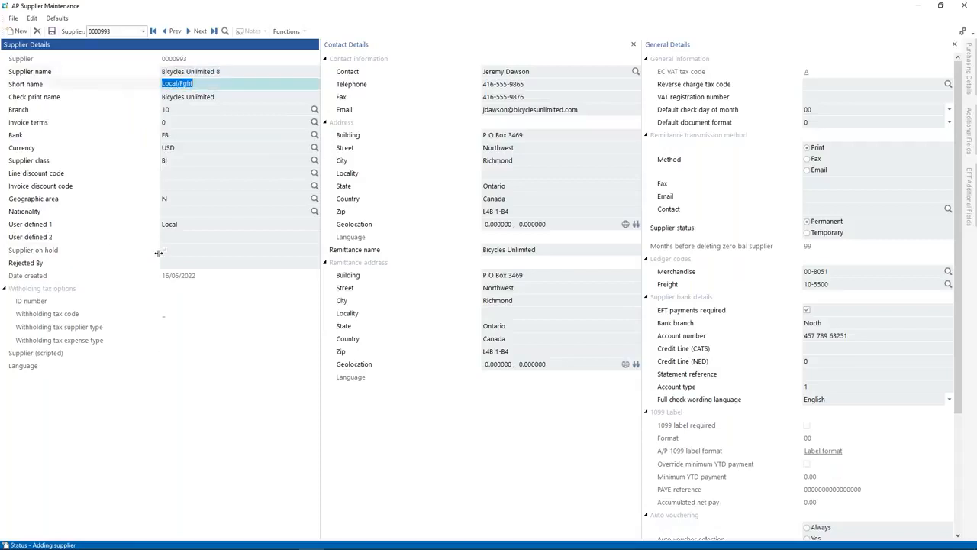
pyautogui.click(51, 31)
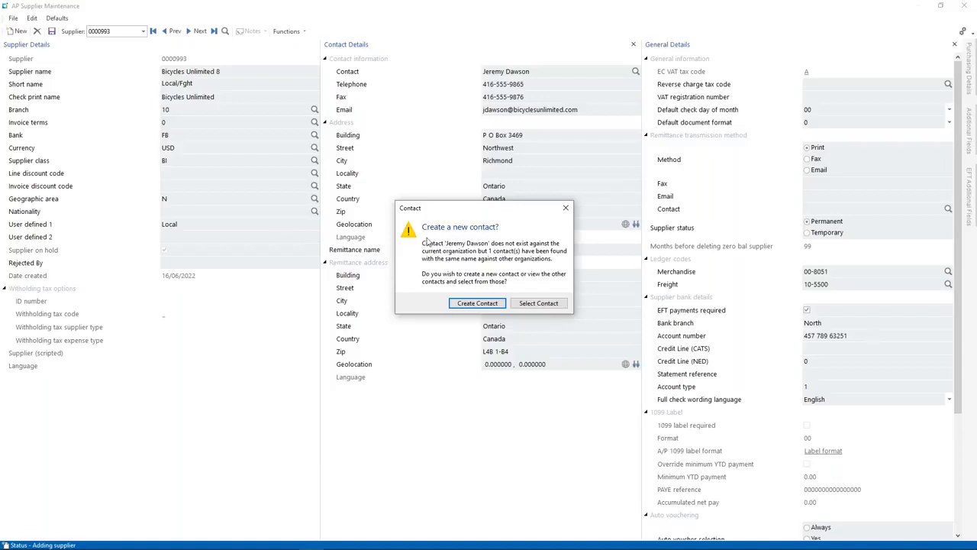
pyautogui.click(518, 306)
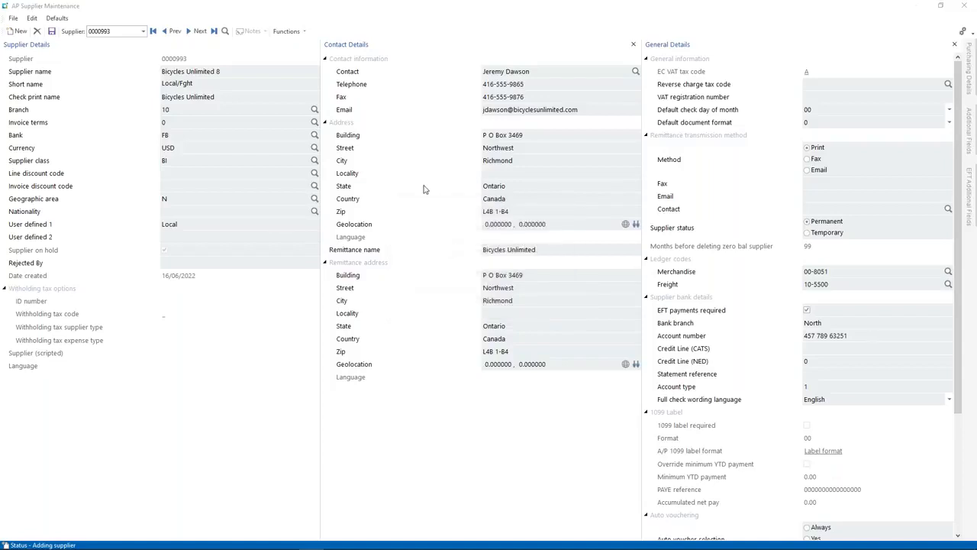
pyautogui.doubleClick(309, 207)
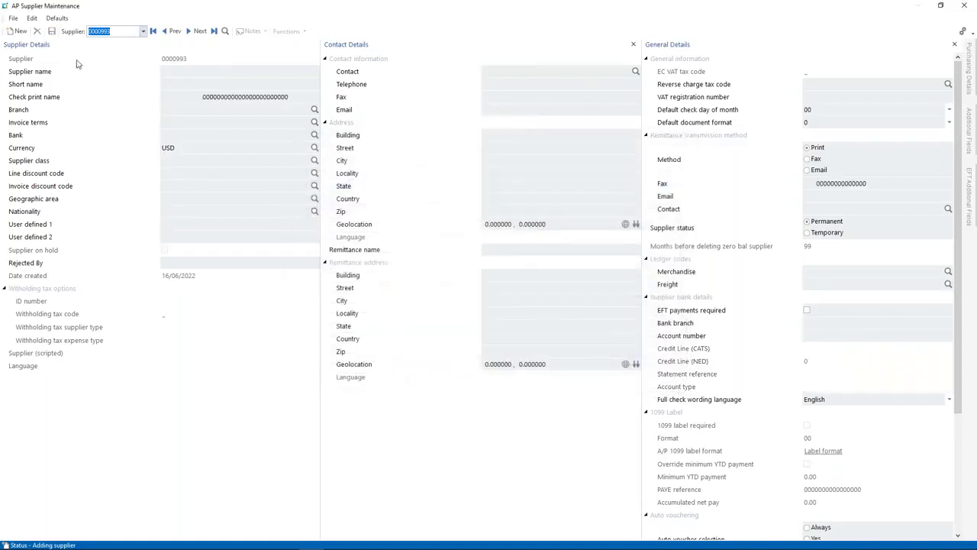
pyautogui.click(964, 7)
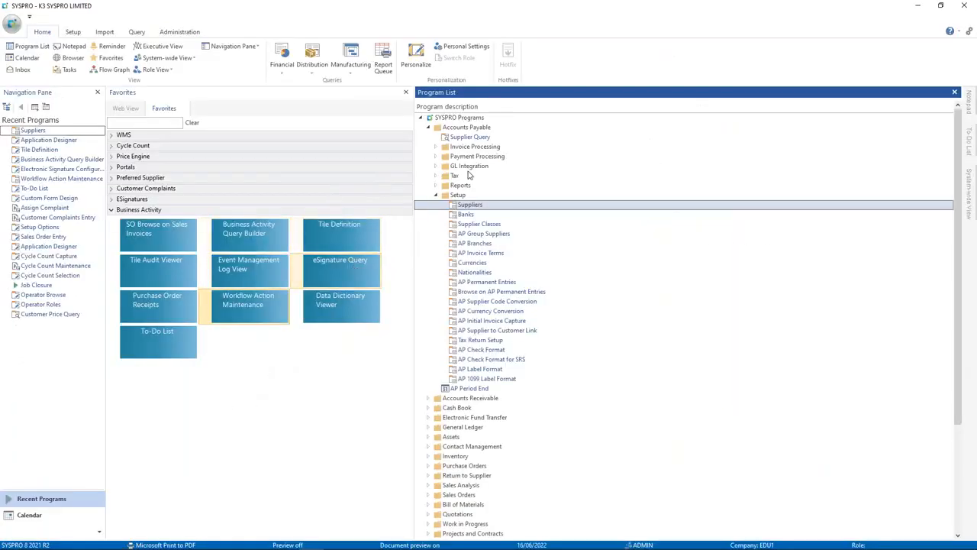
pyautogui.click(968, 142)
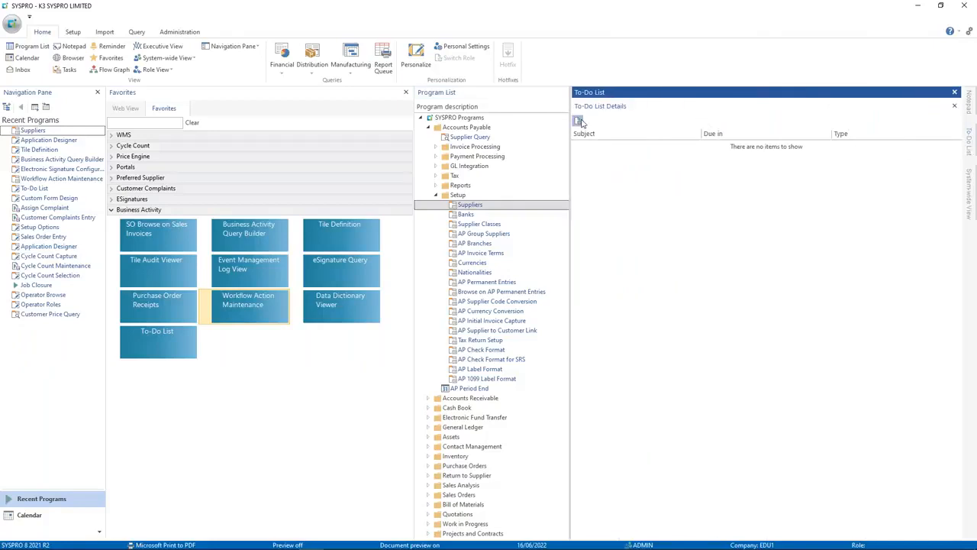
# Step: Approve the refreshed Bicycles Unlimited 8 to-do item, untick Supplier on hold, save, and close
pyautogui.click(579, 122)
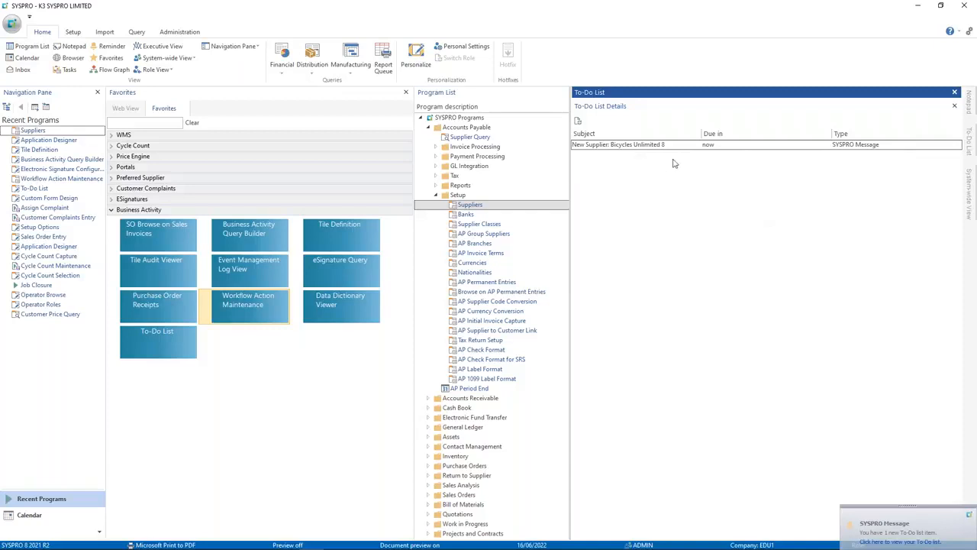
pyautogui.doubleClick(643, 146)
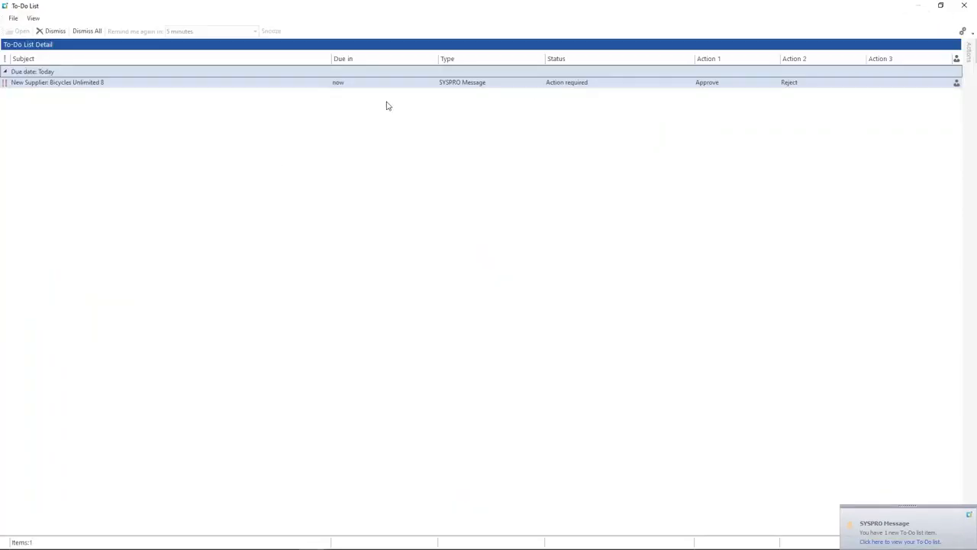
pyautogui.click(705, 83)
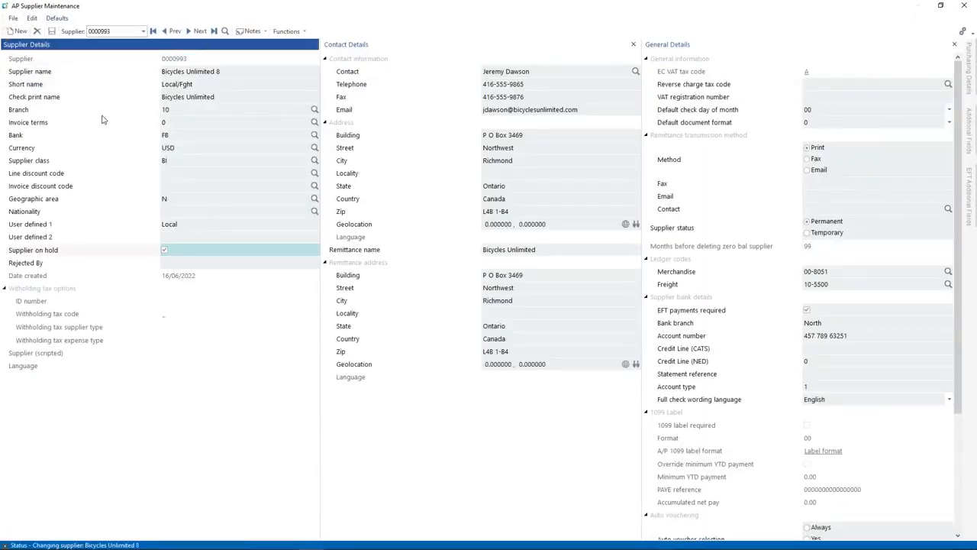
pyautogui.click(165, 252)
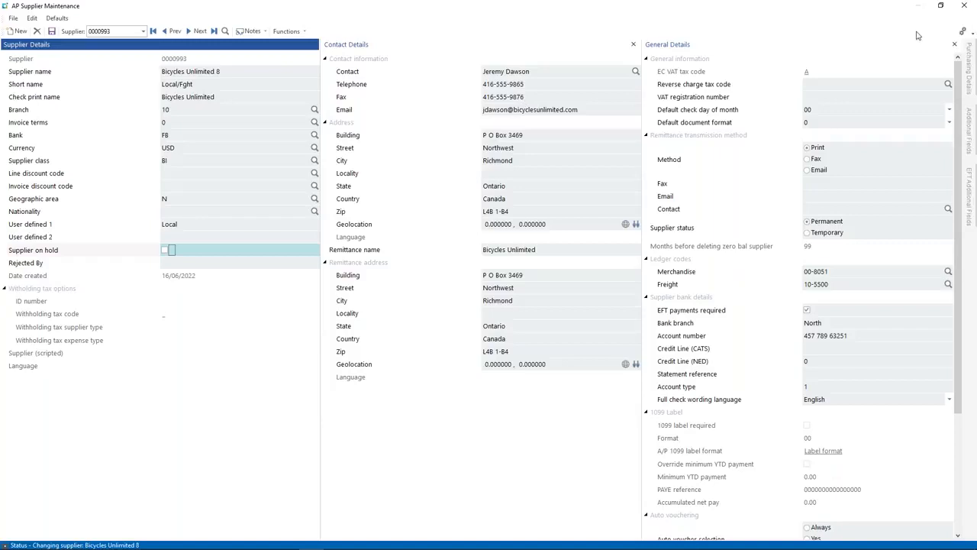
pyautogui.click(53, 32)
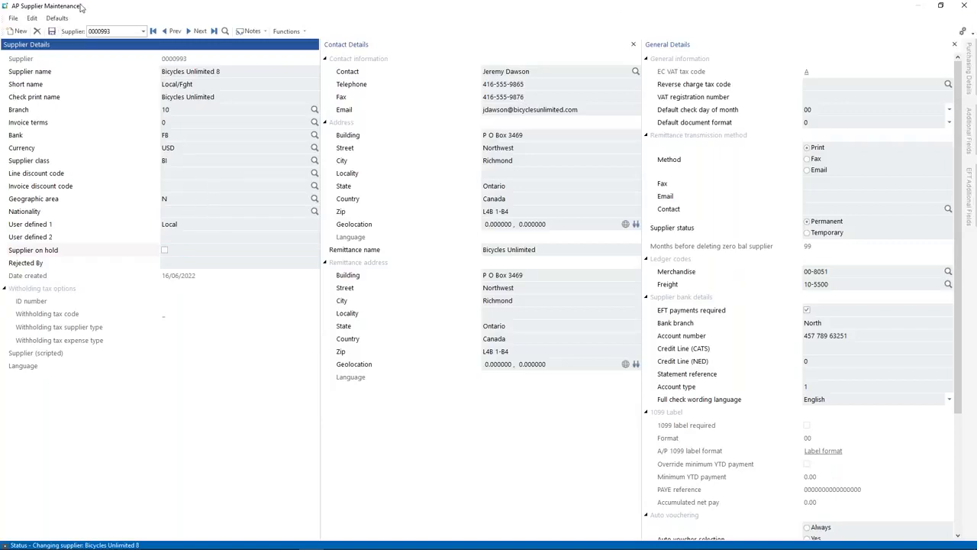
pyautogui.click(962, 7)
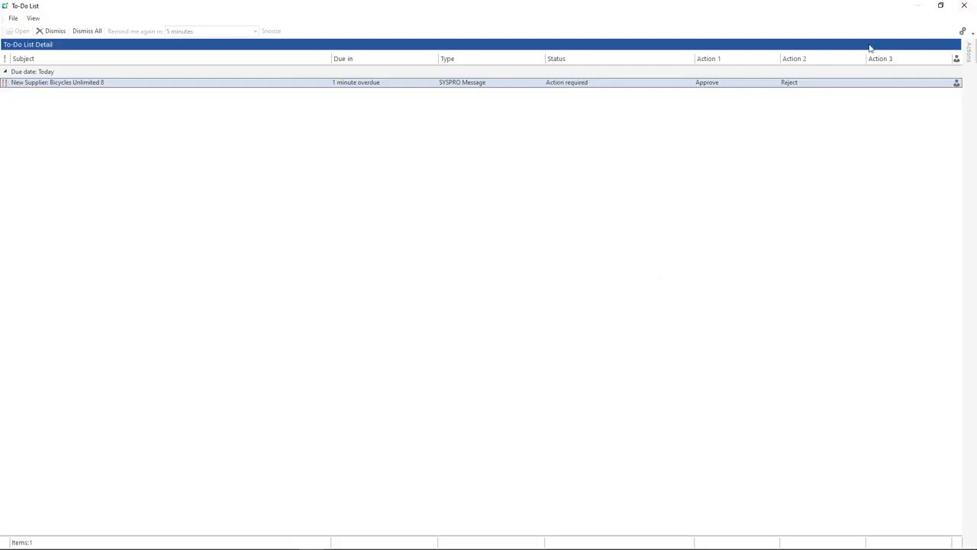
pyautogui.click(965, 5)
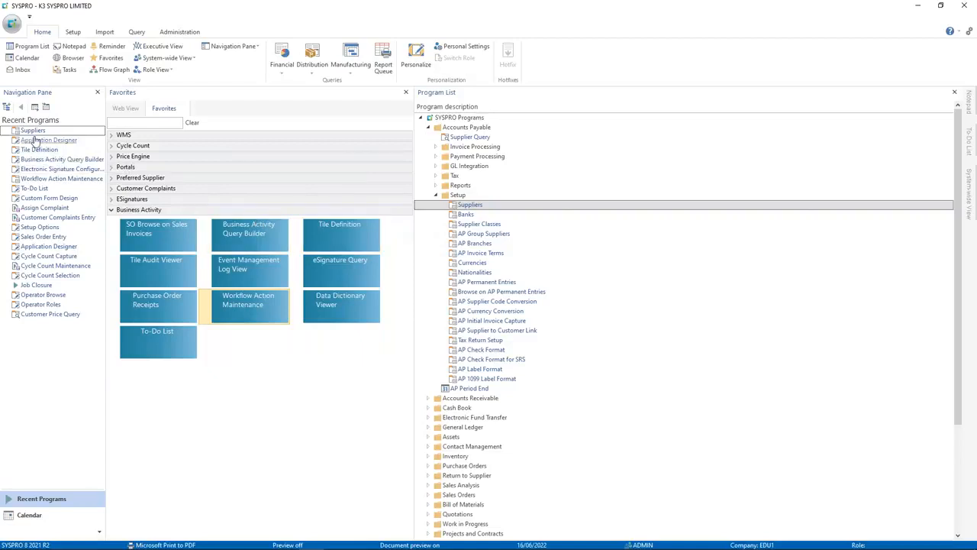
# Step: Add an OnLinkClicked MsgBox 'Supplier rejected' titled 'Supplier Rejection' to the 010005 Reject line's script
pyautogui.click(243, 317)
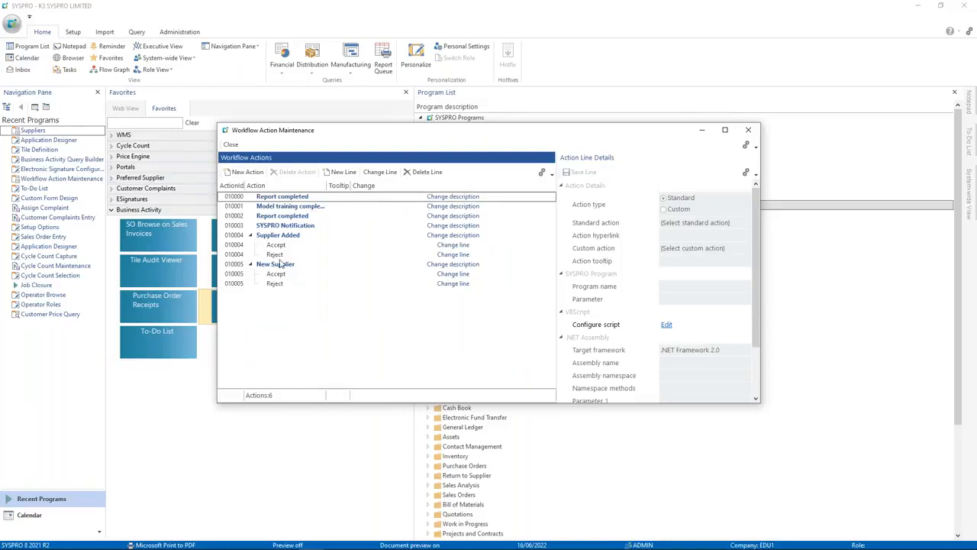
pyautogui.click(287, 285)
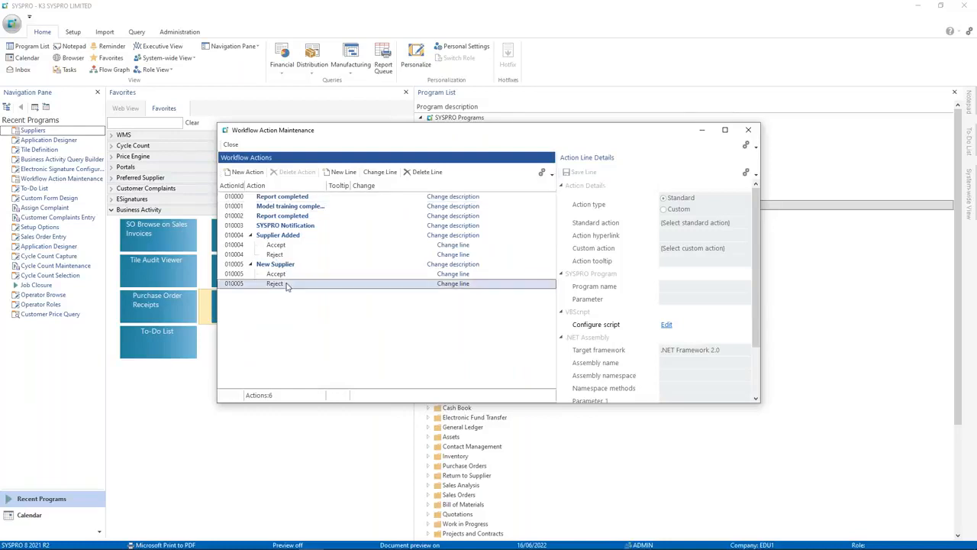
pyautogui.click(454, 284)
pyautogui.click(663, 326)
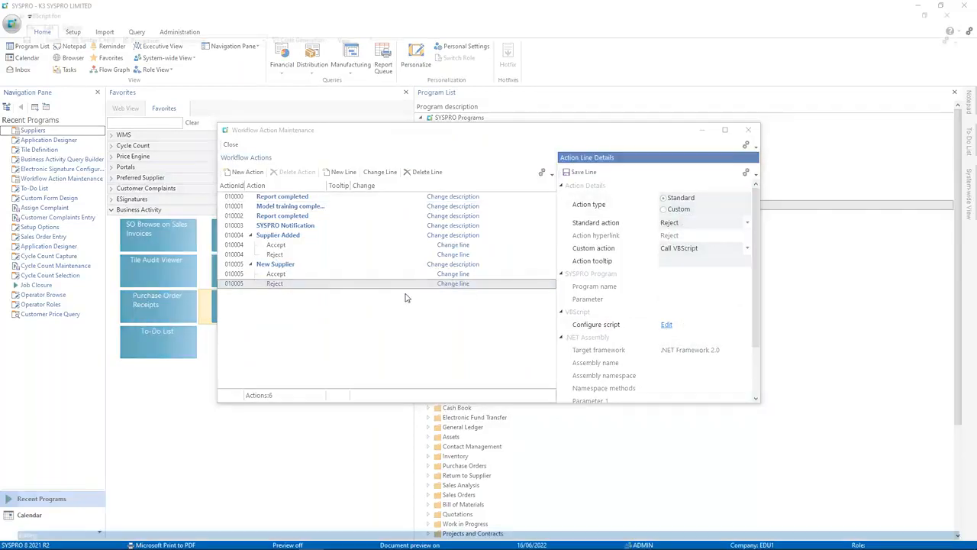
pyautogui.click(43, 35)
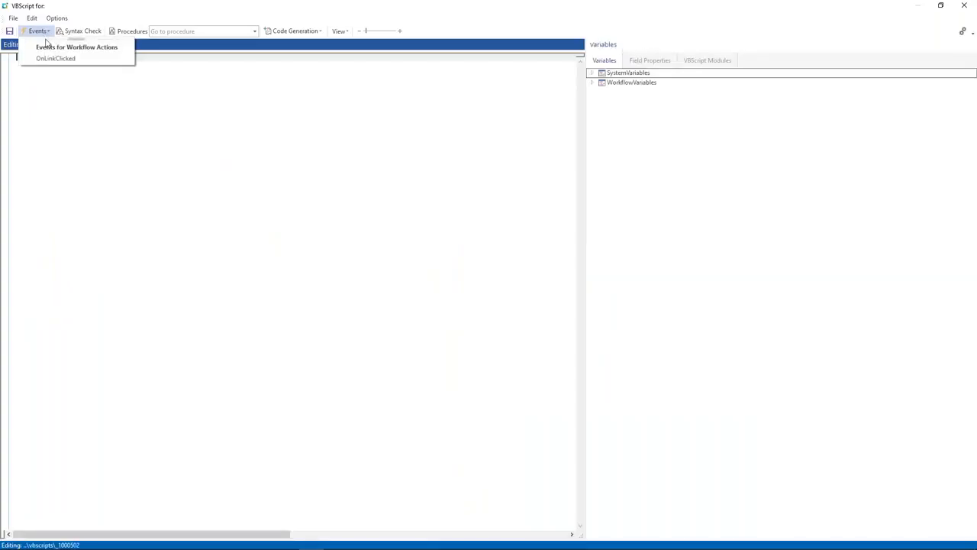
pyautogui.click(54, 58)
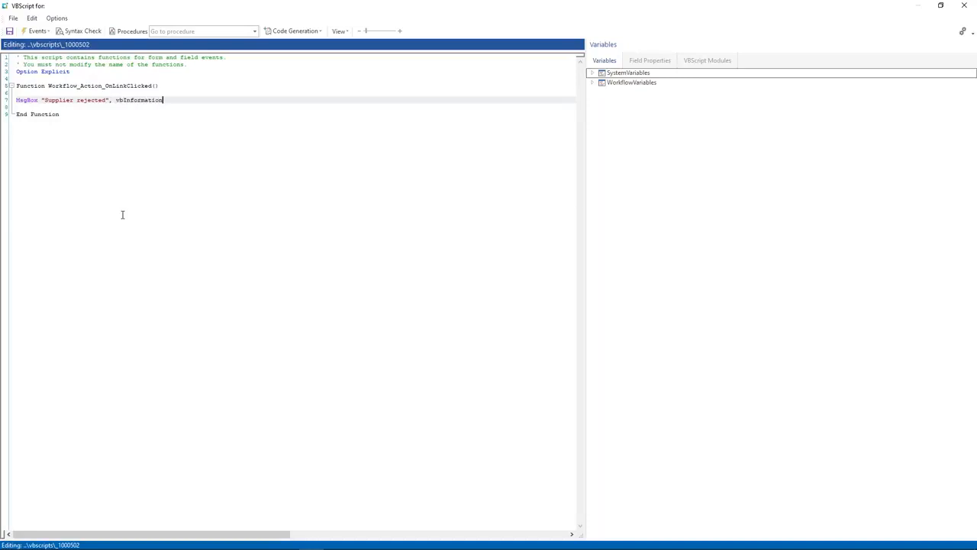
pyautogui.write('"Supplier Rejection"')
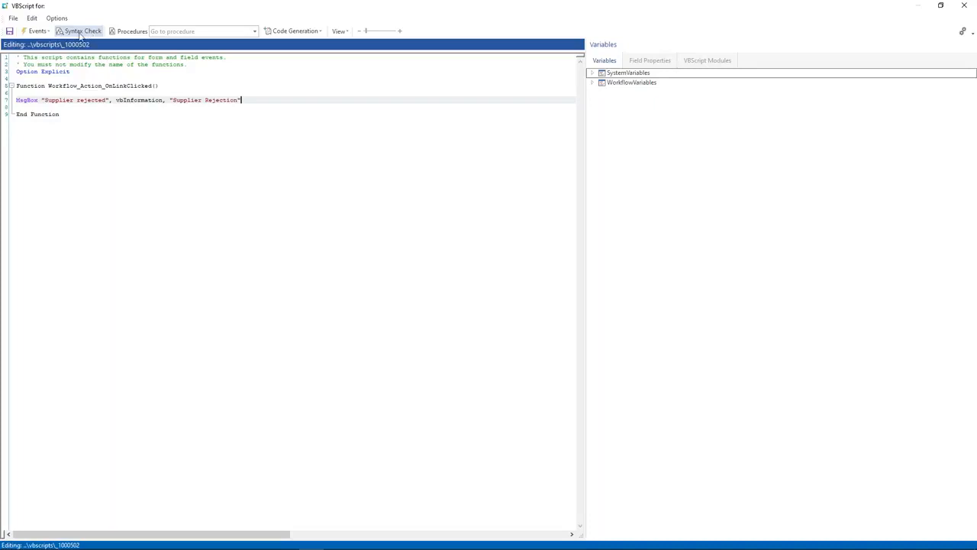
pyautogui.click(10, 32)
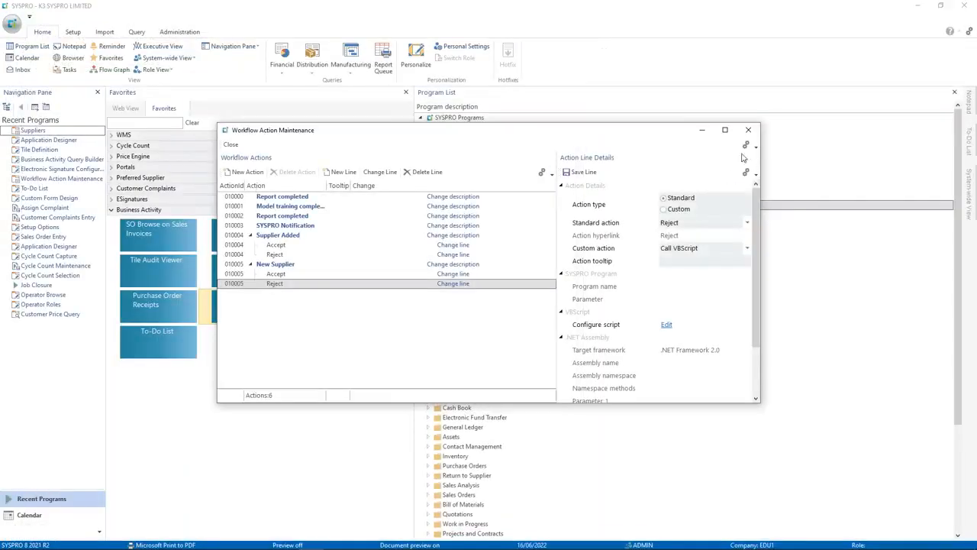
pyautogui.click(751, 133)
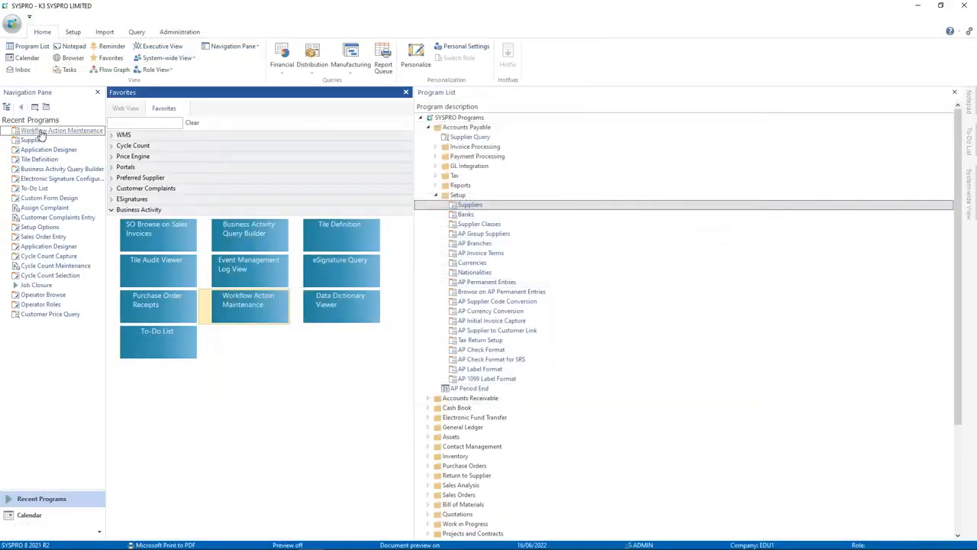
# Step: Reject the Bicycles Unlimited 8 New Supplier item, acknowledge the 'Supplier rejected' message, and close the list
pyautogui.click(157, 342)
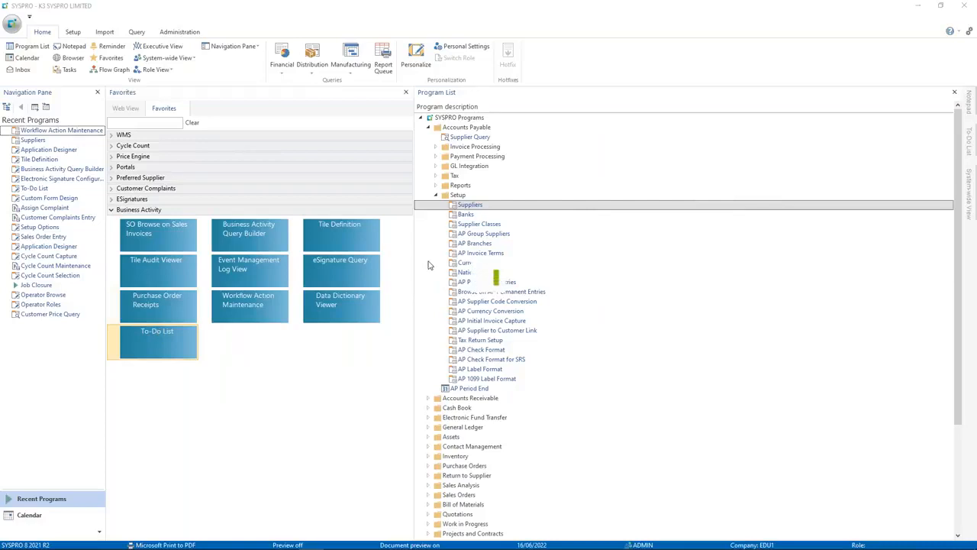
pyautogui.click(789, 83)
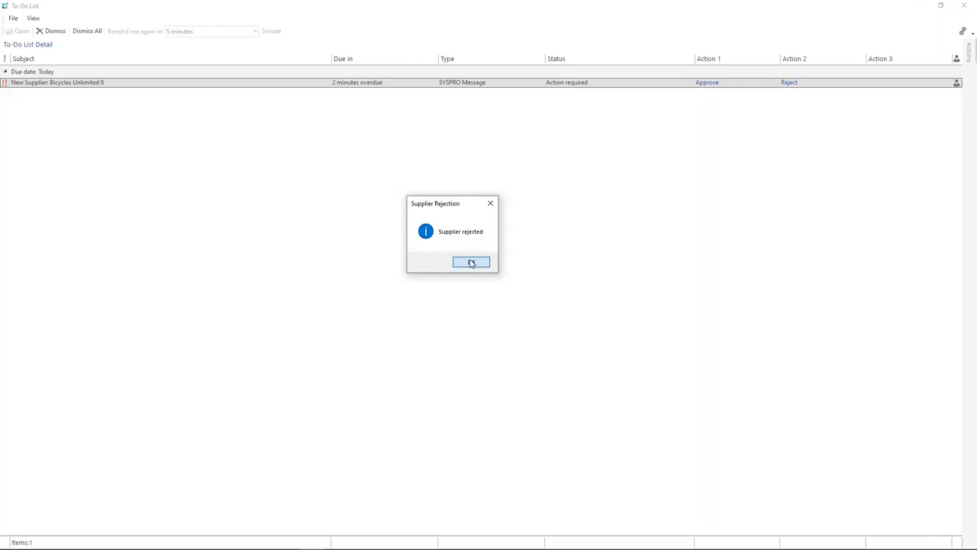
pyautogui.click(471, 263)
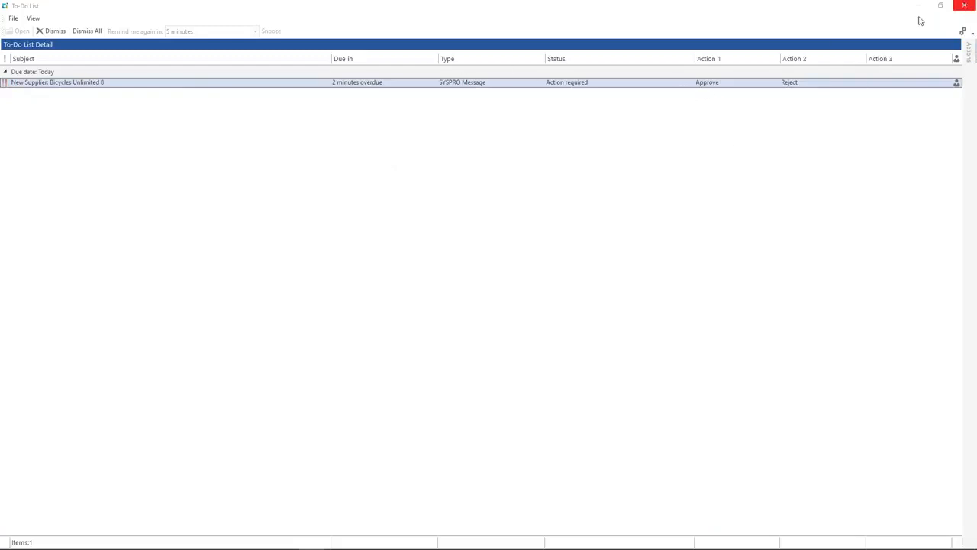
pyautogui.click(962, 9)
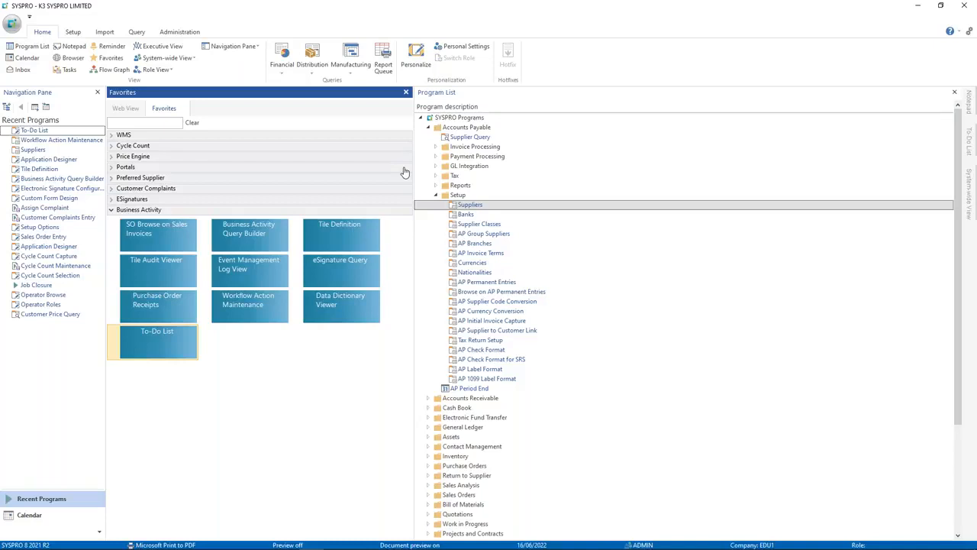
# Step: Switch back to the PowerPoint slide show and advance to the next slide
pyautogui.hotkey('alt', 'Tab')
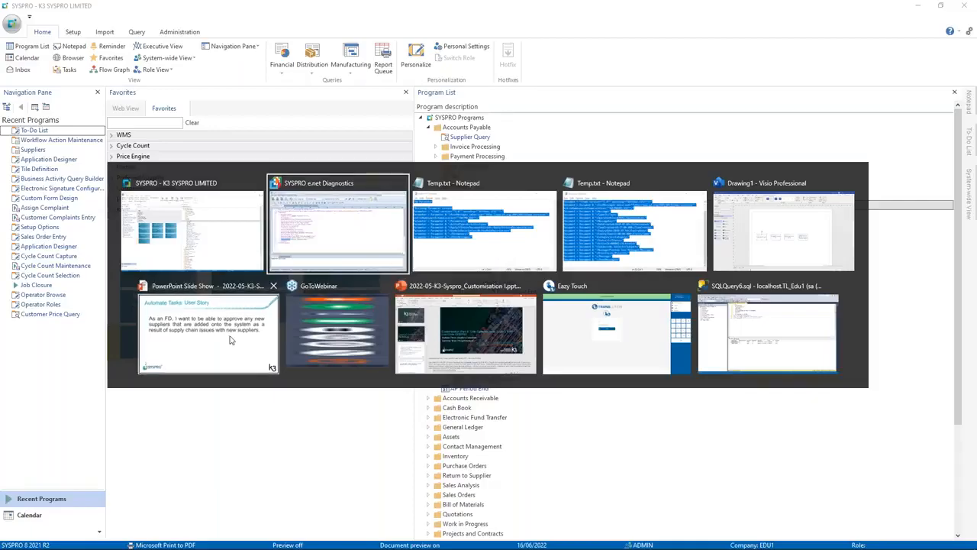
pyautogui.click(229, 340)
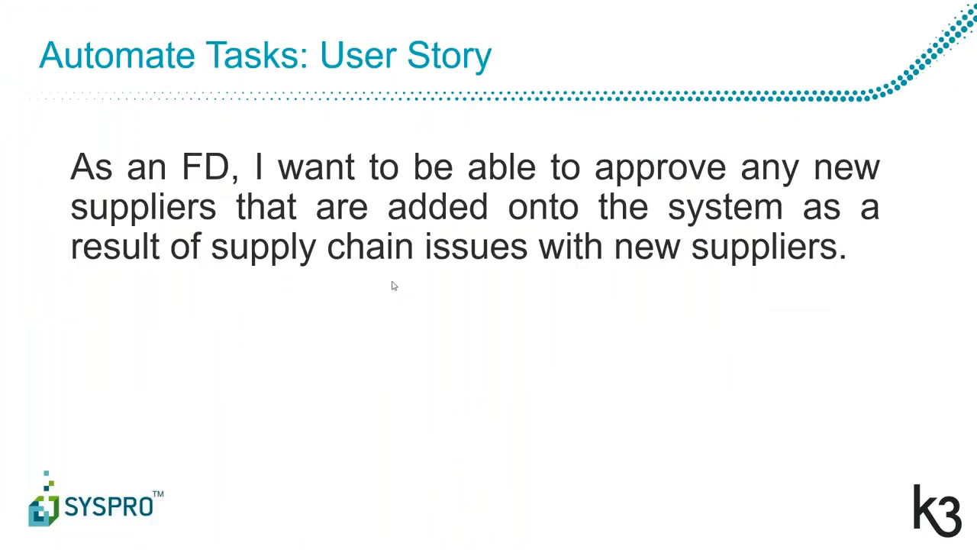
pyautogui.click(394, 285)
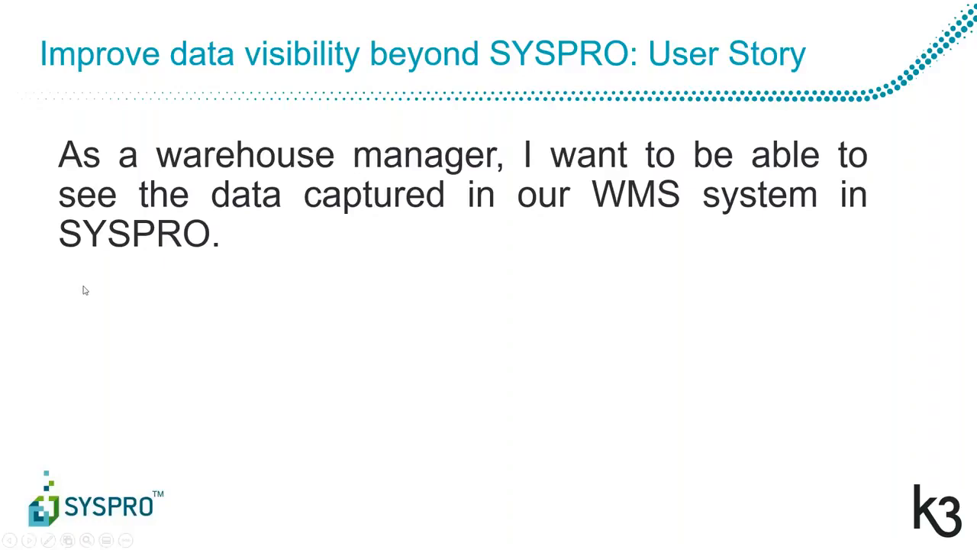
# Step: Leave the PowerPoint user-story slide and bring up the Windows task switcher
pyautogui.hotkey('alt', 'Tab')
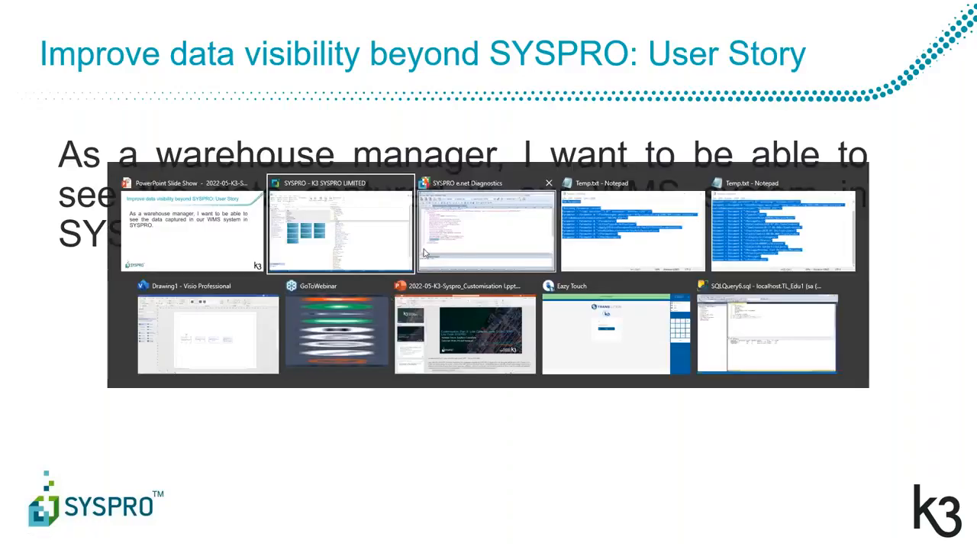
# Step: In SYSPRO, launch the Business Activity Query Builder and create the view bq_TL_Receipts
pyautogui.click(329, 229)
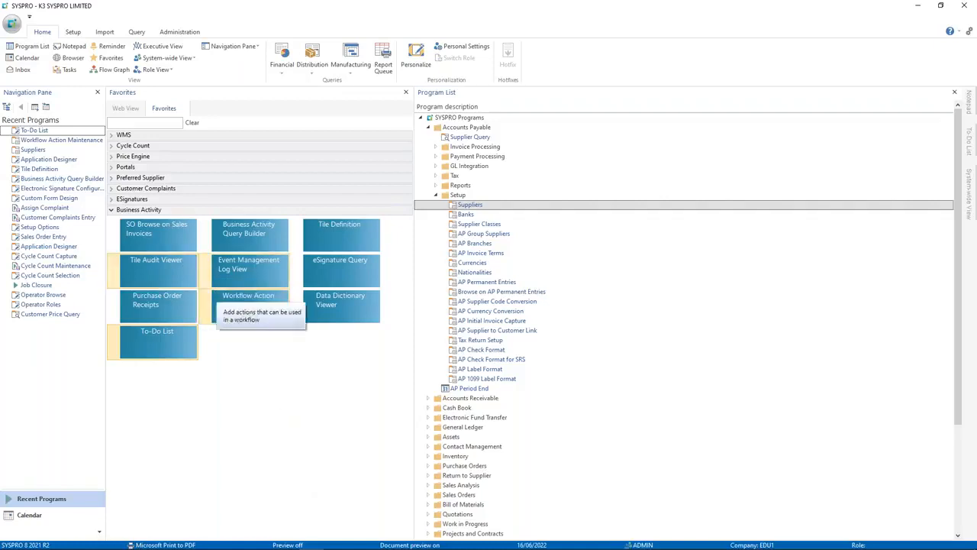
pyautogui.click(261, 233)
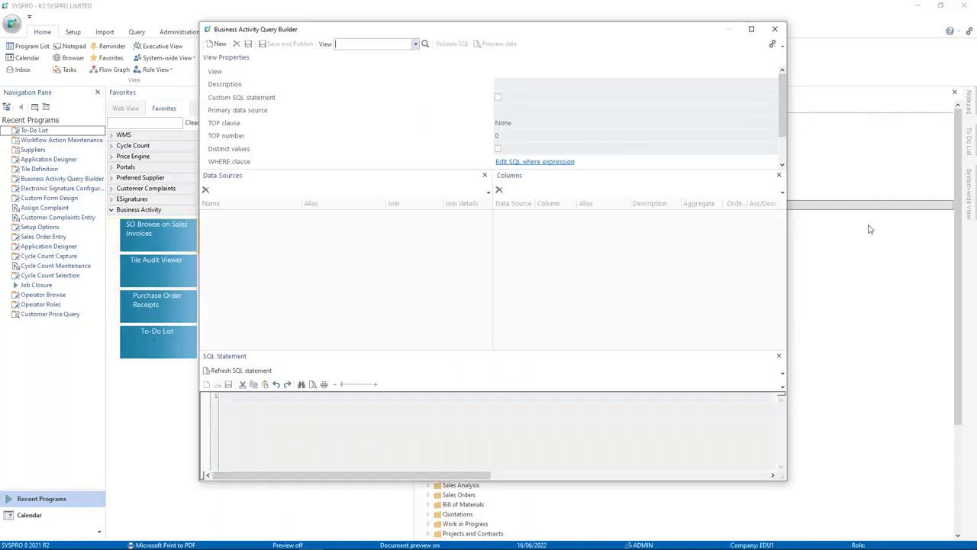
pyautogui.moveTo(367, 29); pyautogui.dragTo(354, 20)
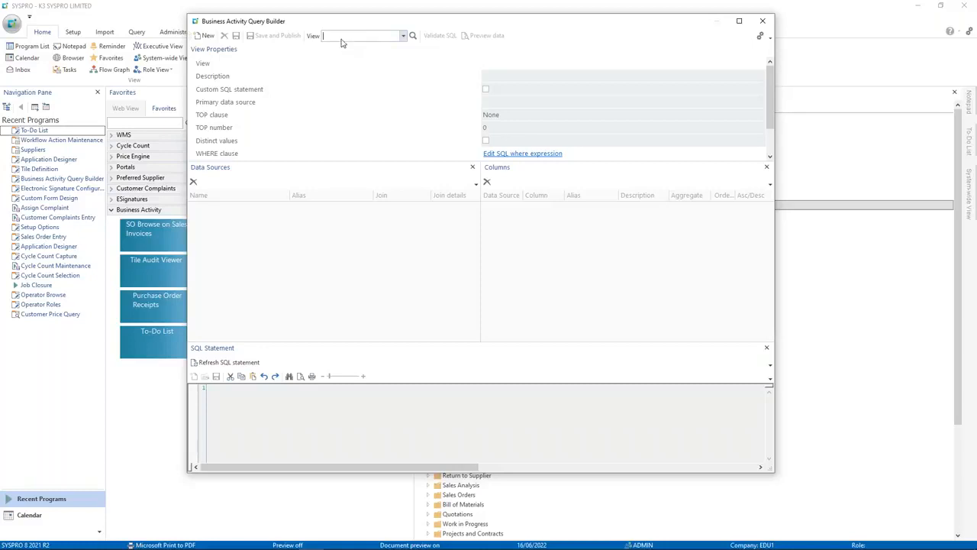
pyautogui.write('TL_Receipts')
pyautogui.press('Return')
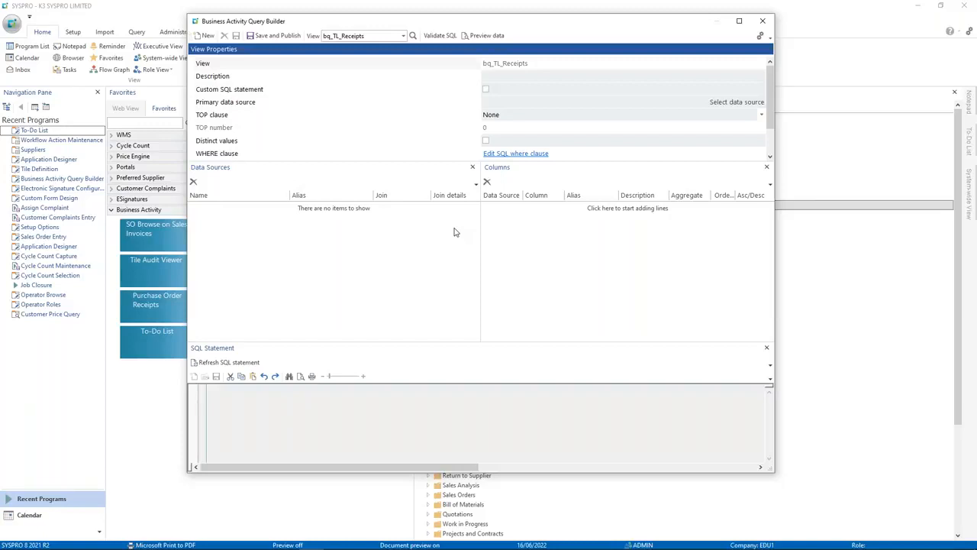
pyautogui.click(489, 79)
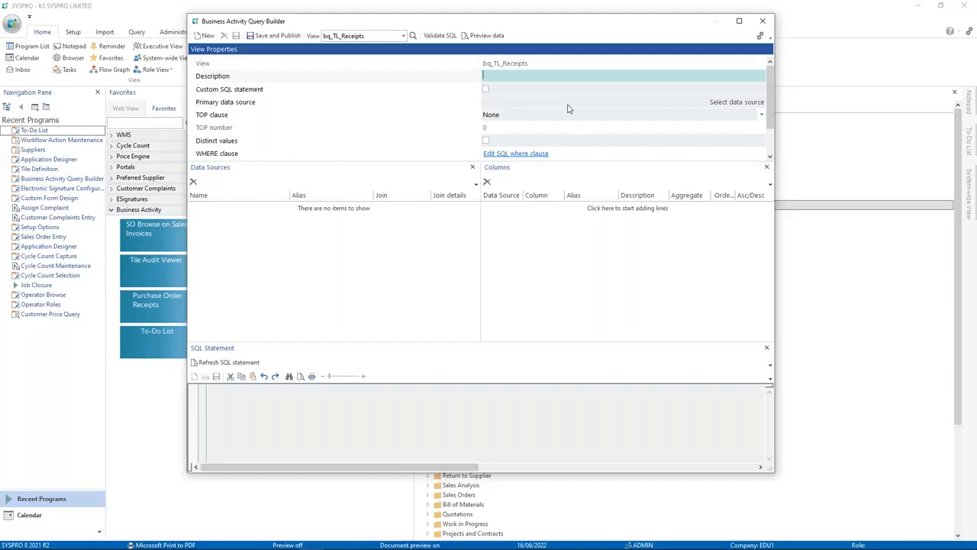
# Step: Describe the view as 'Receipts Processed in TL', enable Custom SQL statement, and enlarge the SQL panel
pyautogui.write('Receipts Processed in TL')
pyautogui.click(493, 90)
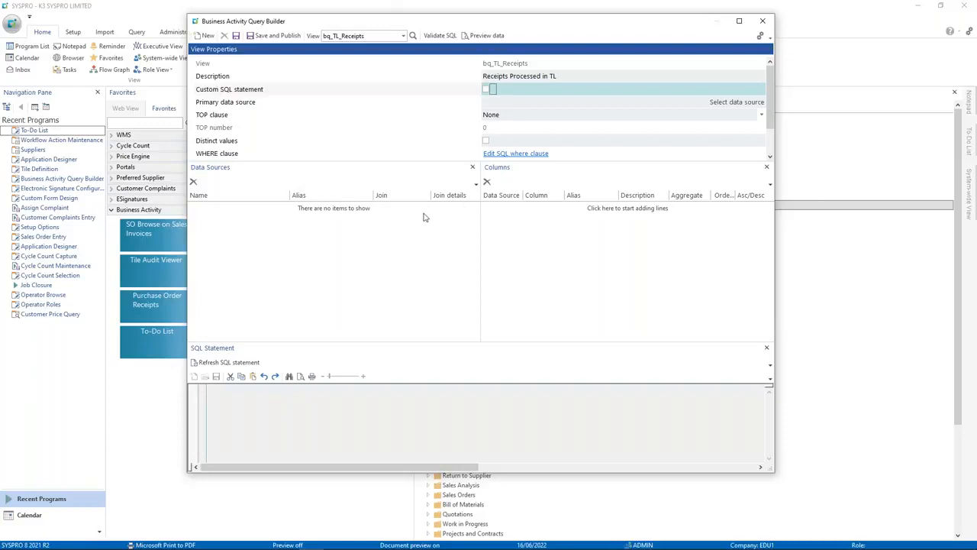
pyautogui.click(487, 89)
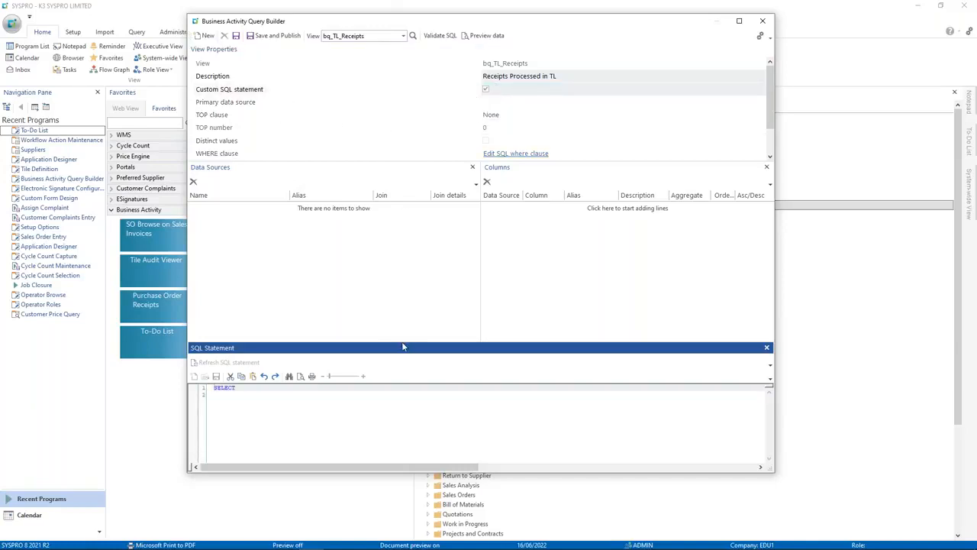
pyautogui.moveTo(389, 343); pyautogui.dragTo(389, 253)
pyautogui.click(327, 355)
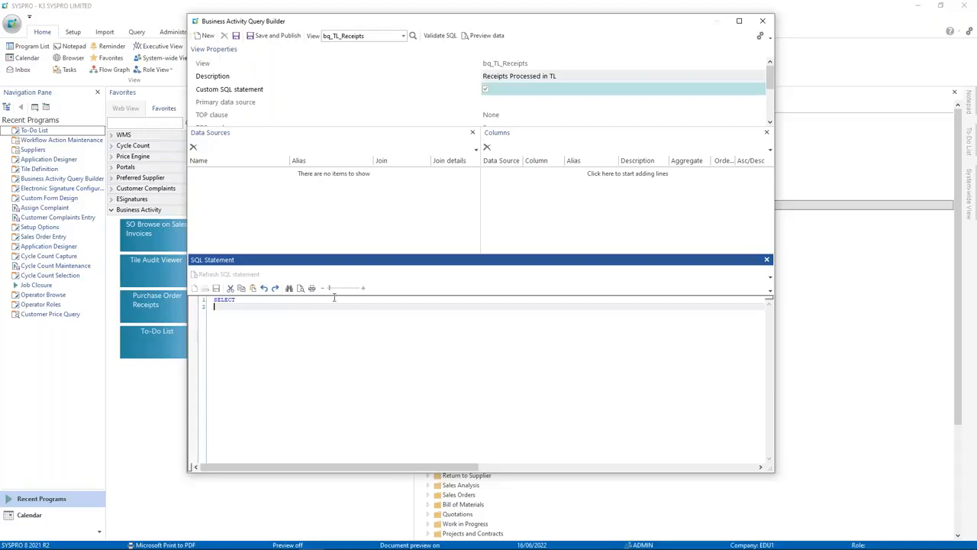
pyautogui.hotkey('alt', 'Tab')
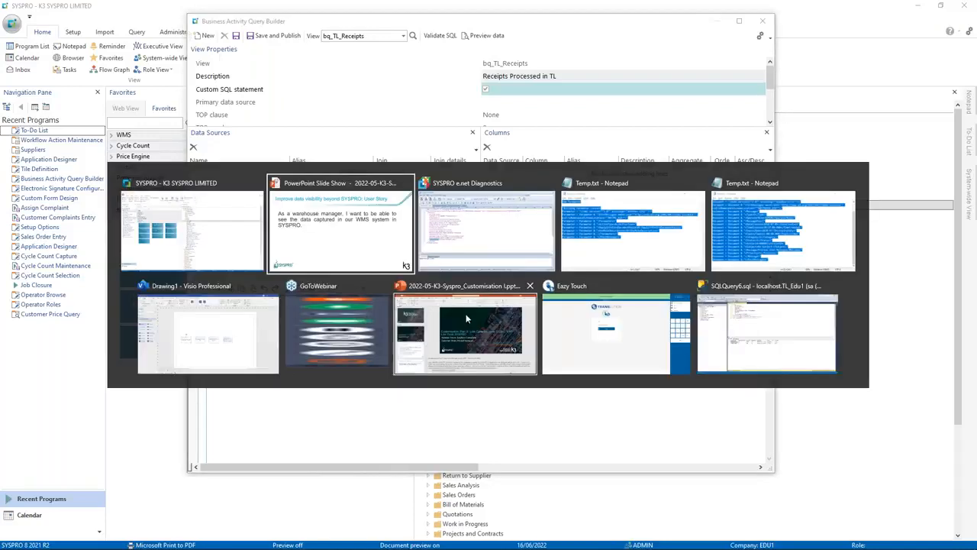
# Step: In SSMS, review the query joining tbl_PoReceiptLog to APP_USER with its last-week date filter
pyautogui.hotkey('alt', 'shift', 'Tab')
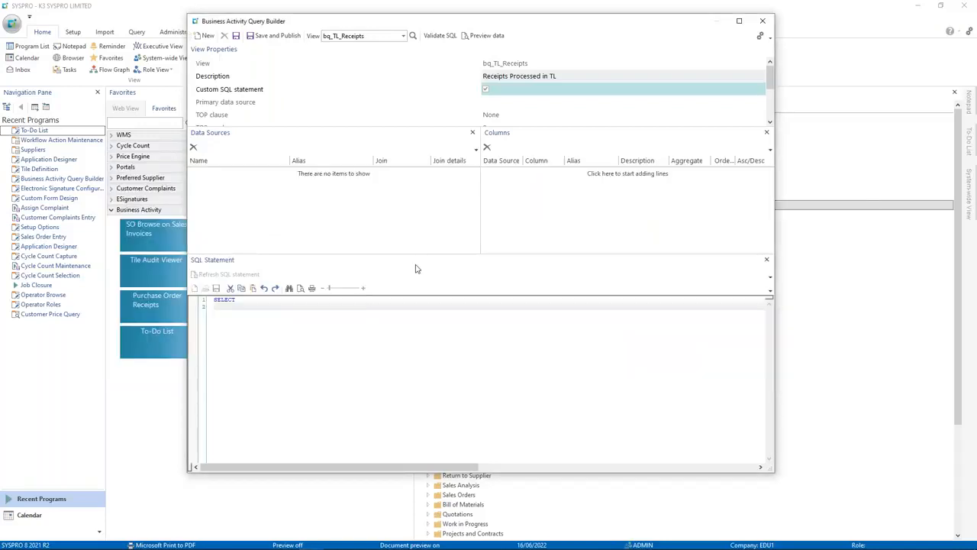
pyautogui.hotkey('alt', 'Tab')
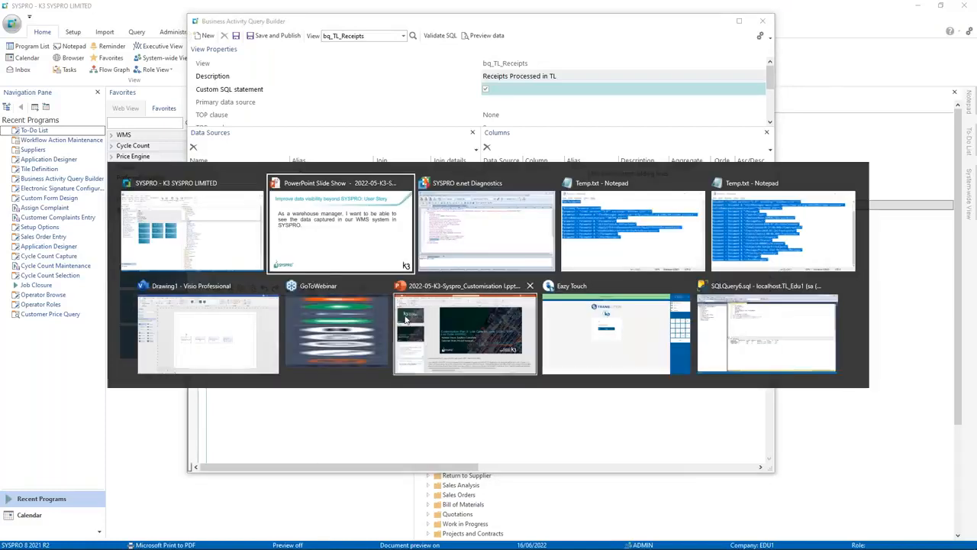
pyautogui.click(771, 352)
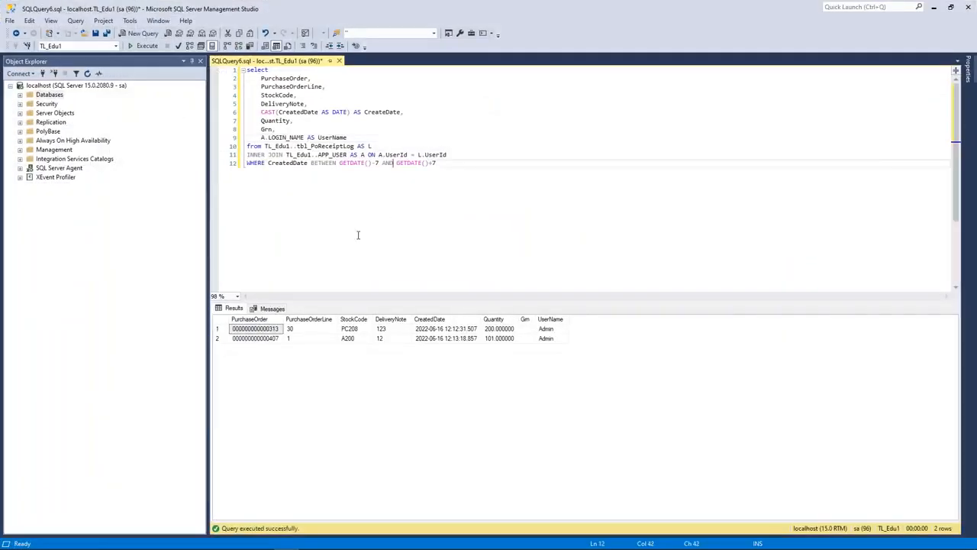
pyautogui.moveTo(453, 169); pyautogui.dragTo(447, 209)
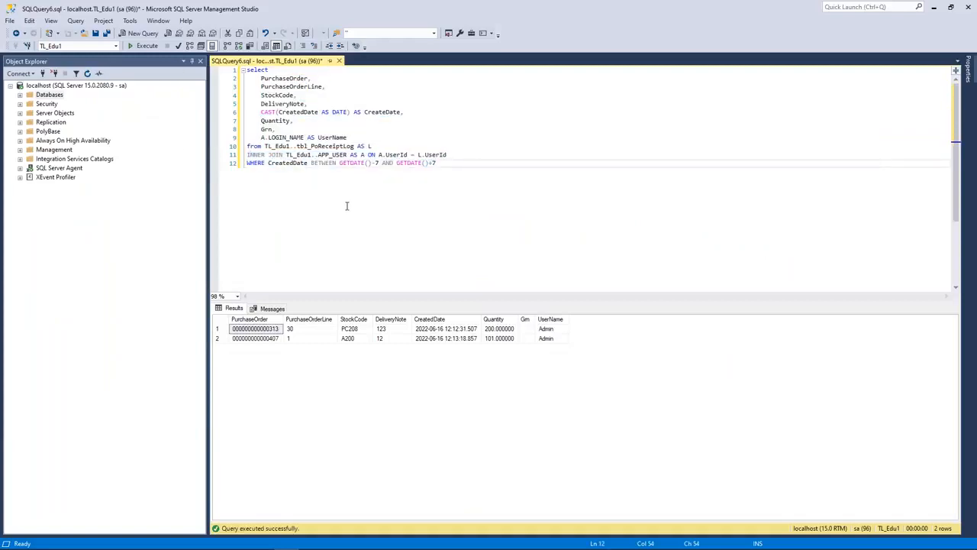
pyautogui.moveTo(264, 147); pyautogui.dragTo(305, 155)
pyautogui.click(300, 155)
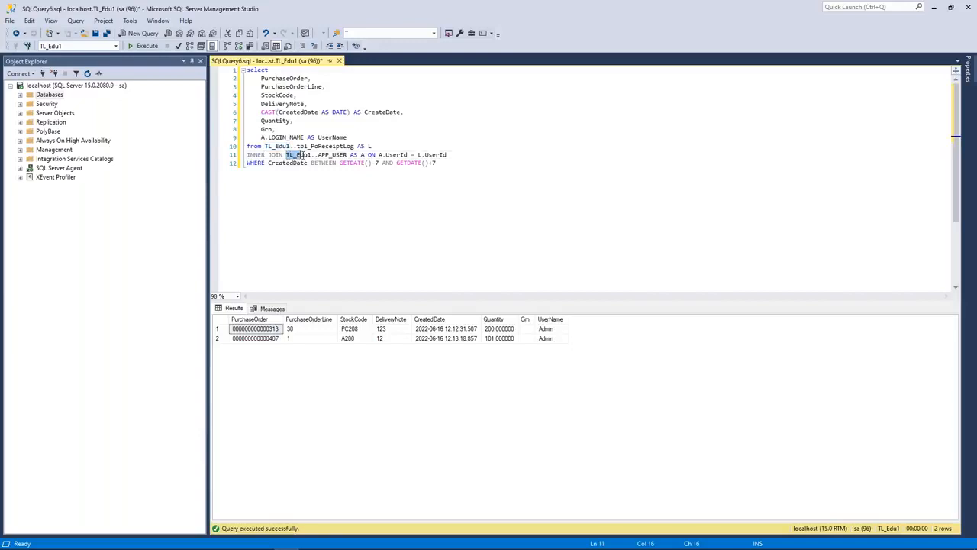
pyautogui.click(307, 163)
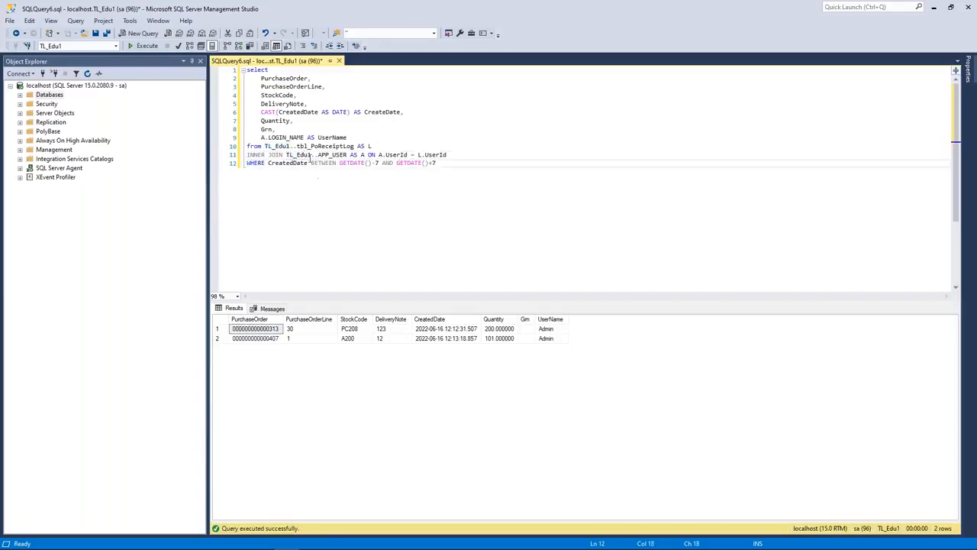
pyautogui.doubleClick(316, 145)
pyautogui.click(419, 190)
pyautogui.click(278, 137)
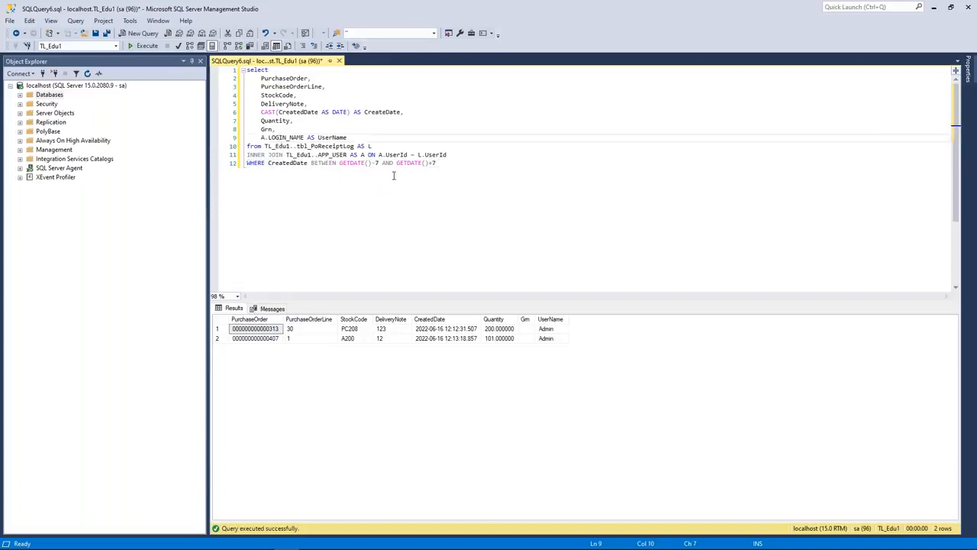
pyautogui.click(479, 184)
# Step: Rerun the receipts query, which returns 3 rows, and copy the entire query text
pyautogui.press('F5')
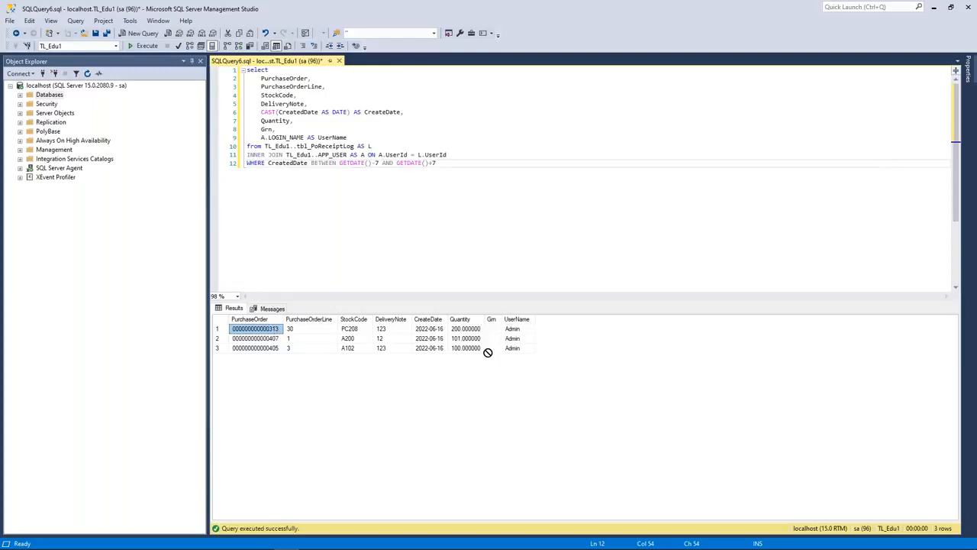
pyautogui.click(513, 351)
pyautogui.hotkey('ctrl', 'a')
pyautogui.click(438, 214)
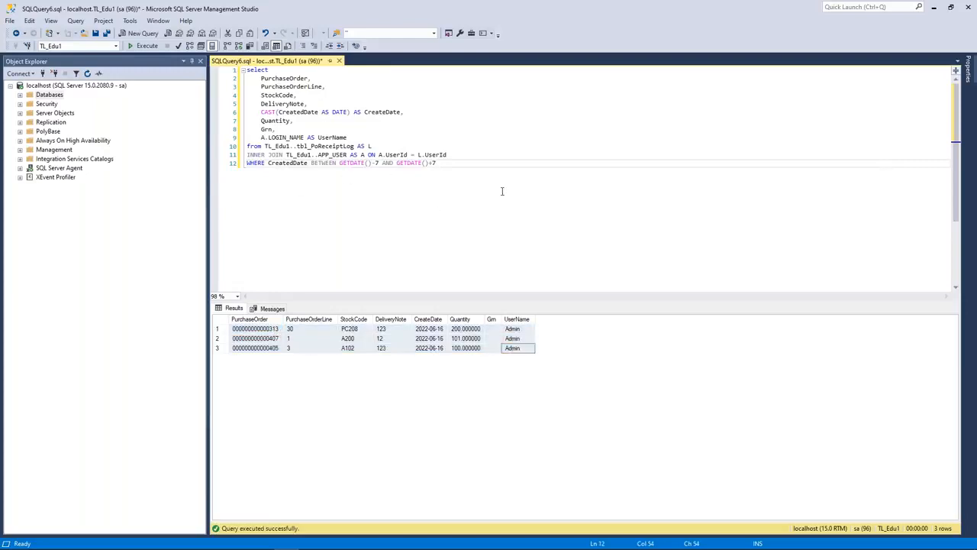
pyautogui.moveTo(436, 163); pyautogui.dragTo(246, 69)
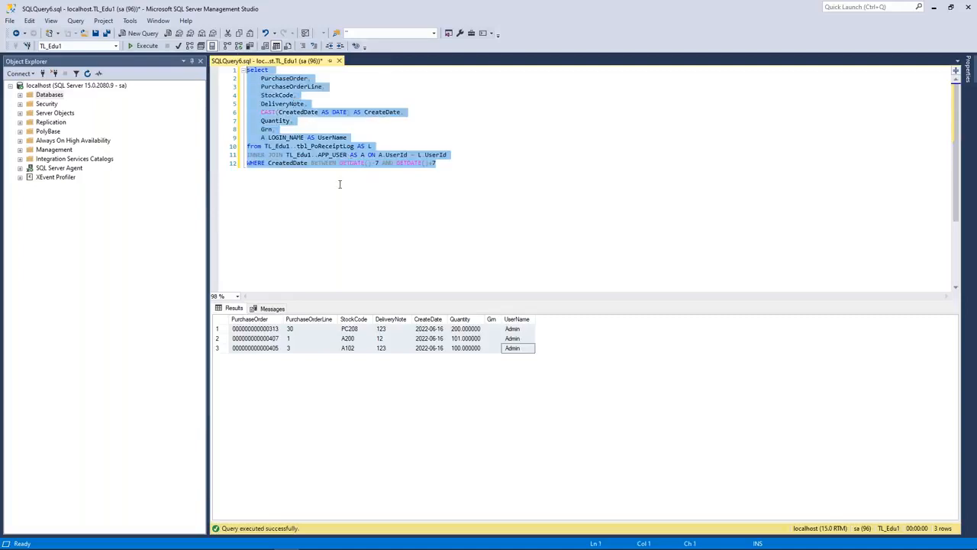
pyautogui.hotkey('ctrl', 'c')
pyautogui.hotkey('alt', 'Tab')
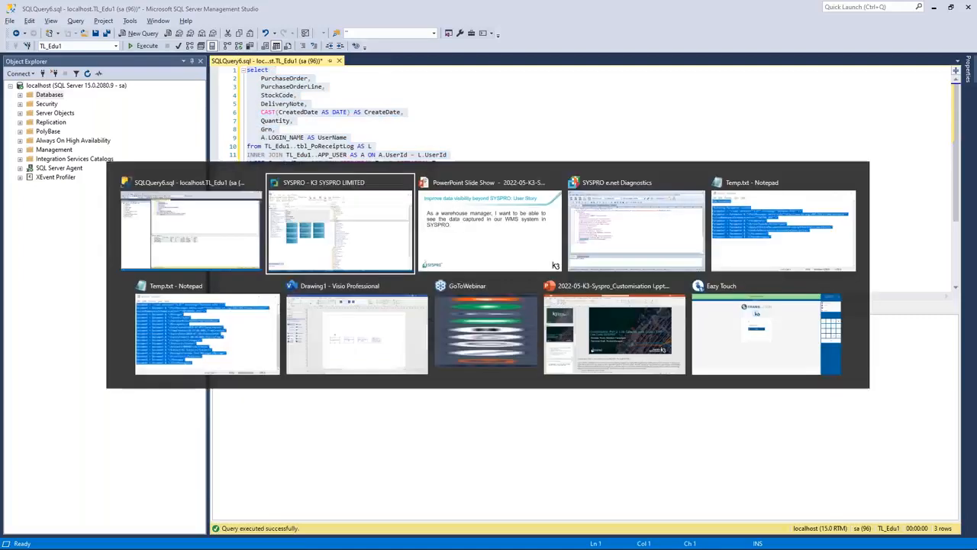
# Step: Replace the custom SQL with the copied receipts query and validate it
pyautogui.click(310, 312)
pyautogui.hotkey('ctrl', 'a')
pyautogui.hotkey('ctrl', 'v')
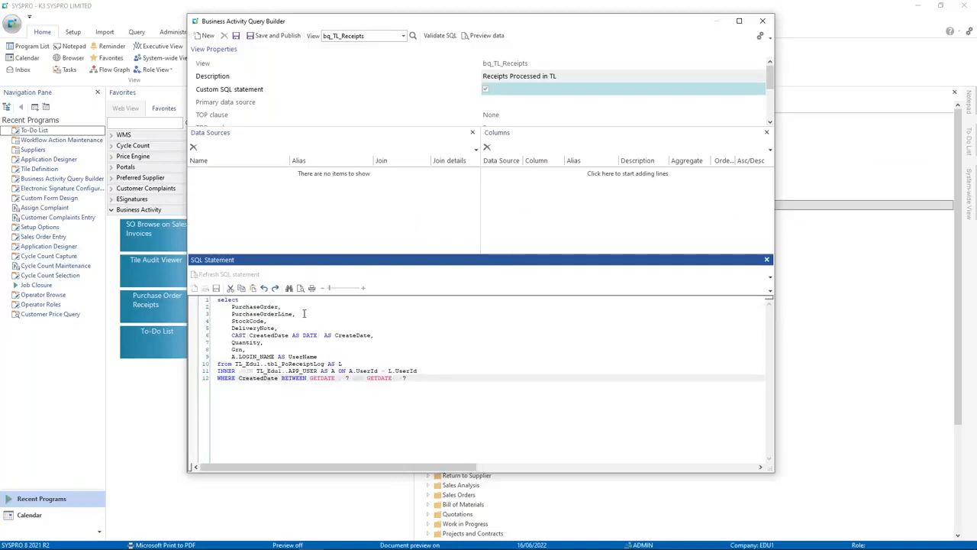
pyautogui.click(437, 35)
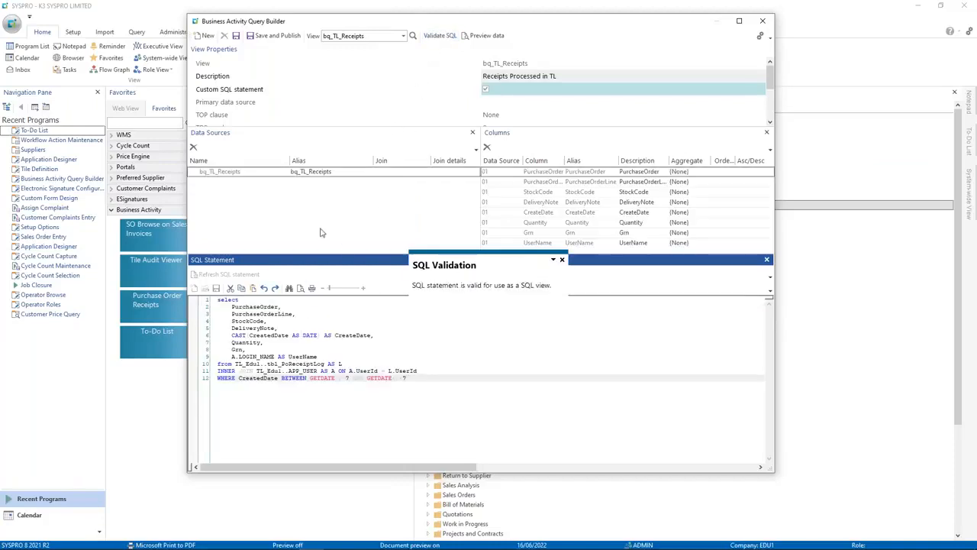
pyautogui.click(562, 260)
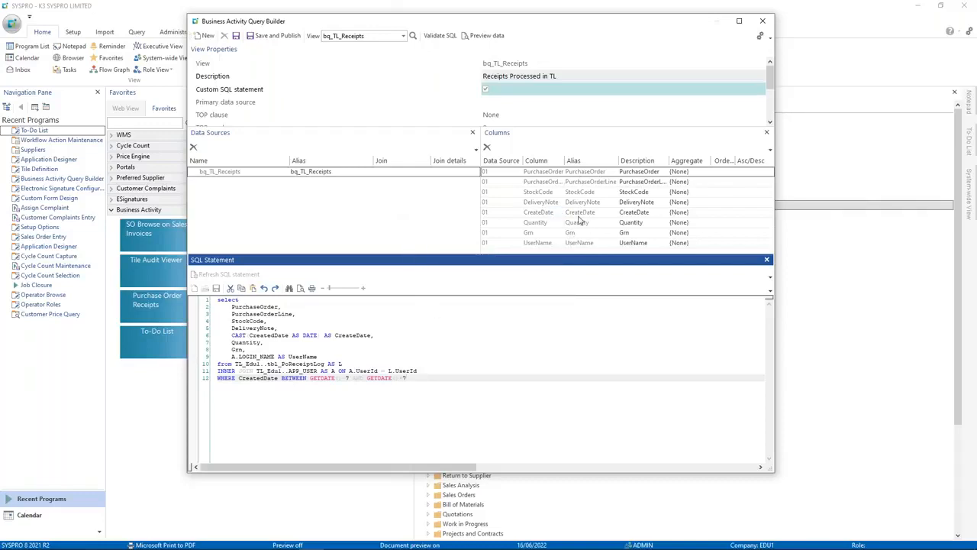
# Step: Preview the view's eight-column data, then Save and Publish to reach the companies list
pyautogui.click(489, 36)
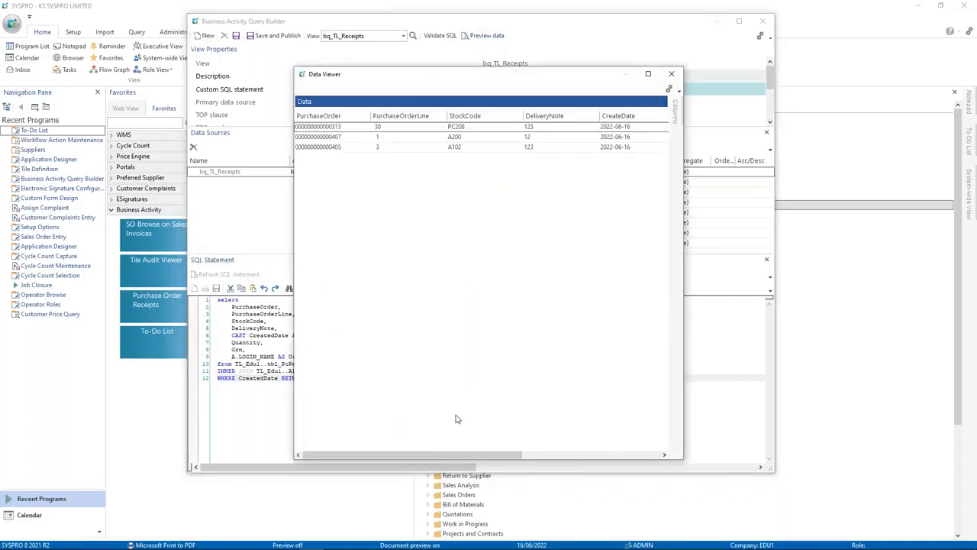
pyautogui.moveTo(483, 454)
pyautogui.mouseDown()
pyautogui.moveTo(590, 465)
pyautogui.moveTo(482, 458)
pyautogui.mouseUp()
pyautogui.click(672, 75)
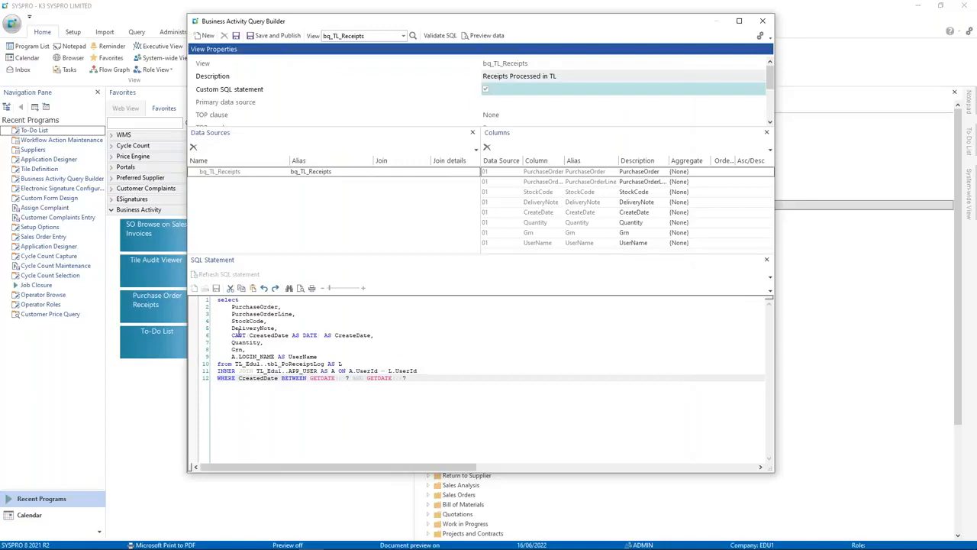
pyautogui.click(243, 336)
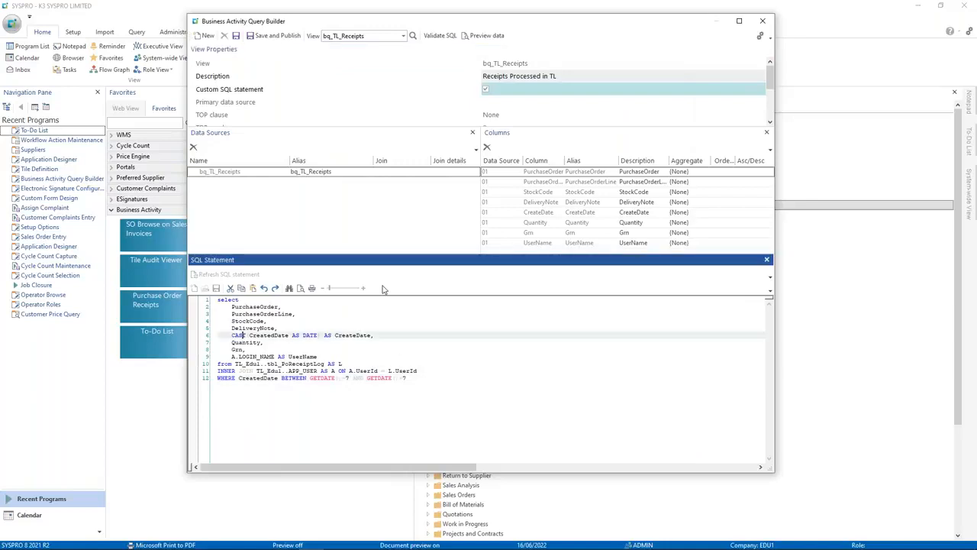
pyautogui.click(418, 344)
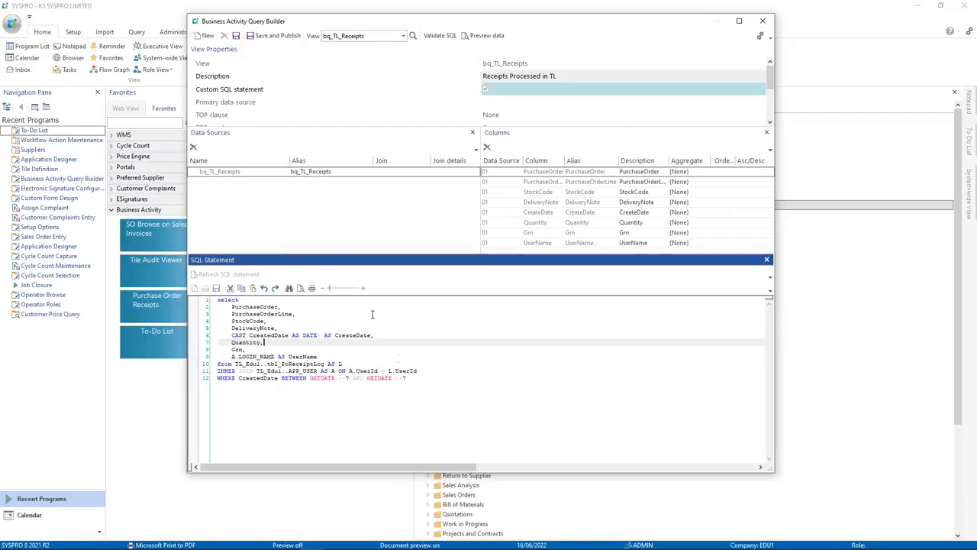
pyautogui.click(272, 36)
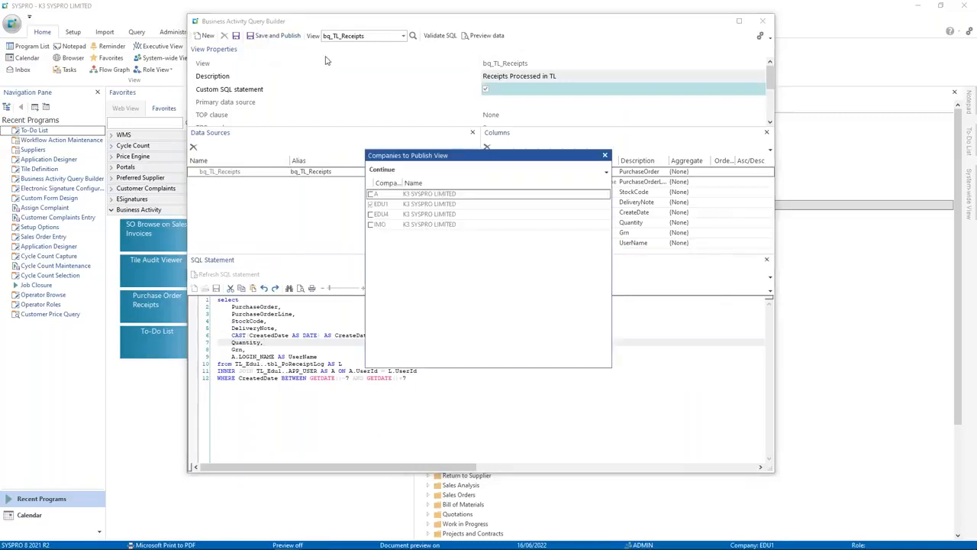
# Step: Publish bq_TL_Receipts to company EDU1, confirm the SQL view publish, and close the Query Builder
pyautogui.click(370, 205)
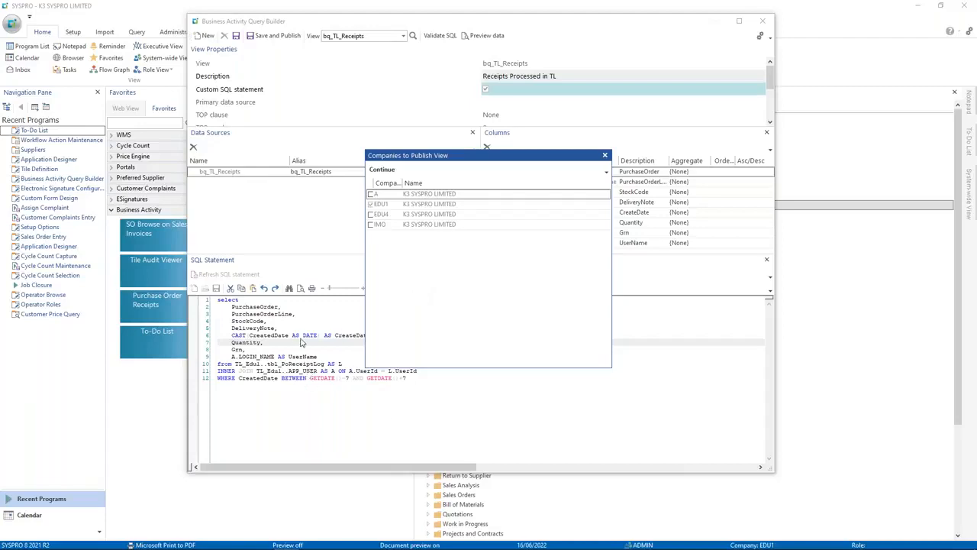
pyautogui.click(383, 171)
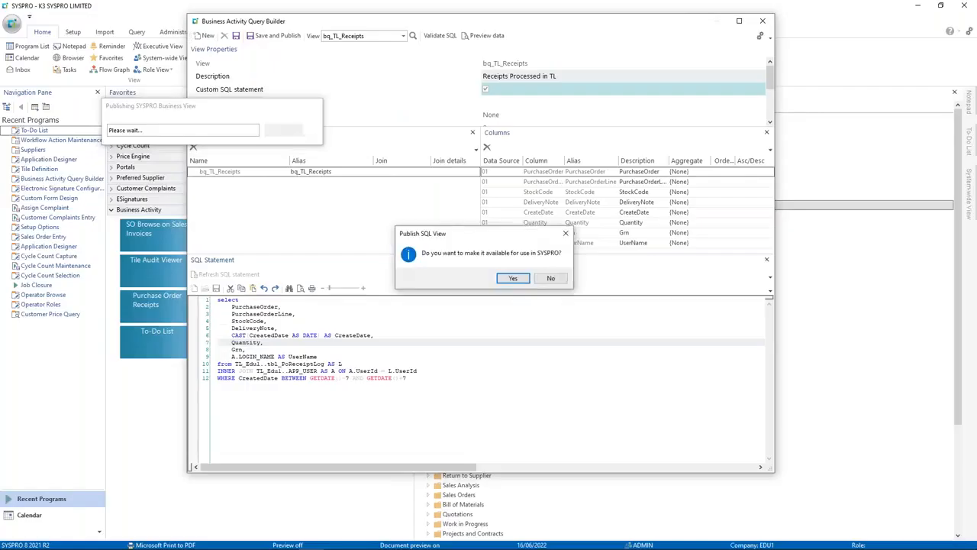
pyautogui.click(512, 278)
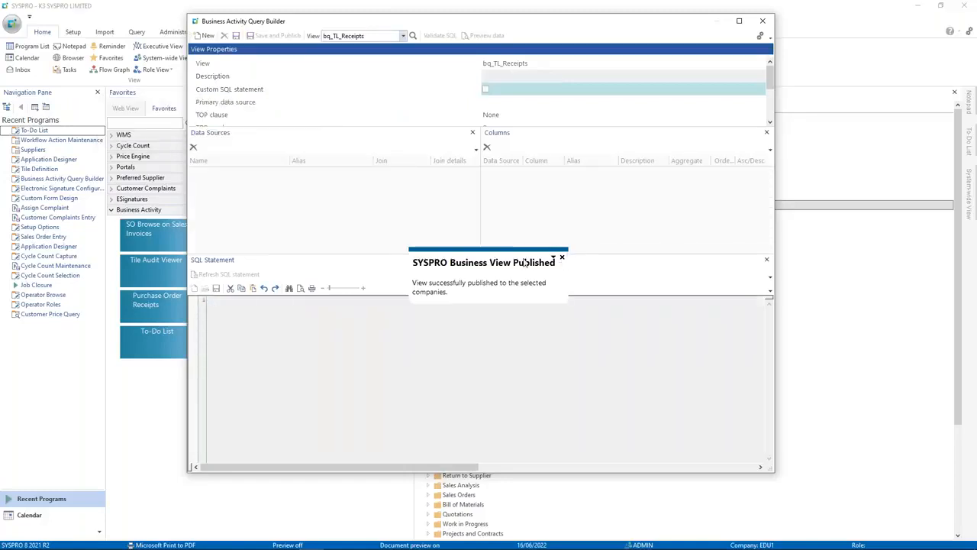
pyautogui.click(563, 259)
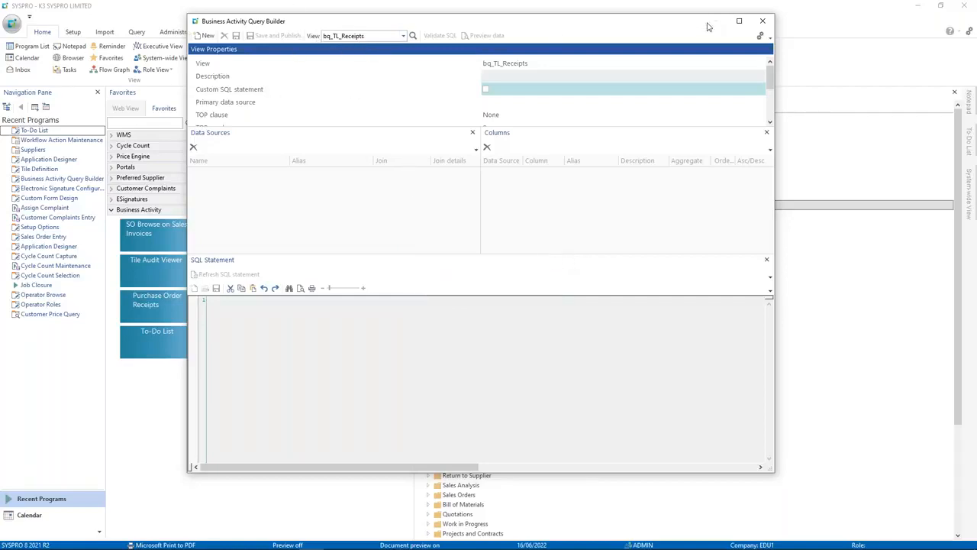
pyautogui.click(763, 23)
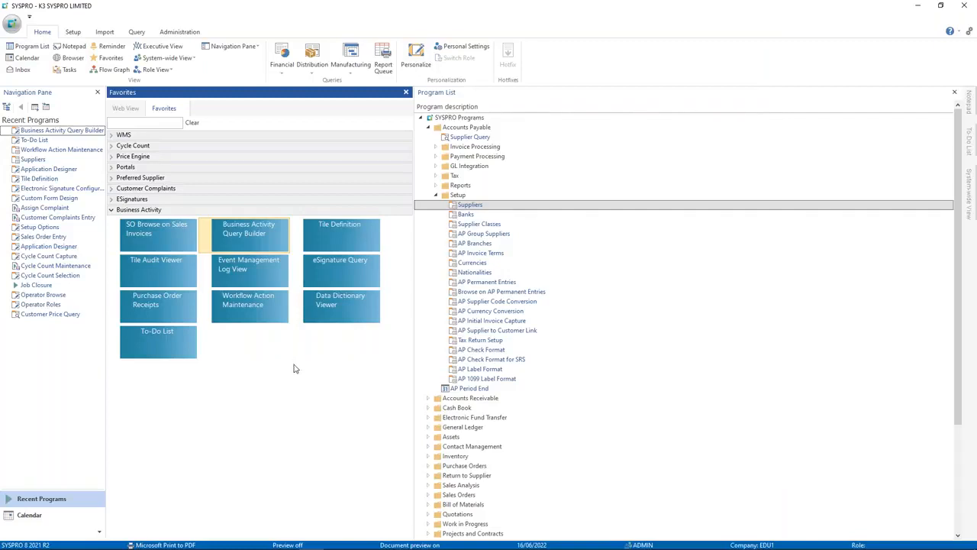
# Step: Create new Insight tile USR009 with the description 'TL PO Receipts'
pyautogui.click(334, 235)
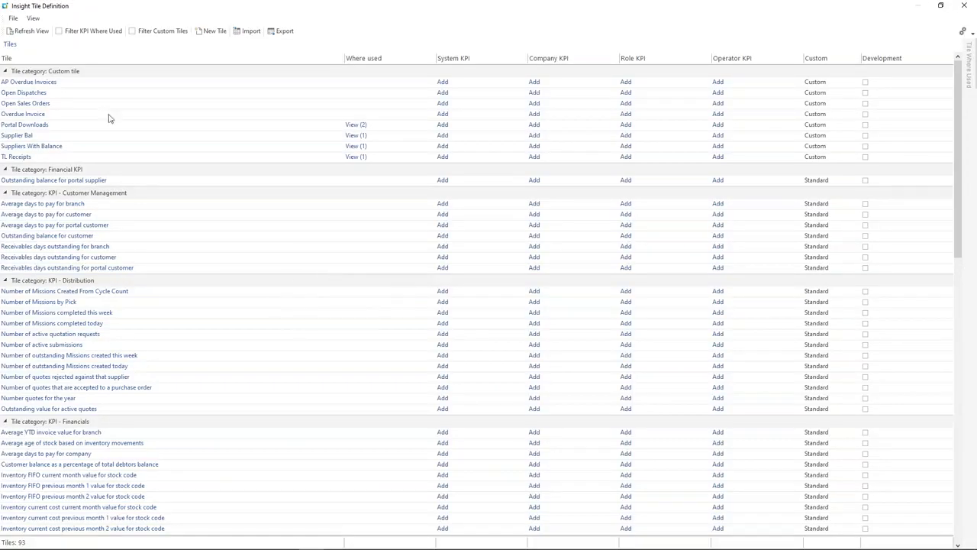
pyautogui.click(212, 31)
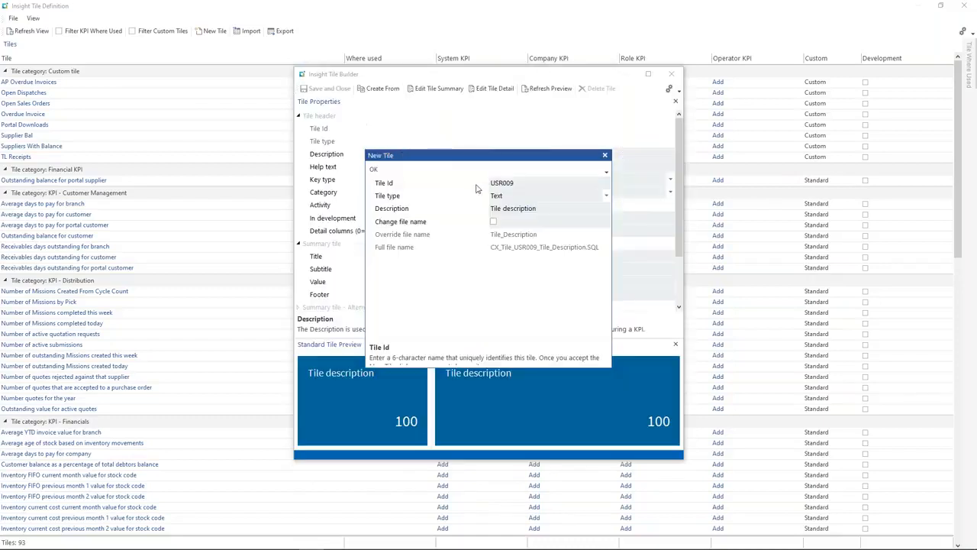
pyautogui.doubleClick(525, 209)
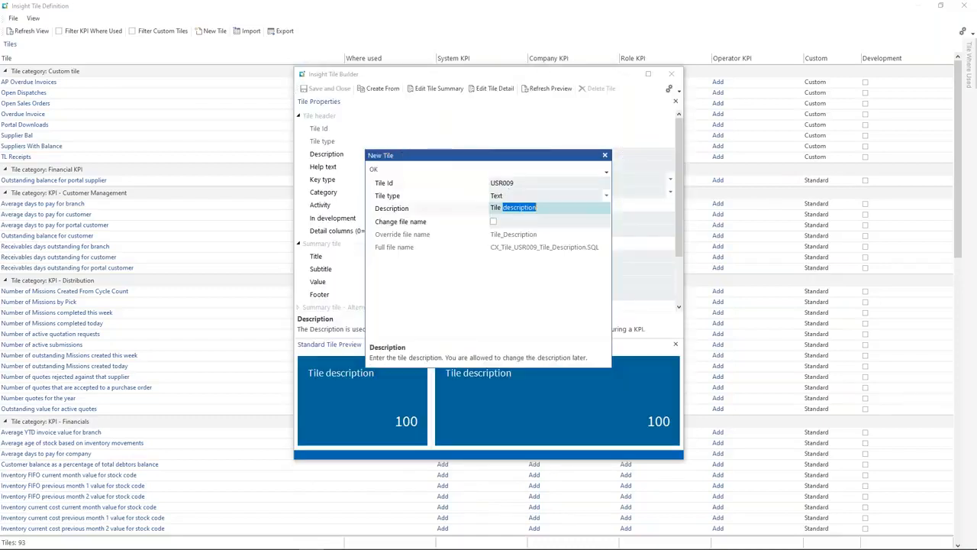
pyautogui.press('BackSpace')
pyautogui.press('BackSpace')
pyautogui.press('BackSpace')
pyautogui.press('BackSpace')
pyautogui.write('L PO Receipts')
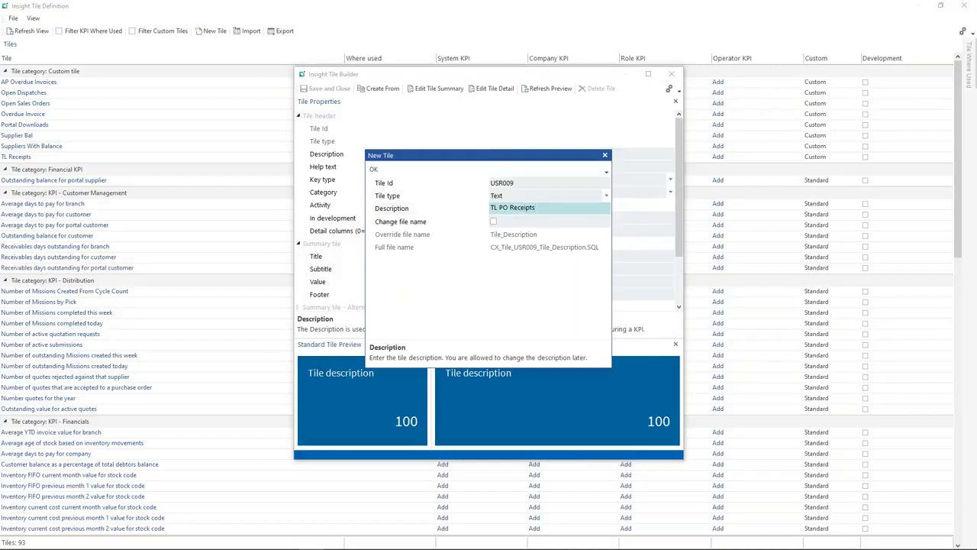
pyautogui.press('Tab')
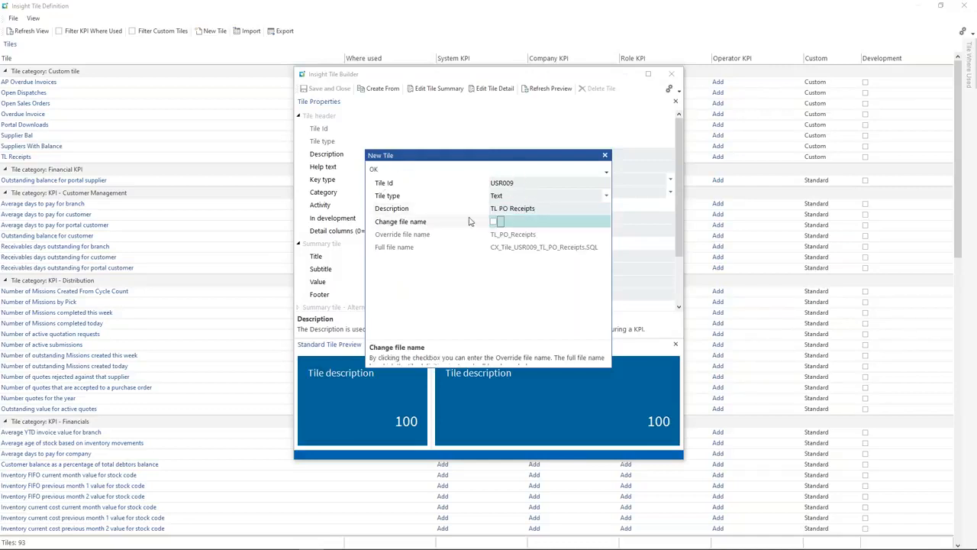
pyautogui.click(375, 169)
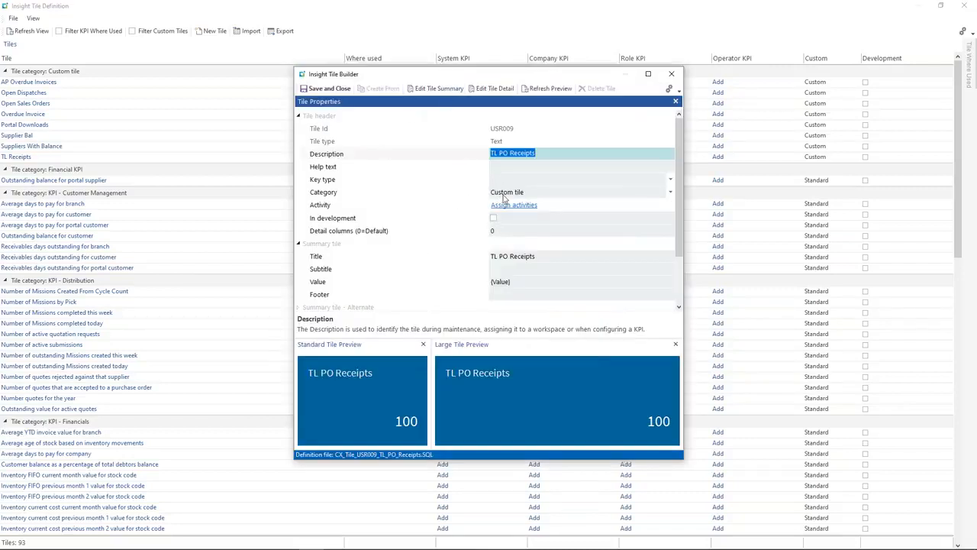
# Step: In the tile summary's SQL query, filter data sources by 'bq' and first pick bq_tl_BookingIn
pyautogui.click(438, 88)
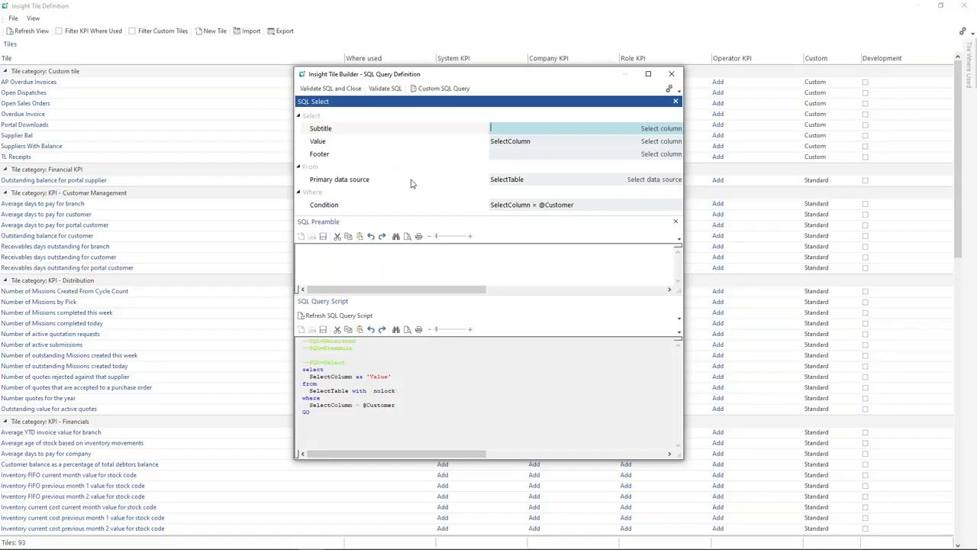
pyautogui.click(631, 188)
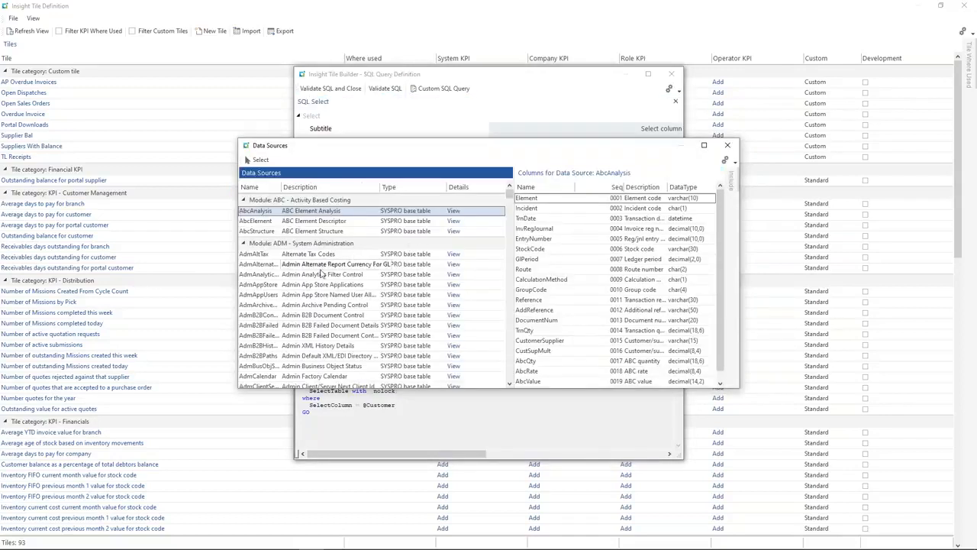
pyautogui.click(324, 273)
pyautogui.write('bq_')
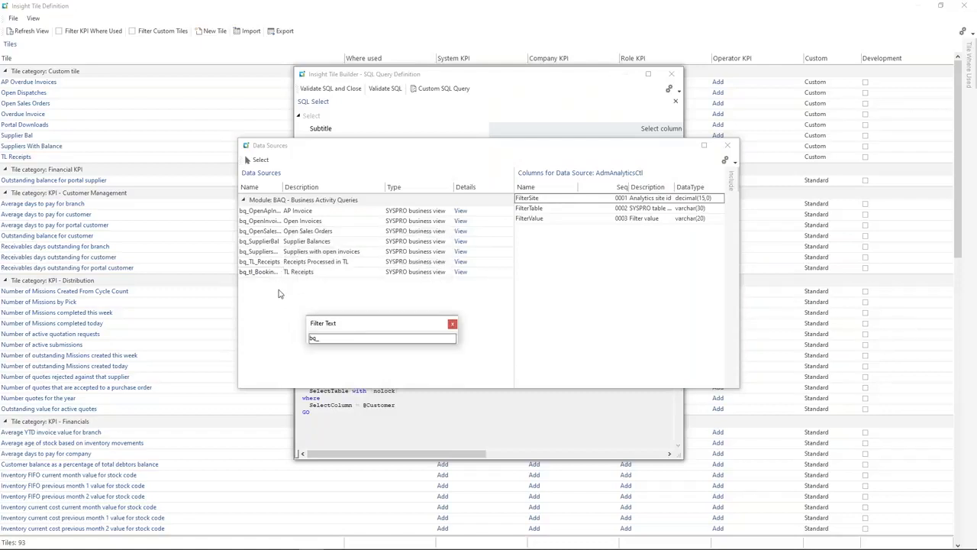
pyautogui.click(306, 273)
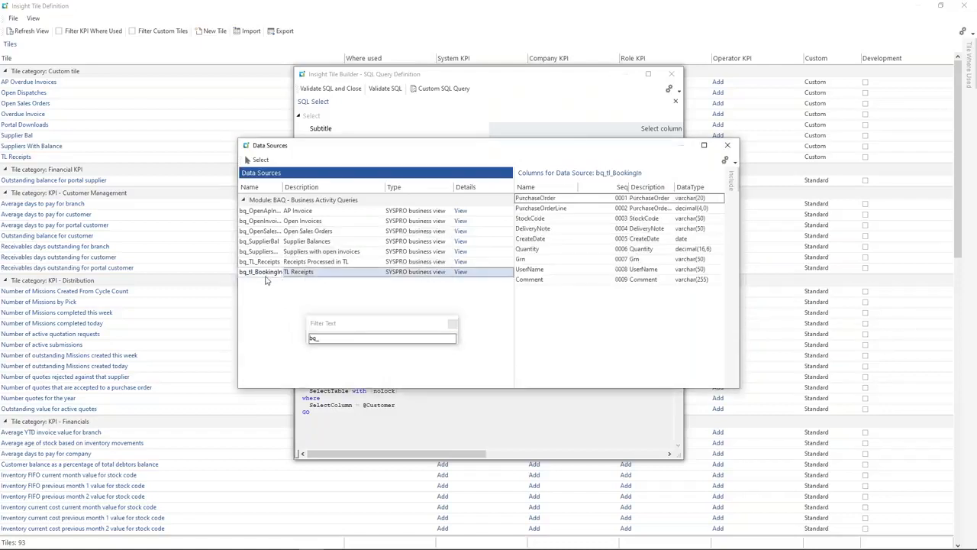
pyautogui.doubleClick(261, 273)
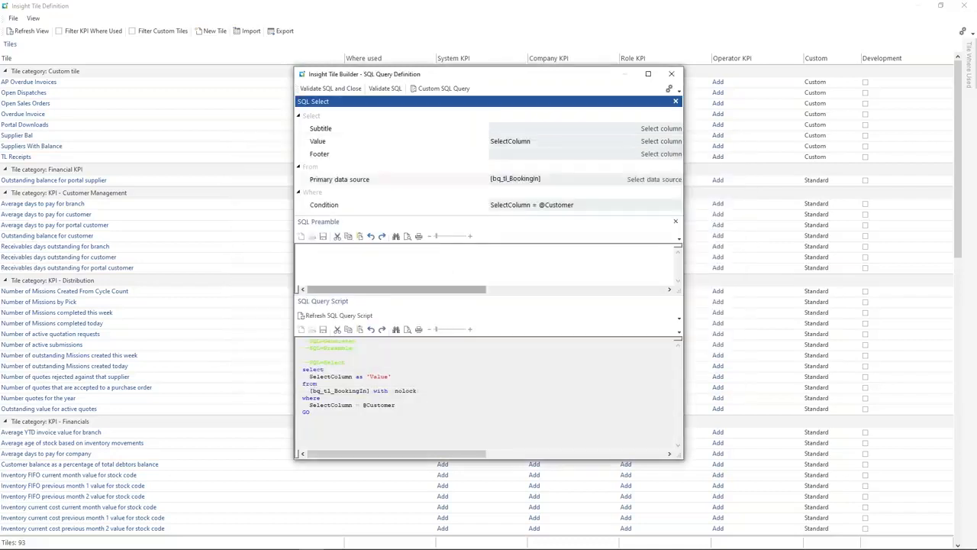
# Step: Replace the primary data source with bq_TL_Receipts
pyautogui.click(656, 180)
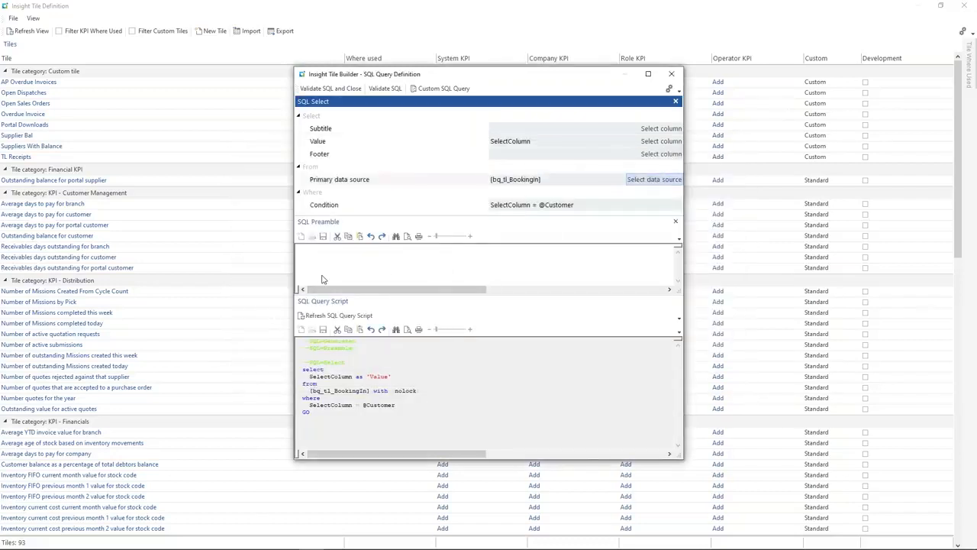
pyautogui.scroll(-5, 309, 321)
pyautogui.click(305, 341)
pyautogui.scroll(-1, 290, 365)
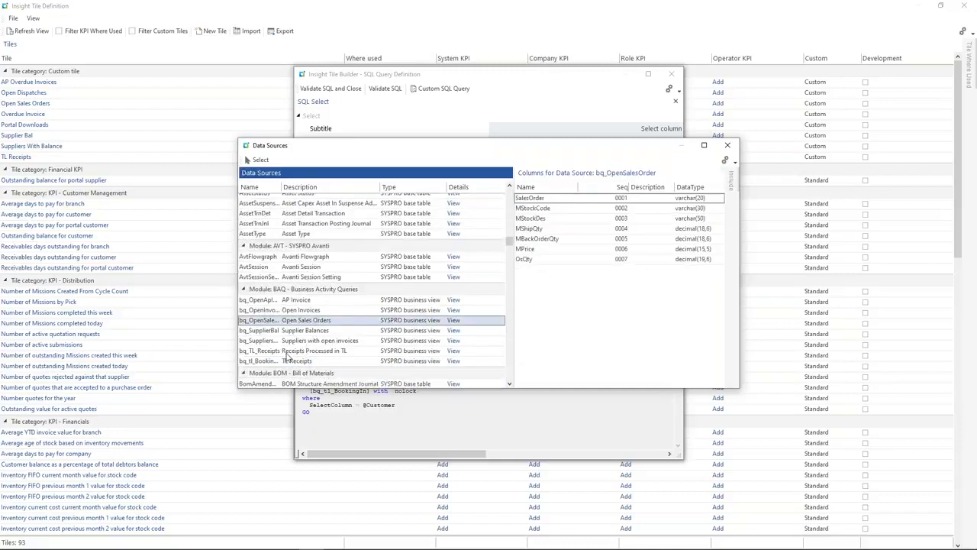
pyautogui.click(286, 354)
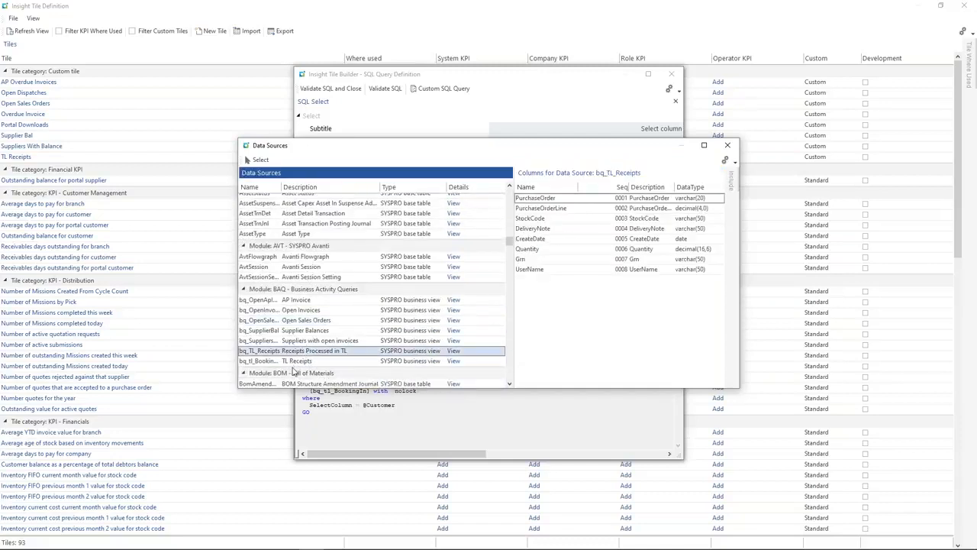
pyautogui.click(297, 363)
pyautogui.doubleClick(306, 352)
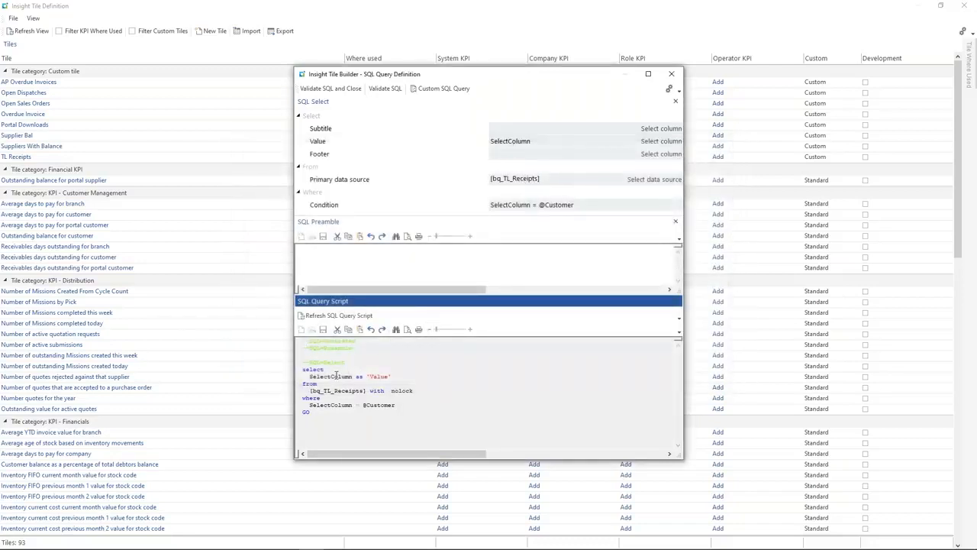
pyautogui.click(536, 145)
# Step: Rewrite the summary Value as a CAST expression summing Quantity and delete the customer filter condition
pyautogui.moveTo(536, 142); pyautogui.dragTo(492, 142)
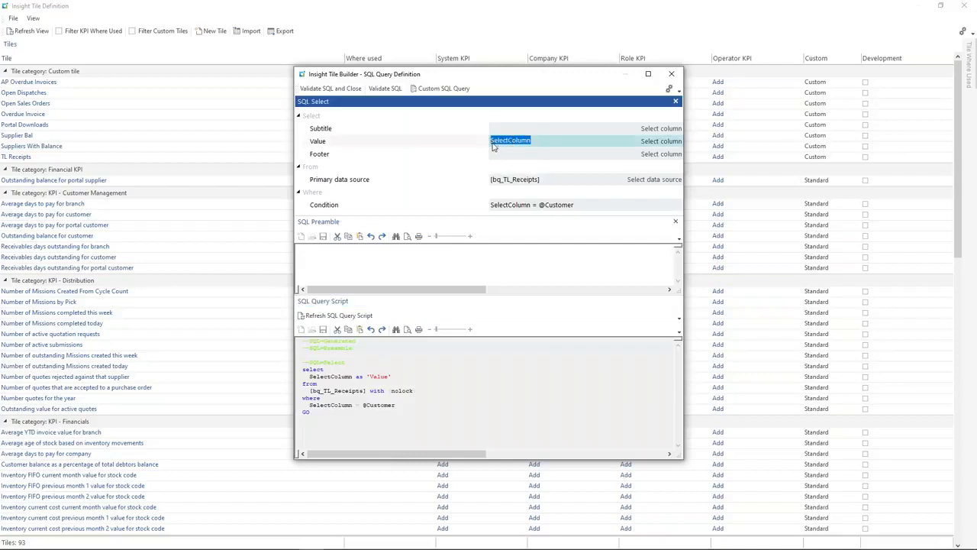
pyautogui.write('S')
pyautogui.write('CAST(')
pyautogui.click(576, 141)
pyautogui.write('AS DECIMAL(16,2))')
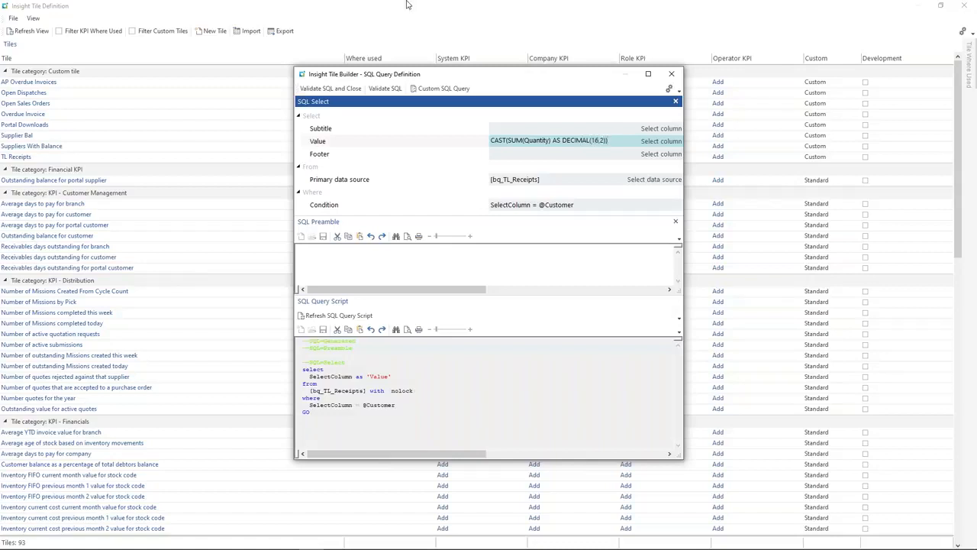
pyautogui.click(588, 205)
pyautogui.press('BackSpace')
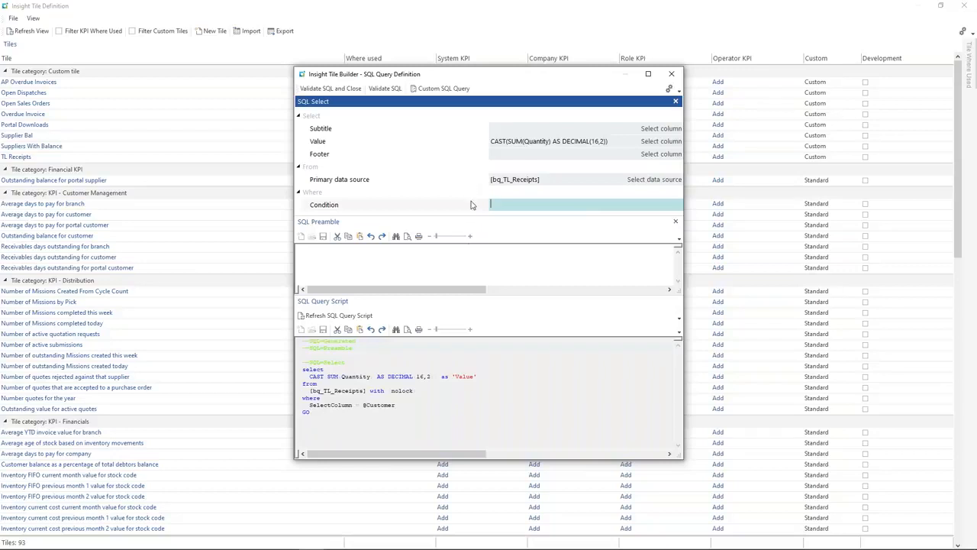
# Step: Validate the summary SQL successfully and close it, with the tile preview showing 100
pyautogui.click(384, 88)
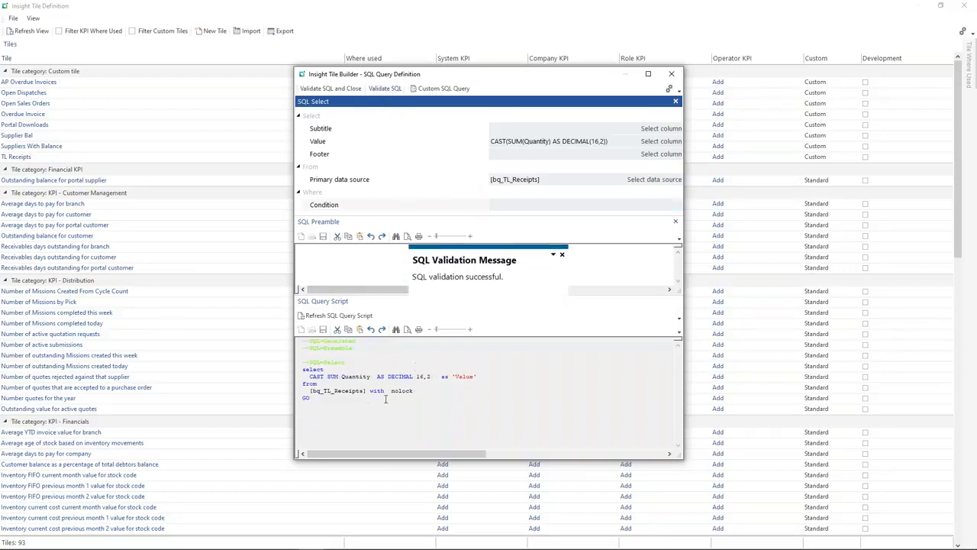
pyautogui.moveTo(325, 401); pyautogui.dragTo(298, 370)
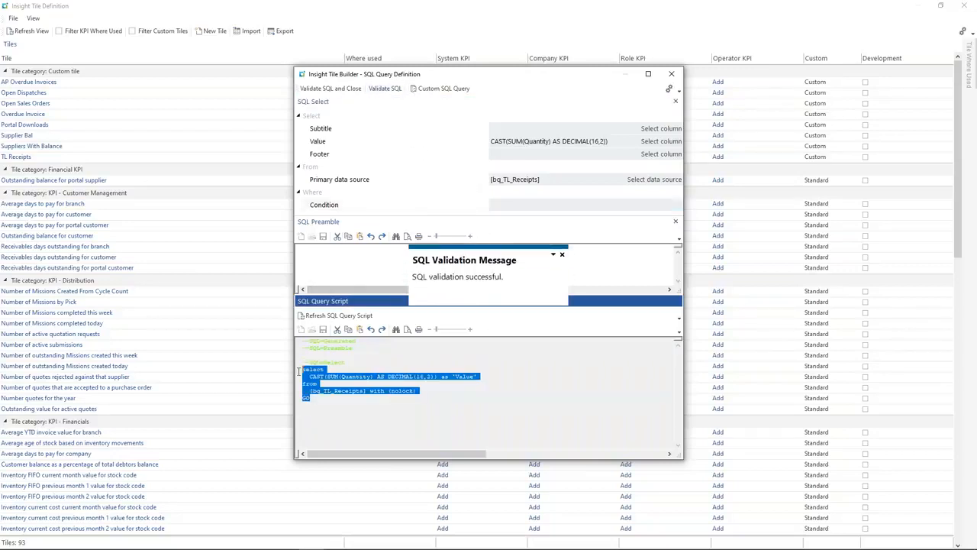
pyautogui.click(389, 415)
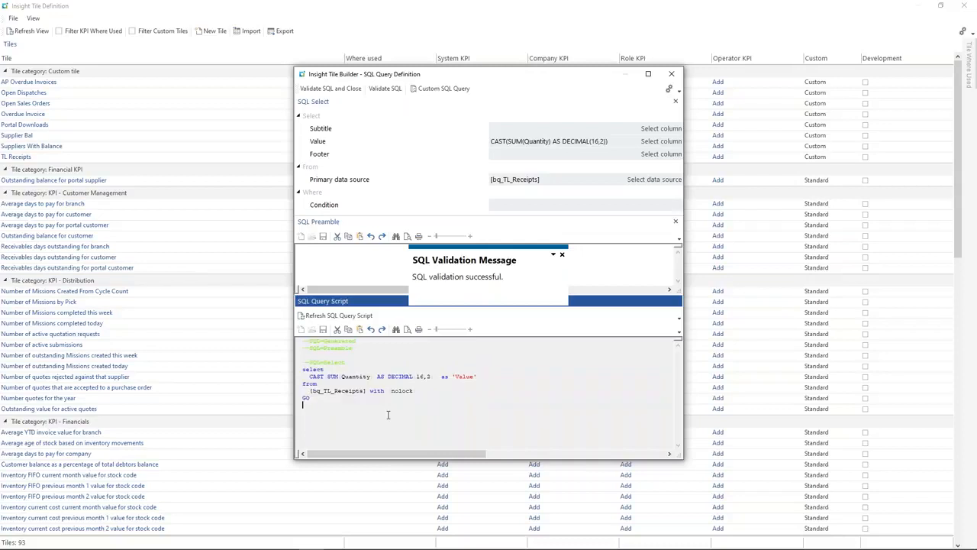
pyautogui.click(332, 90)
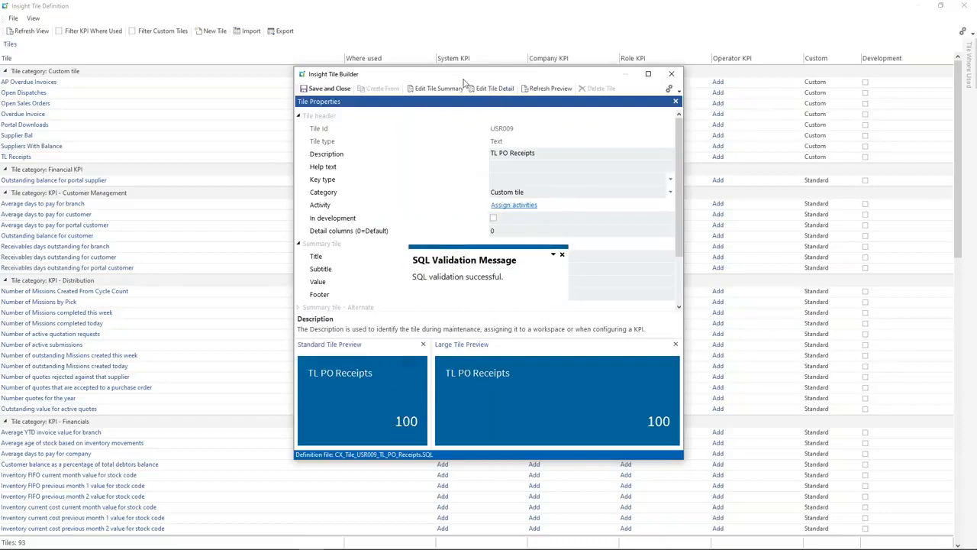
# Step: Switch the tile detail to a custom SQL query and make it select all columns with *
pyautogui.click(492, 89)
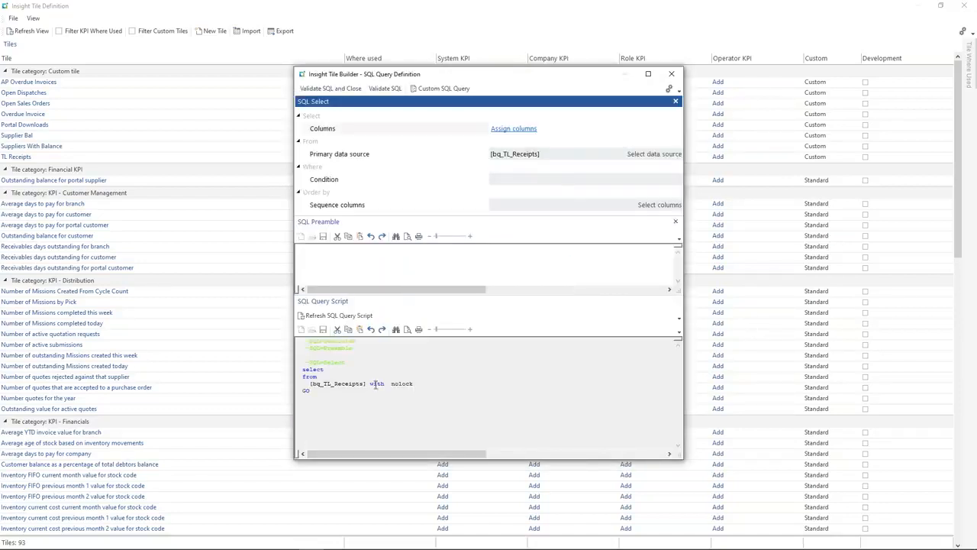
pyautogui.click(442, 88)
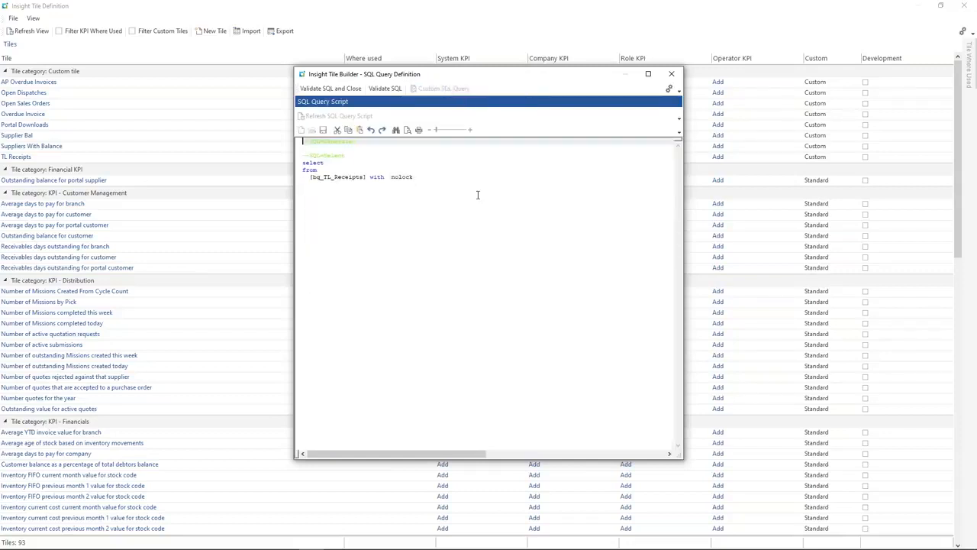
pyautogui.click(354, 161)
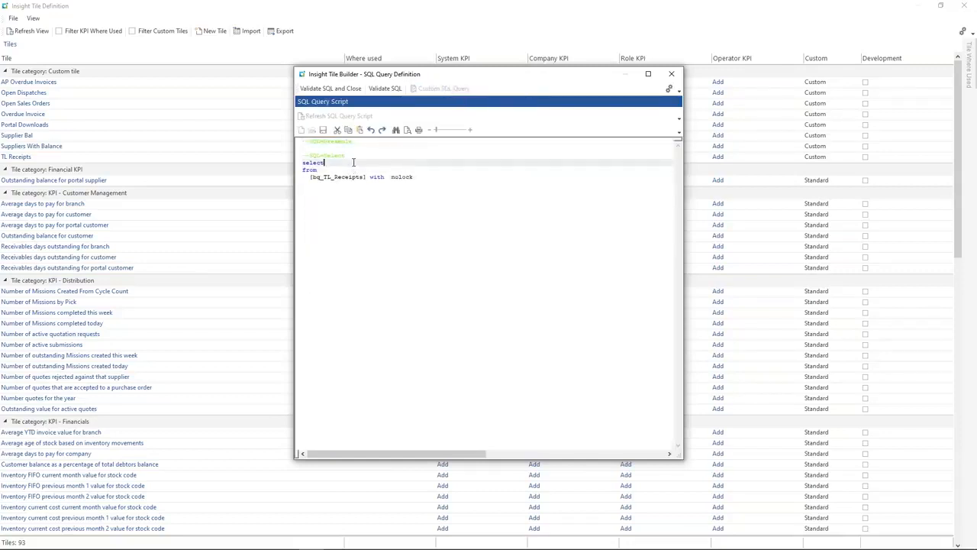
pyautogui.press('Return')
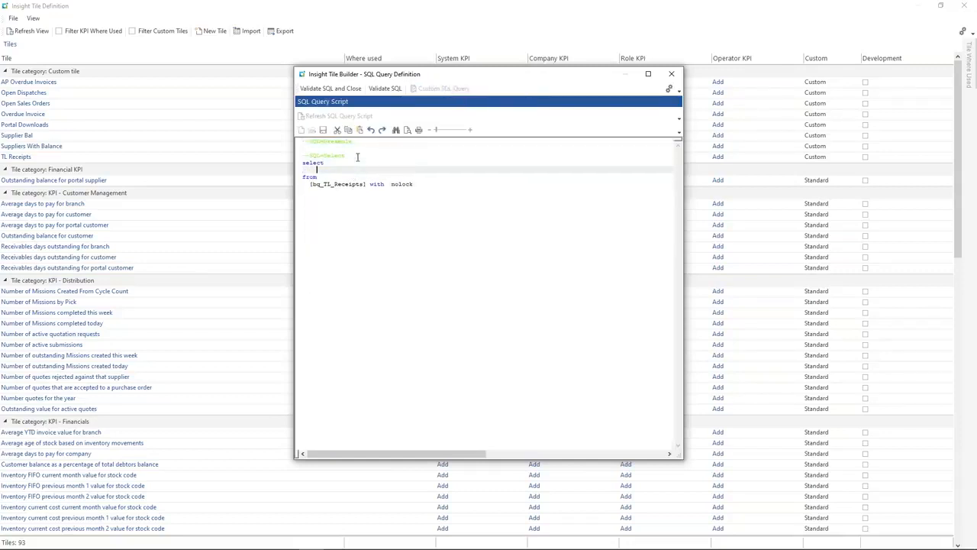
pyautogui.click(343, 249)
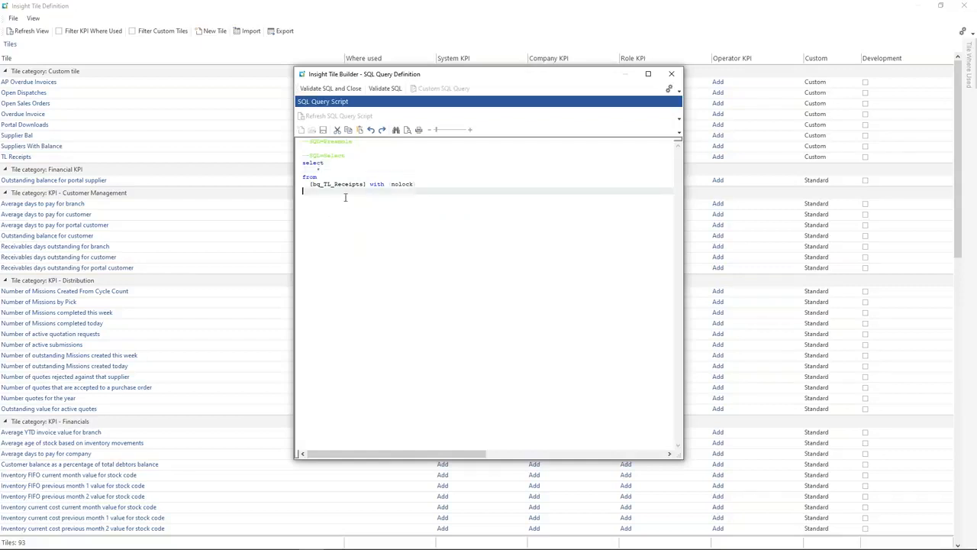
pyautogui.click(324, 171)
pyautogui.click(333, 201)
pyautogui.moveTo(320, 187); pyautogui.dragTo(390, 220)
pyautogui.click(391, 221)
# Step: Validate the detail SQL and save TL PO Receipts into the custom tile list
pyautogui.click(372, 185)
pyautogui.moveTo(371, 186); pyautogui.dragTo(441, 186)
pyautogui.click(347, 202)
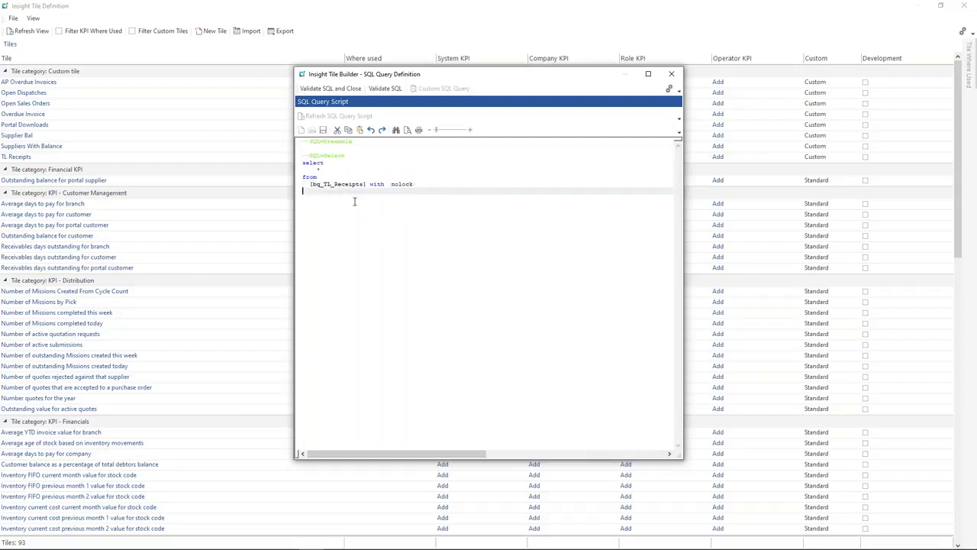
pyautogui.click(341, 89)
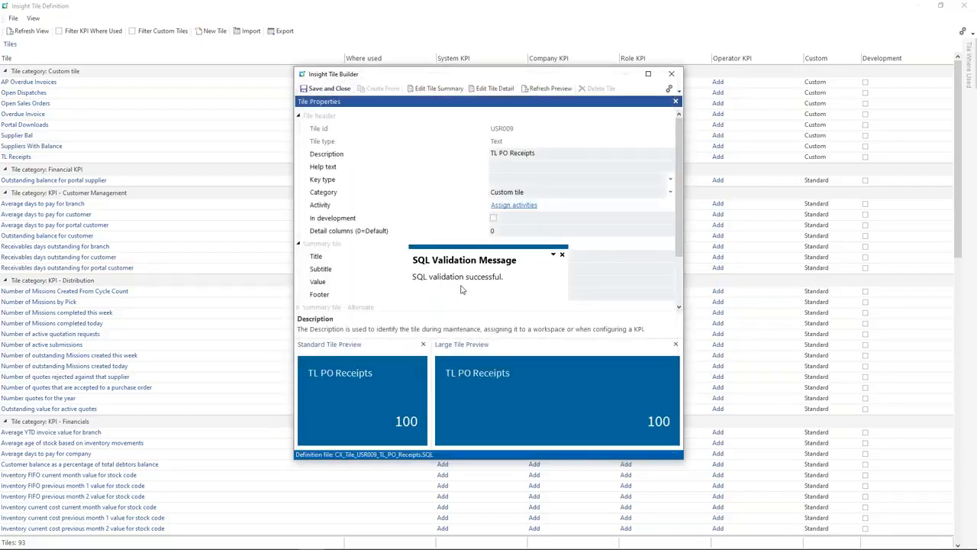
pyautogui.click(330, 89)
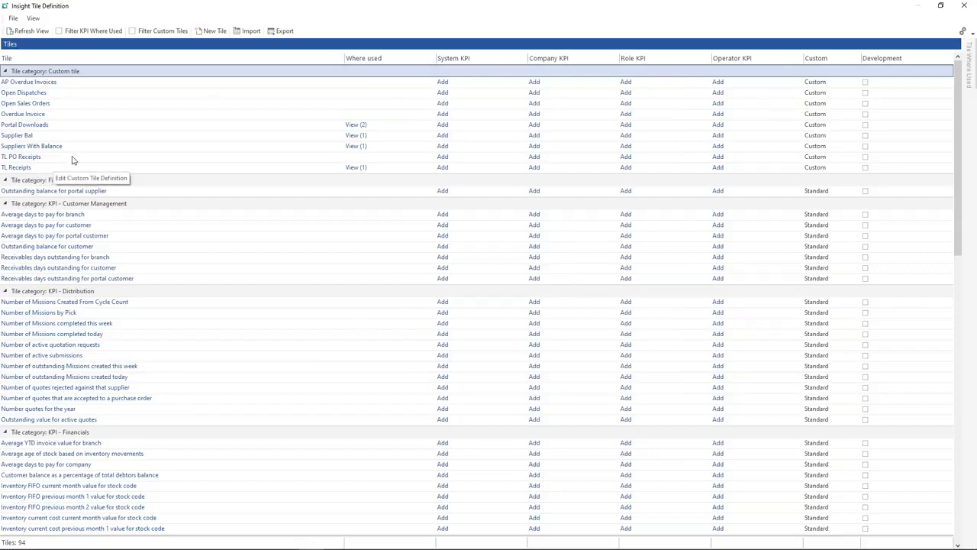
# Step: Start editing the SYSPRO Client version of the home Web View layout
pyautogui.click(964, 5)
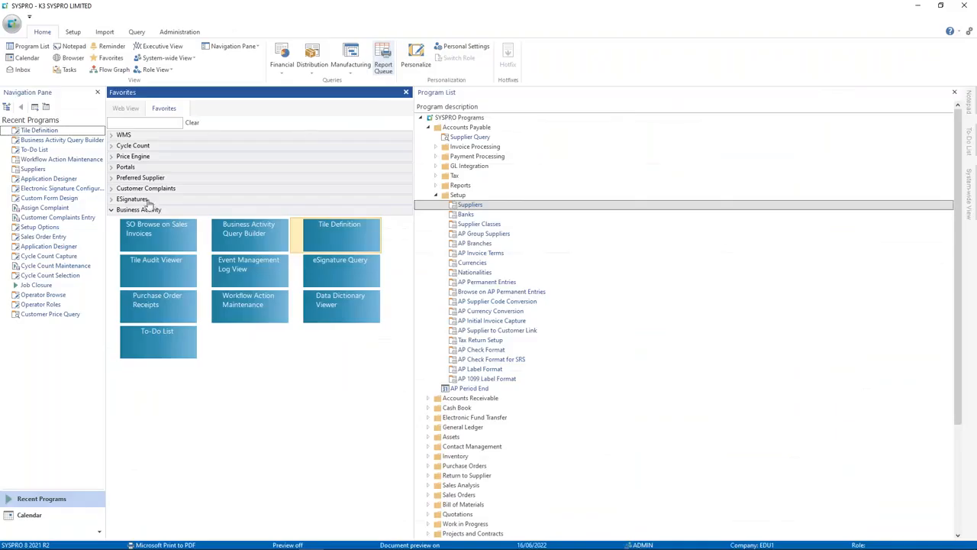
pyautogui.click(128, 110)
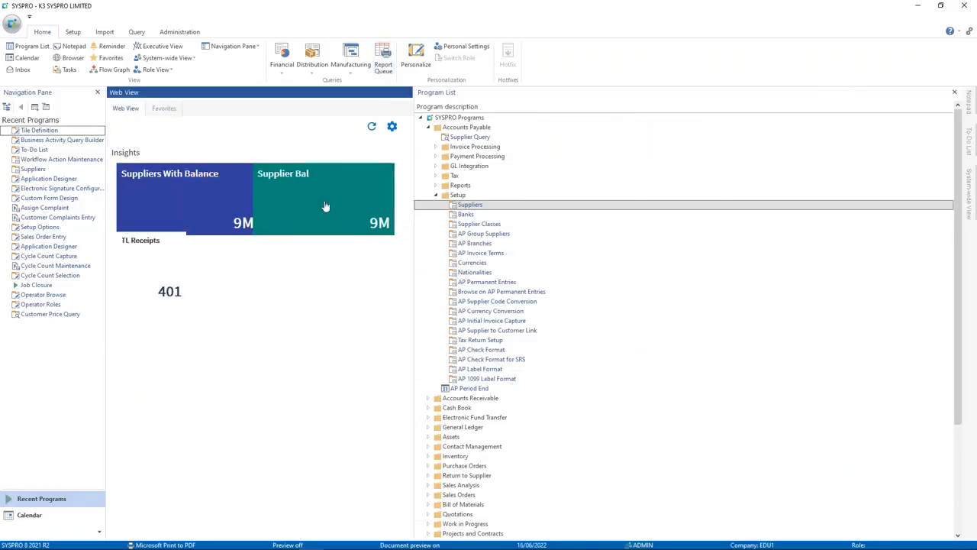
pyautogui.click(391, 131)
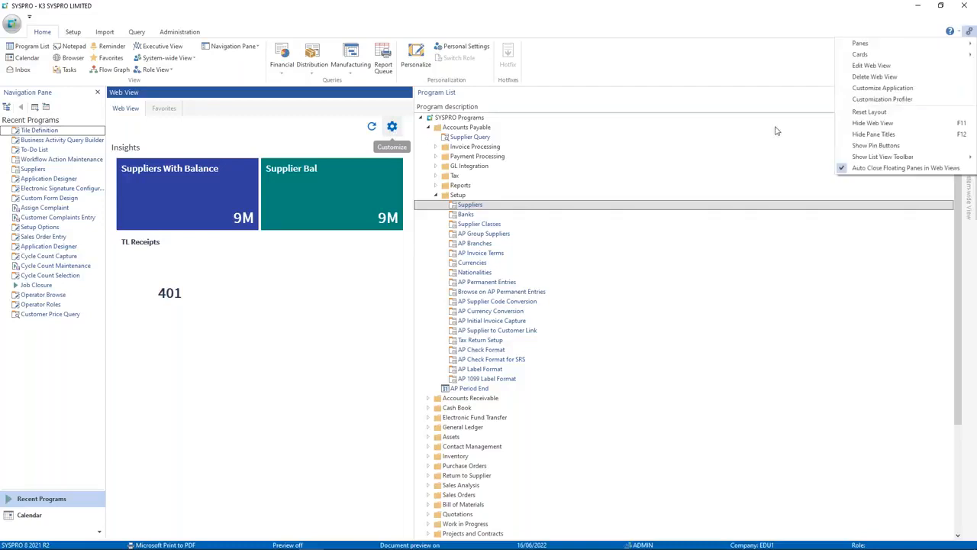
pyautogui.click(890, 69)
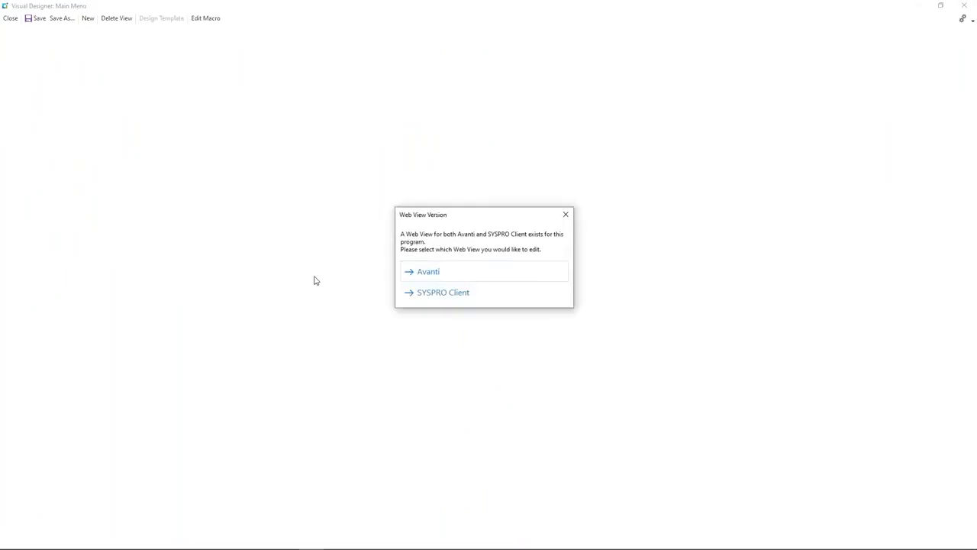
pyautogui.click(441, 293)
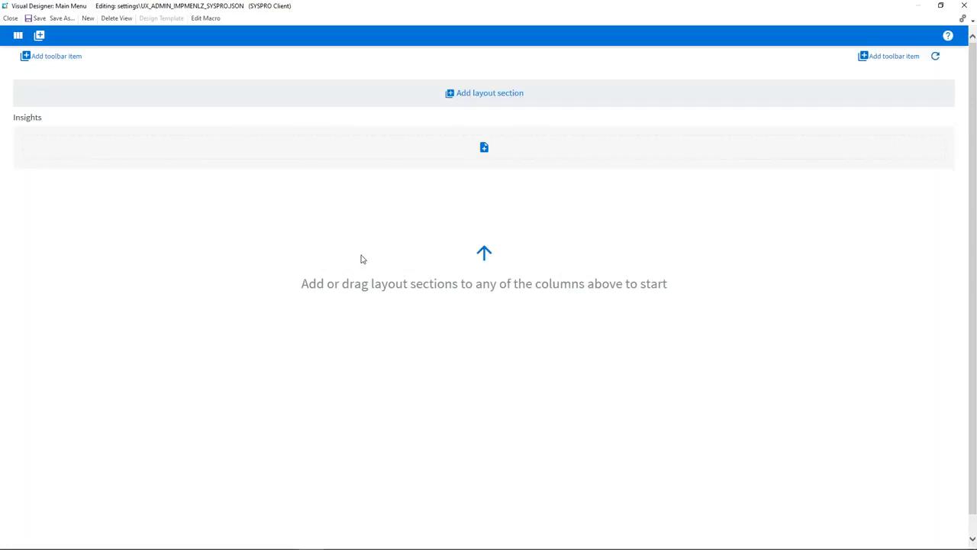
# Step: Add the custom TL PO Receipts tile to the Insights section and save the layout
pyautogui.click(481, 154)
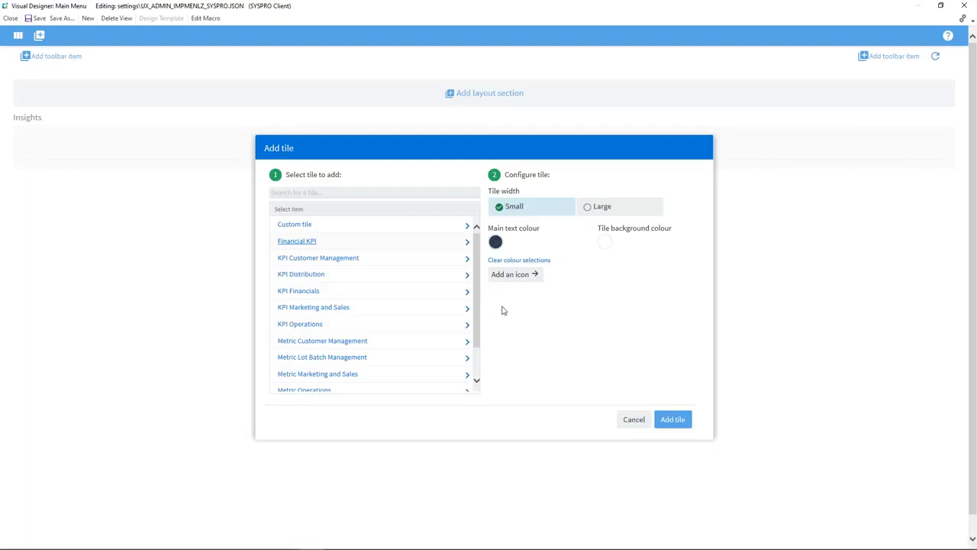
pyautogui.click(295, 224)
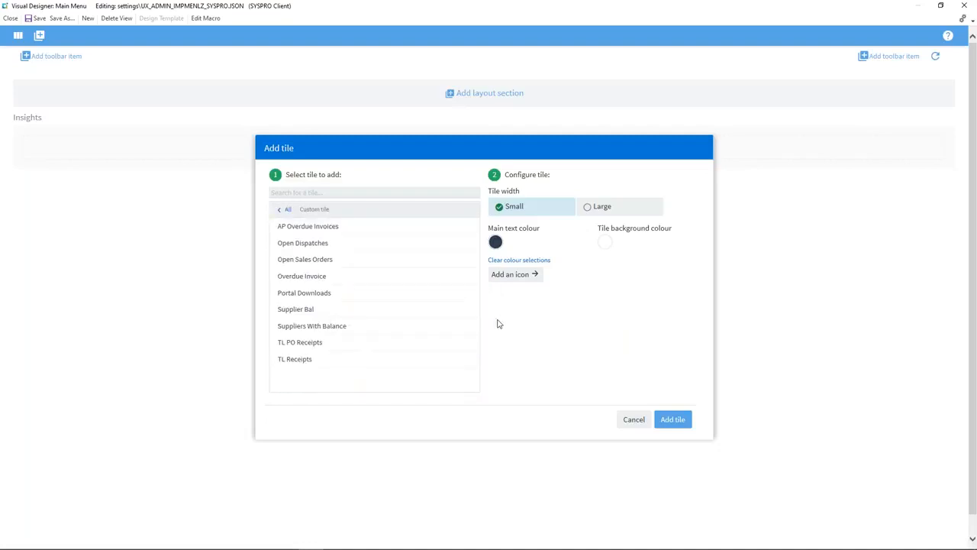
pyautogui.click(321, 345)
pyautogui.click(677, 425)
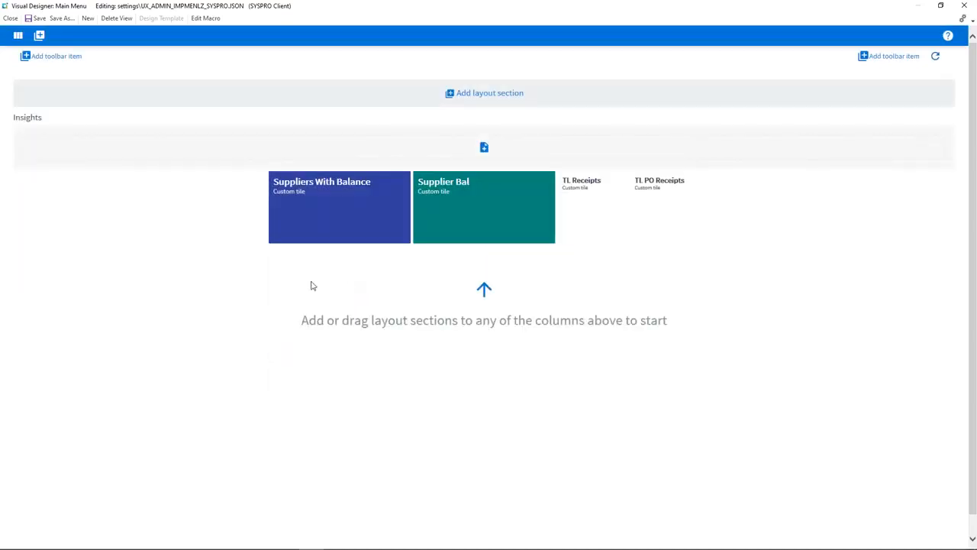
pyautogui.click(38, 19)
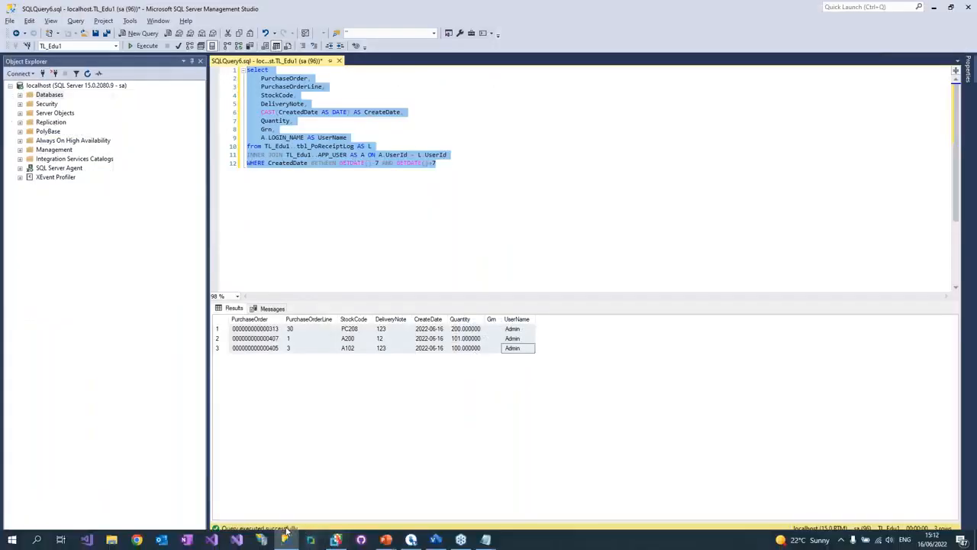
# Step: Relaunch SYSPRO and log in with the operator name and company edu1
pyautogui.click(402, 235)
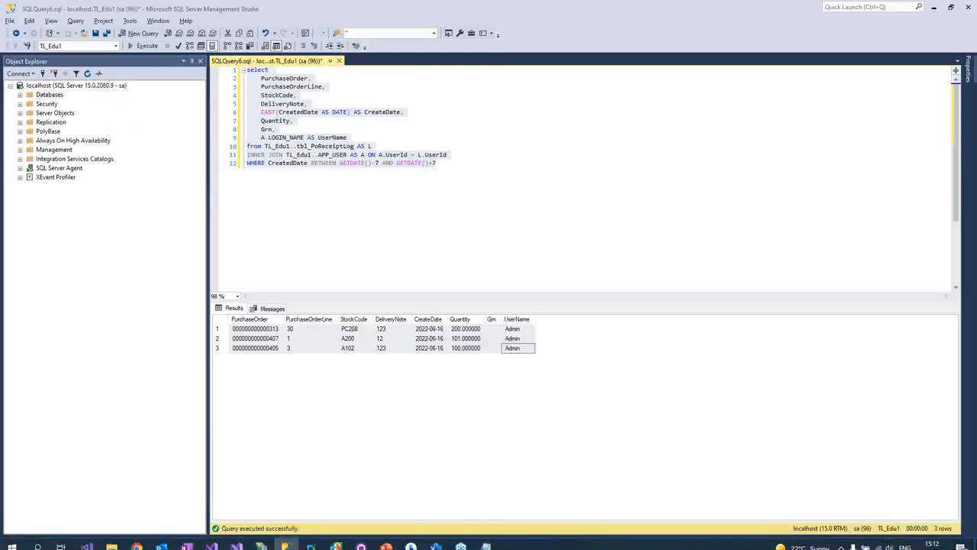
pyautogui.write('in')
pyautogui.press('Tab')
pyautogui.press('Tab')
pyautogui.write('edu1')
pyautogui.press('Tab')
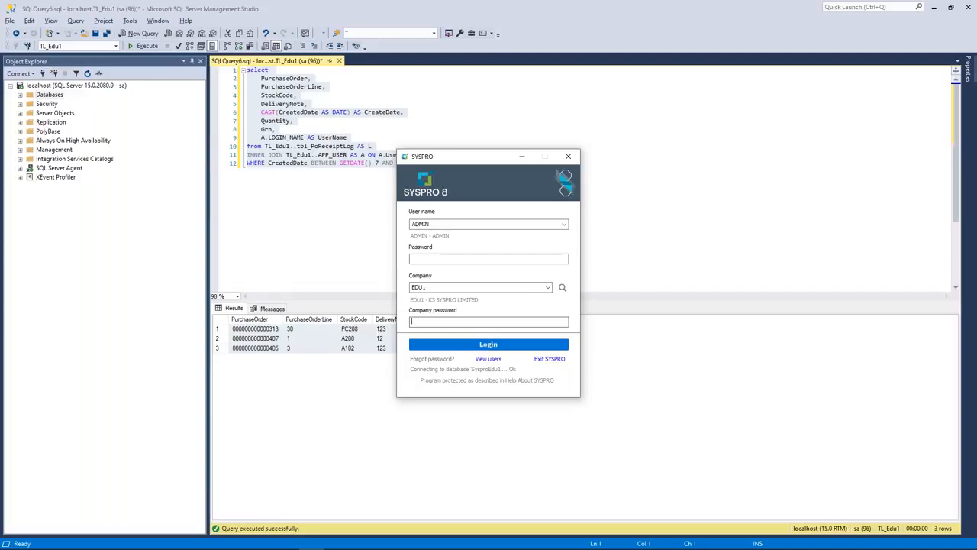
pyautogui.press('Return')
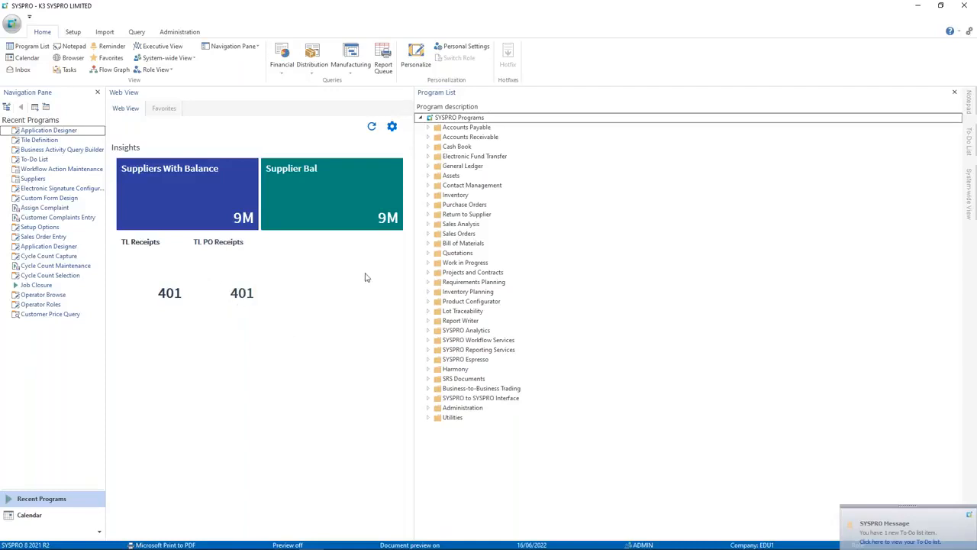
# Step: Open the TL PO Receipts drill-down, review the three receipt rows, then close it
pyautogui.click(242, 285)
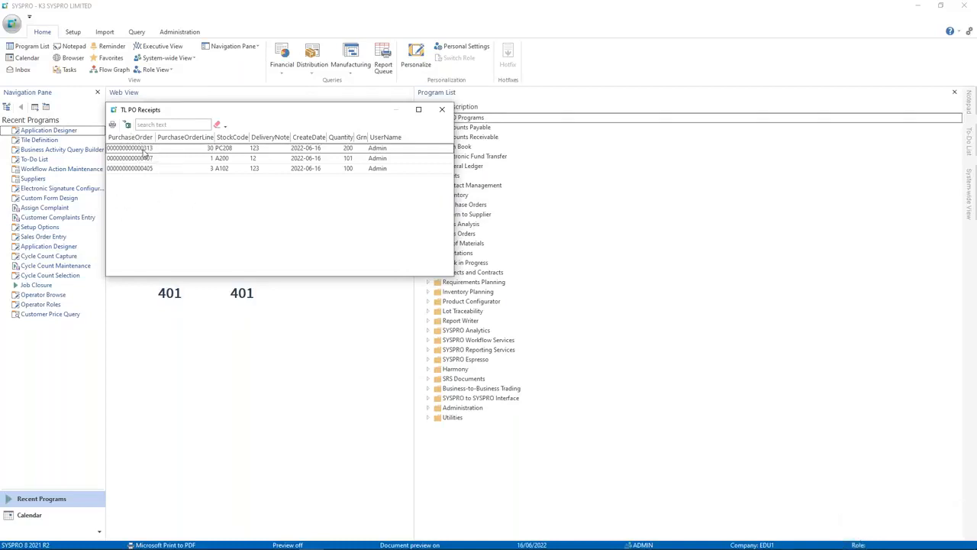
pyautogui.click(139, 149)
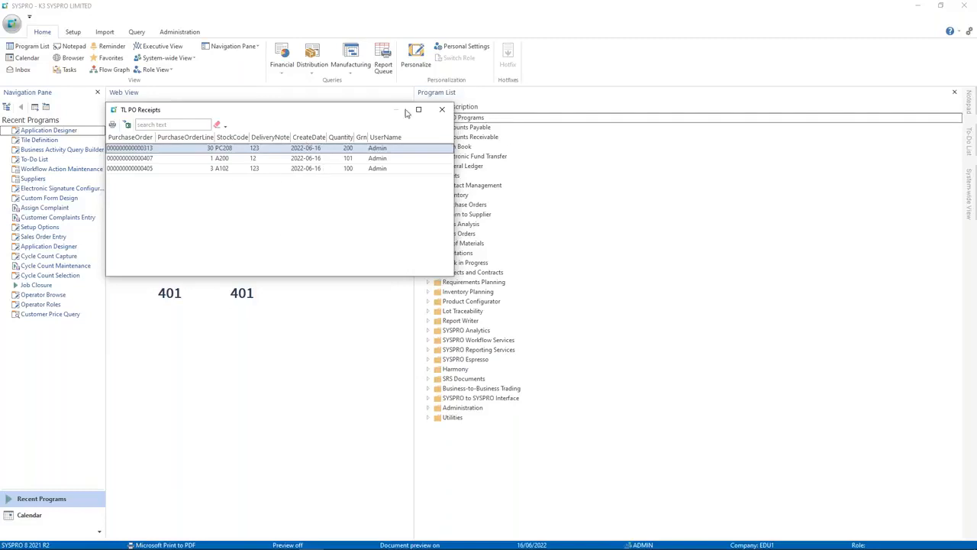
pyautogui.click(444, 111)
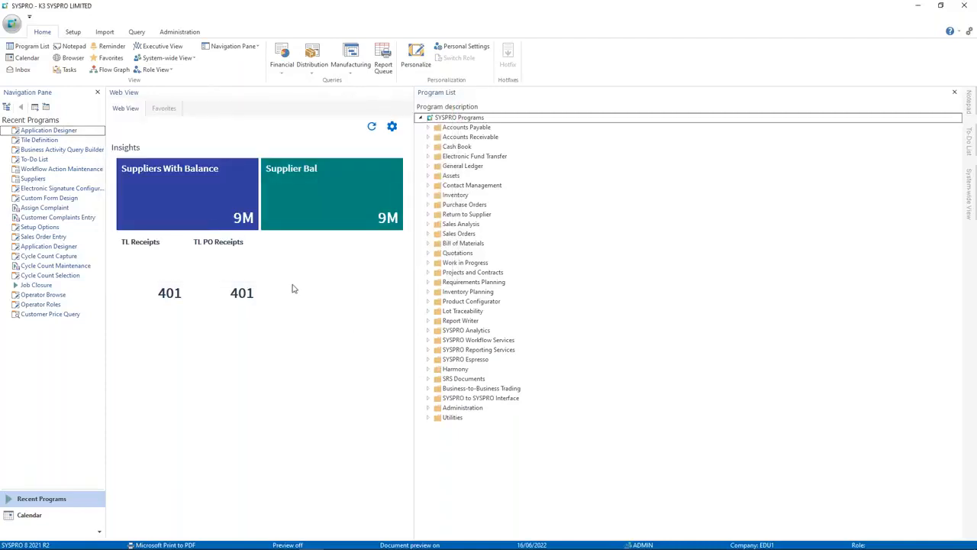
# Step: Return to the PowerPoint slide show and advance to the next slide
pyautogui.hotkey('alt', 'Tab')
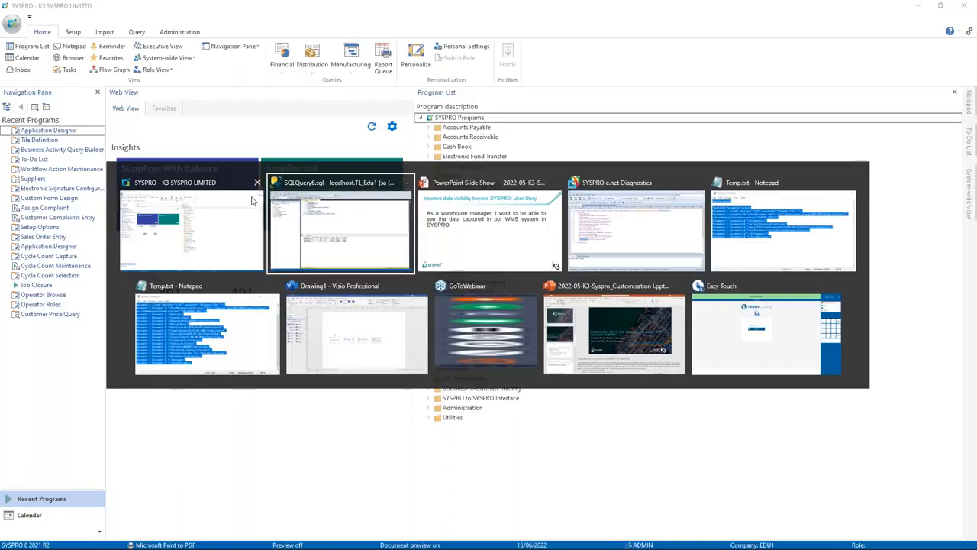
pyautogui.click(449, 213)
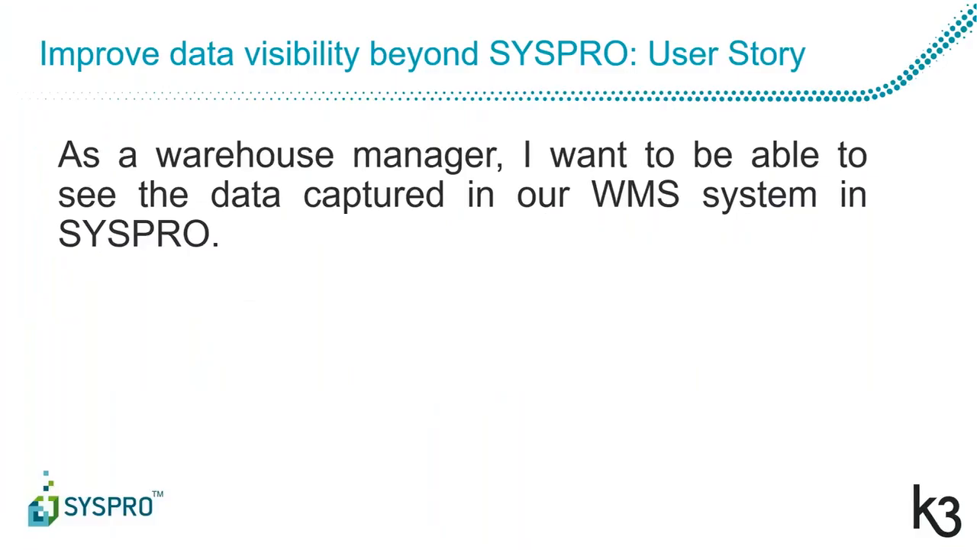
pyautogui.press('Right')
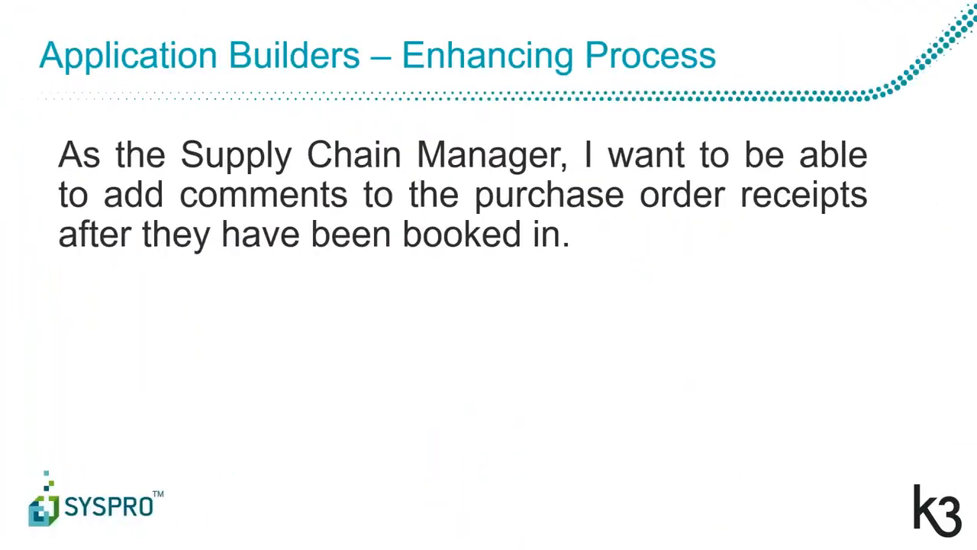